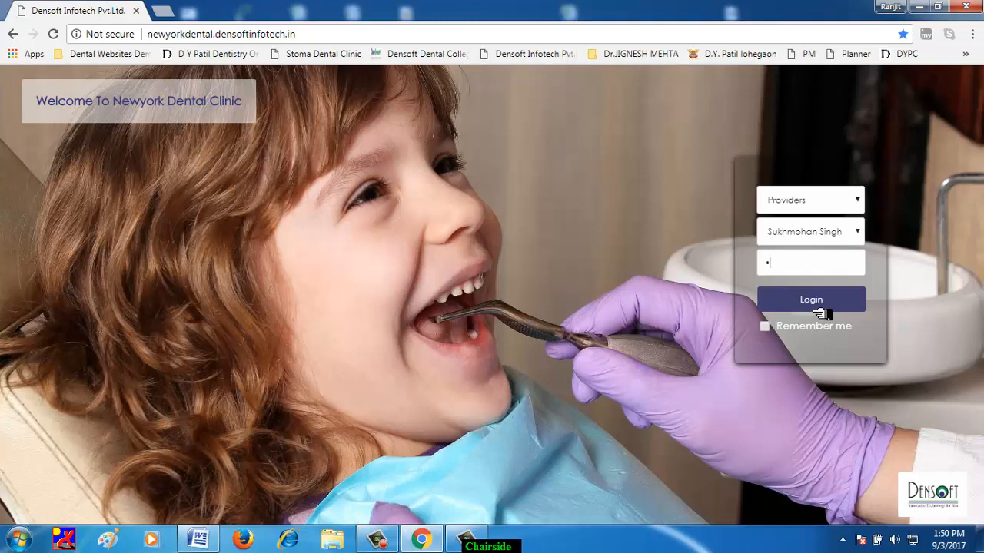
Step: Log in to the dental clinic site as the selected provider and decline to save the password in the browser
{"action": "left_click", "coordinate": [820, 309]}
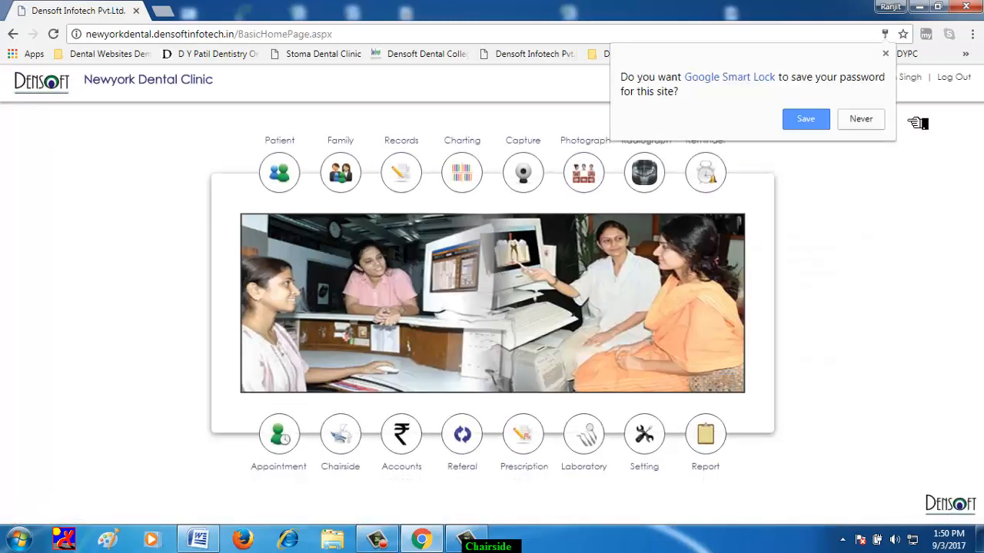
{"action": "left_click", "coordinate": [874, 126]}
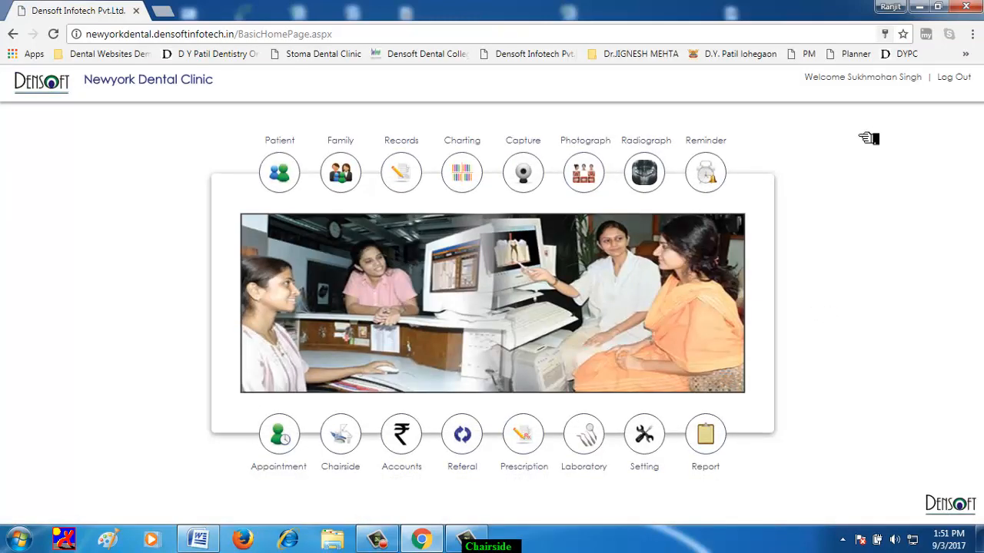
Step: Open the Chairside module and load the patient from the 10:00 AM appointment
{"action": "left_click", "coordinate": [340, 438]}
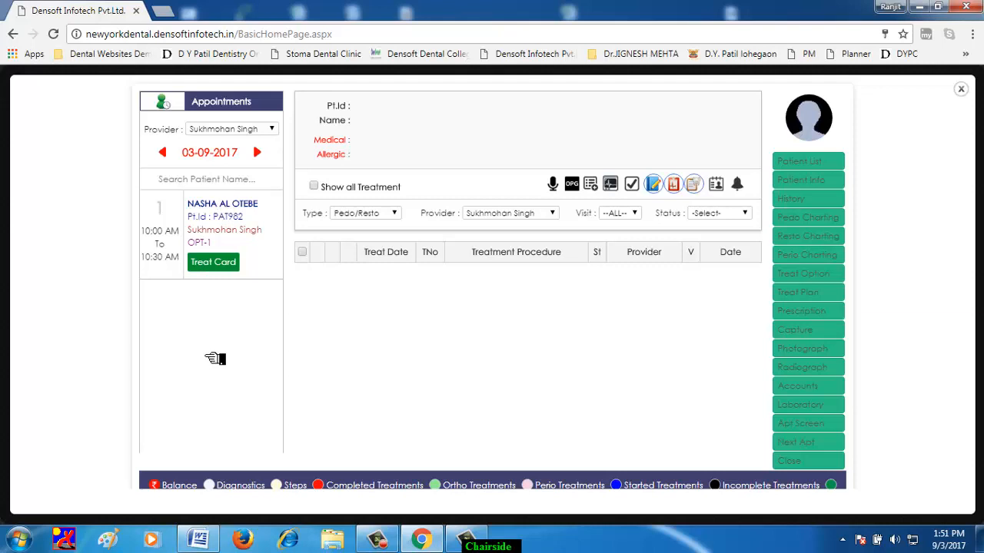
{"action": "left_click", "coordinate": [234, 217]}
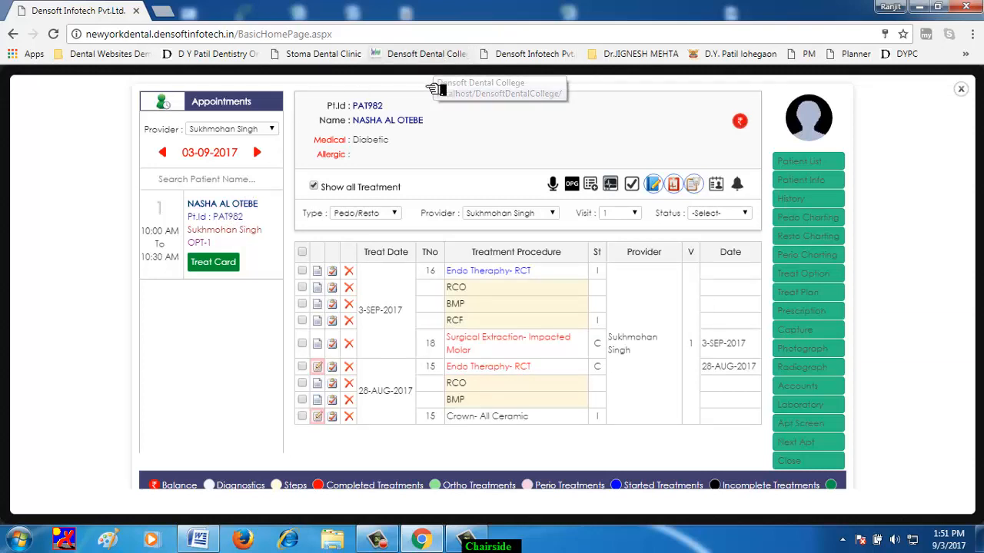
{"action": "left_click_drag", "start_coordinate": [435, 135], "coordinate": [366, 129]}
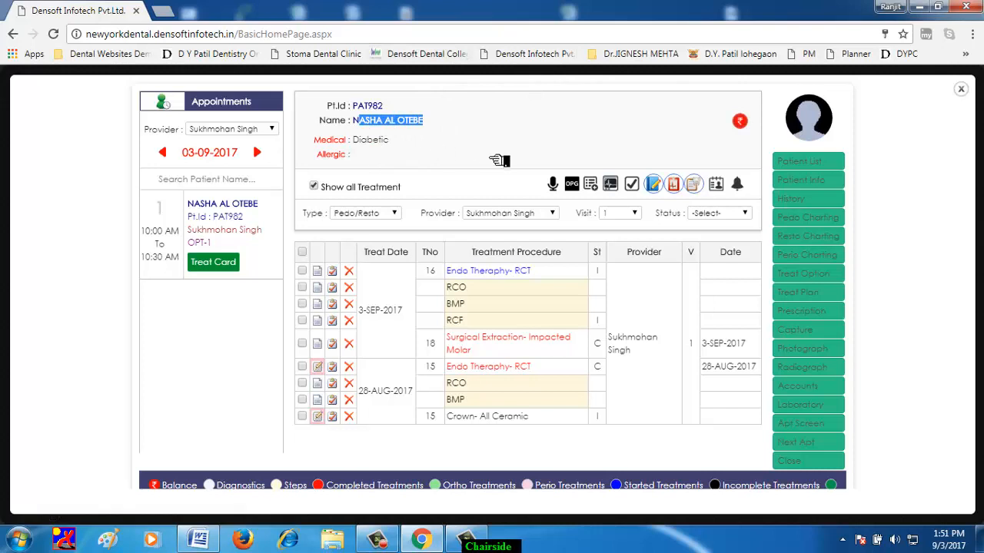
Step: Review the patient's general, personal, address and contact information in Patient Info, and close it without changes
{"action": "left_click", "coordinate": [800, 186]}
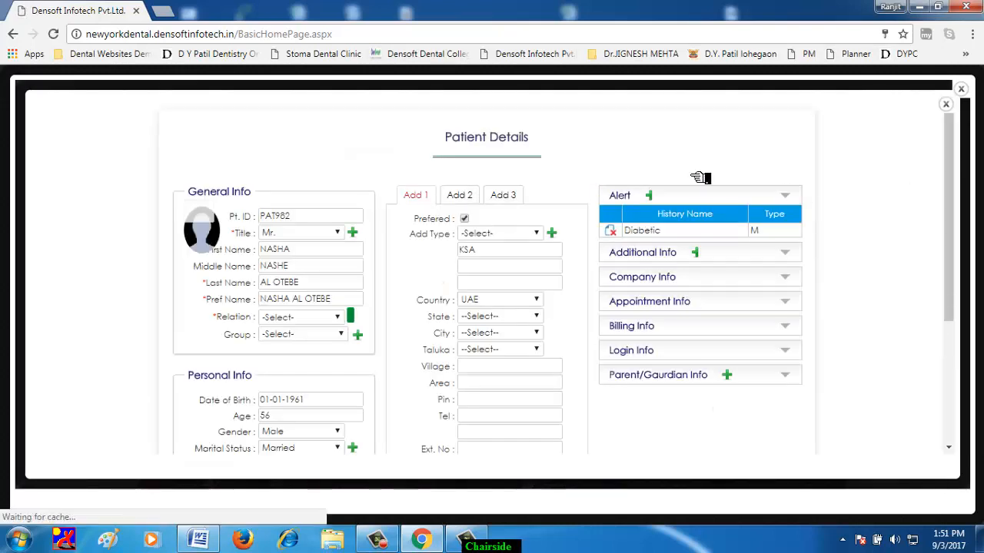
{"action": "scroll", "coordinate": [780, 200], "scroll_direction": "down", "scroll_amount": 2}
{"action": "scroll", "coordinate": [780, 203], "scroll_direction": "down", "scroll_amount": 1}
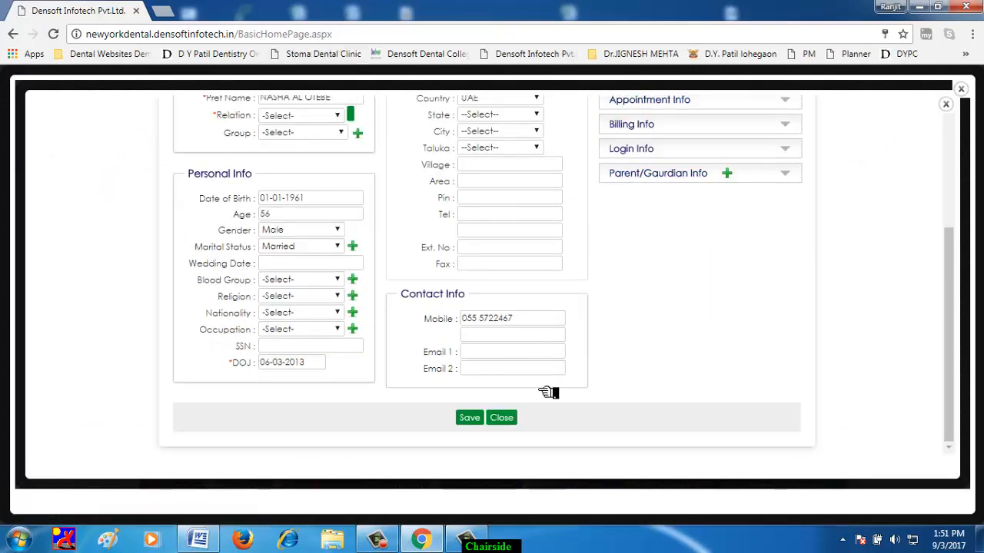
{"action": "left_click", "coordinate": [506, 418]}
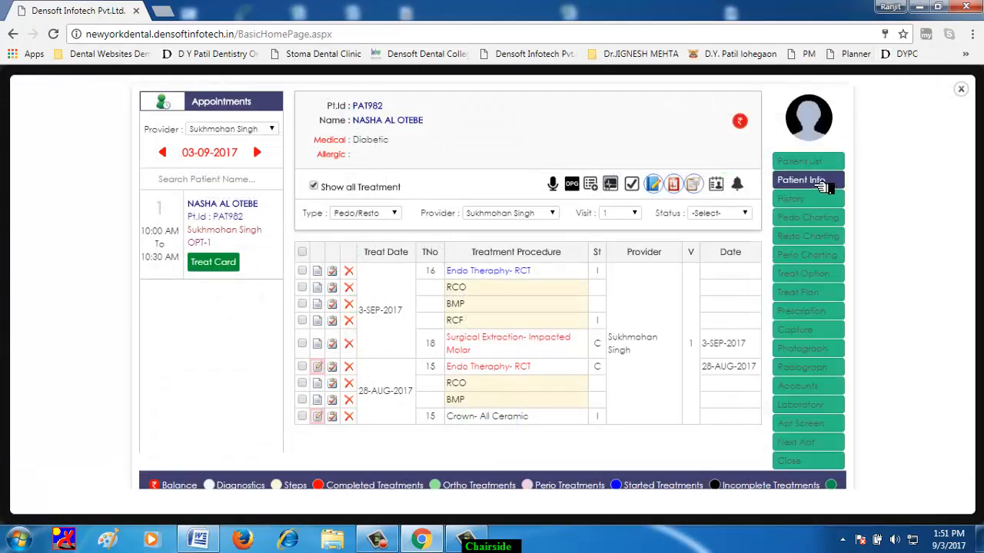
Step: Open a blank new-patient form from the Patient List, review its fields, and close it without saving
{"action": "left_click", "coordinate": [822, 163]}
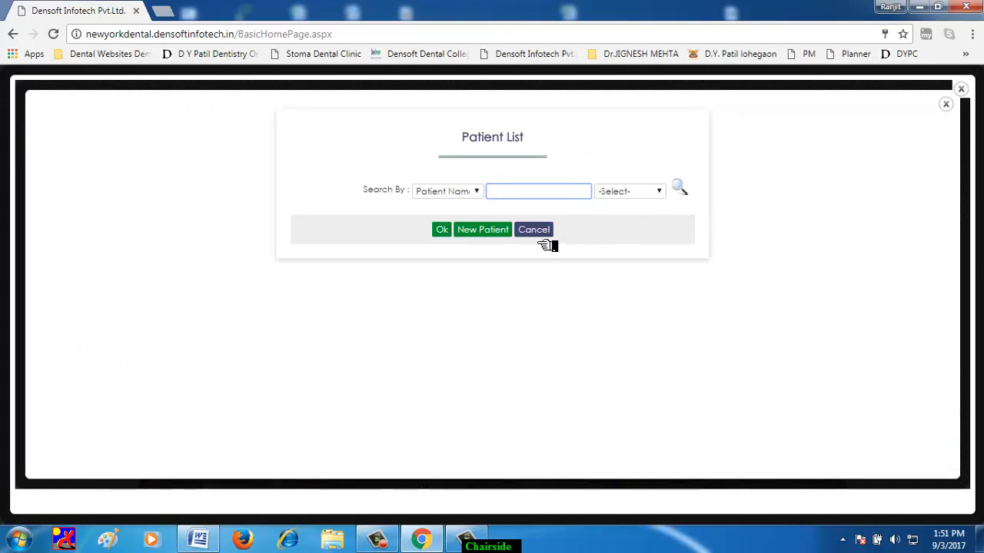
{"action": "left_click", "coordinate": [498, 239]}
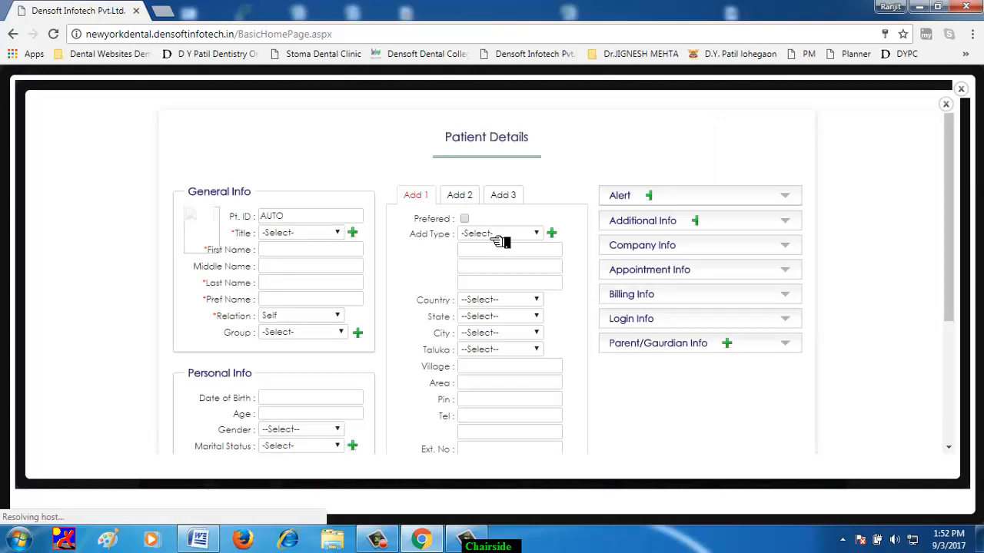
{"action": "scroll", "coordinate": [500, 242], "scroll_direction": "down", "scroll_amount": 3}
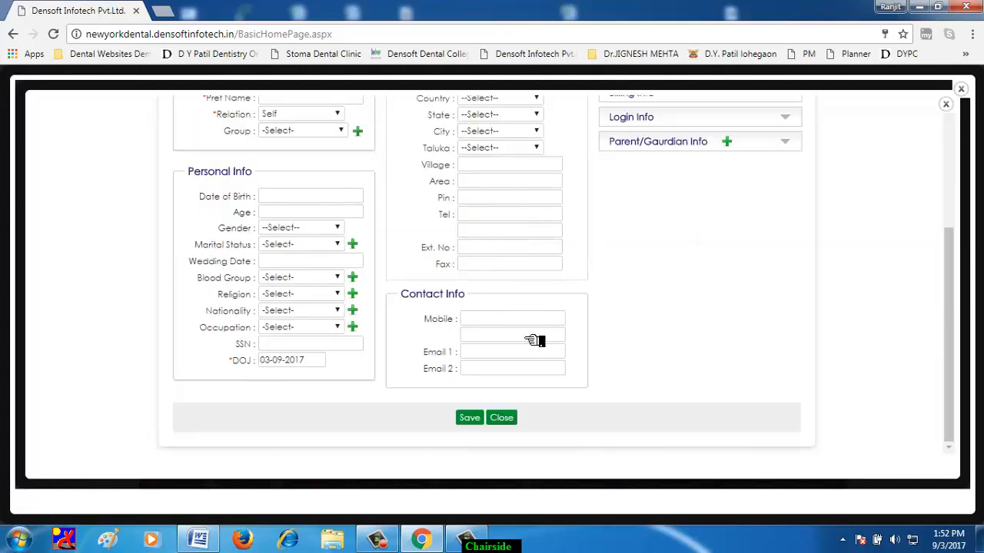
{"action": "left_click", "coordinate": [501, 421]}
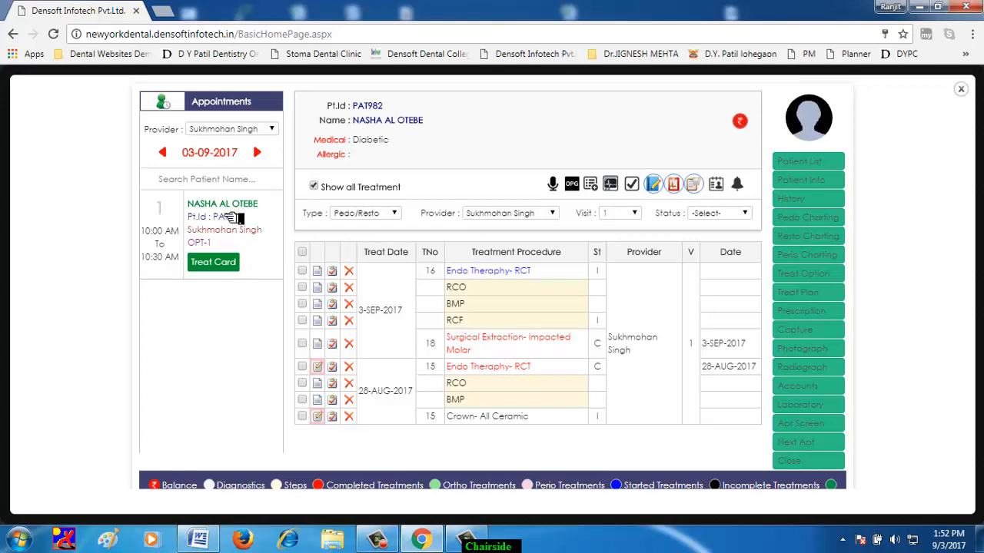
Step: In Resto Charting, record Caries on tooth 26 with Mesial, Occlusal and Distal surfaces and the PE, PA and Swelling defects
{"action": "left_click", "coordinate": [808, 237]}
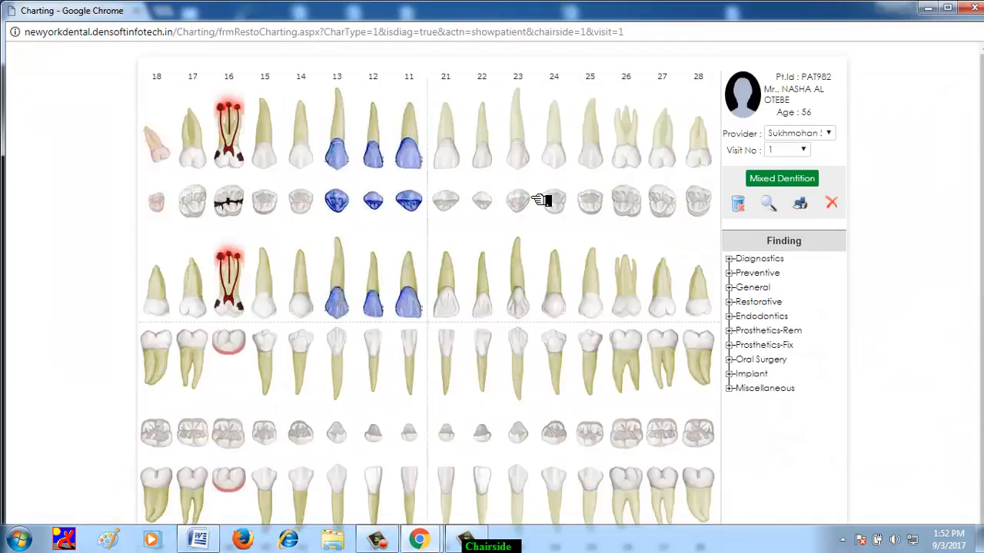
{"action": "left_click", "coordinate": [628, 166]}
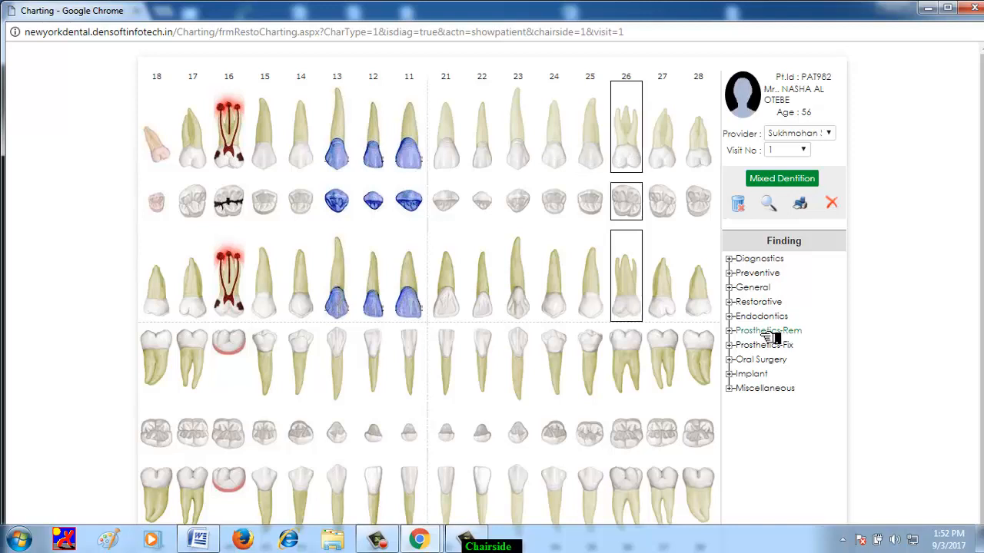
{"action": "left_click", "coordinate": [733, 297]}
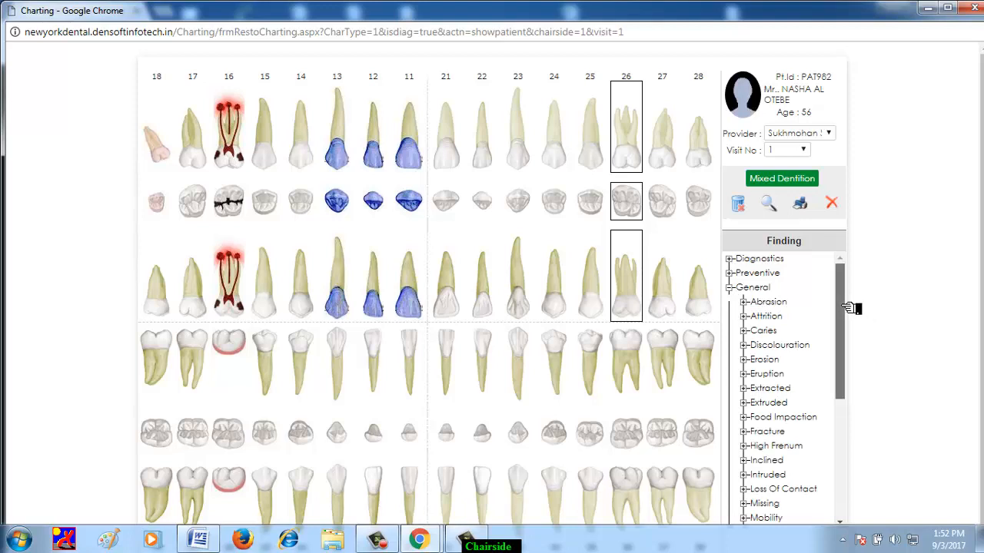
{"action": "scroll", "coordinate": [850, 329], "scroll_direction": "down", "scroll_amount": 5}
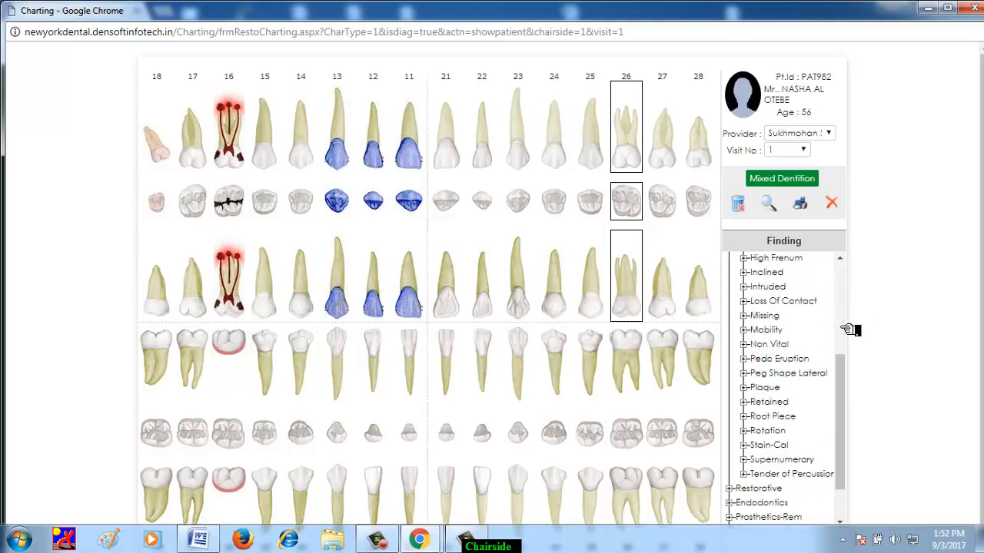
{"action": "scroll", "coordinate": [849, 330], "scroll_direction": "up", "scroll_amount": 5}
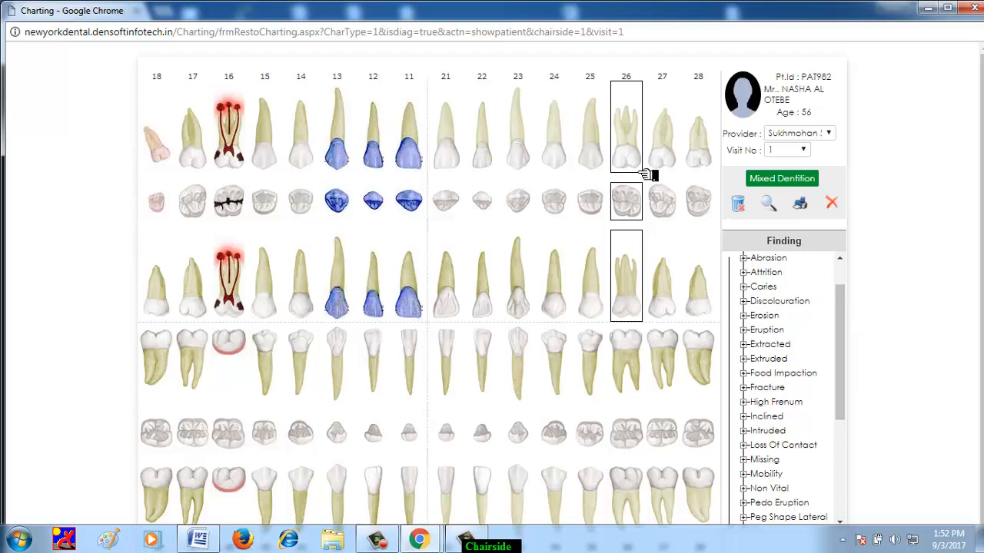
{"action": "left_click", "coordinate": [749, 296]}
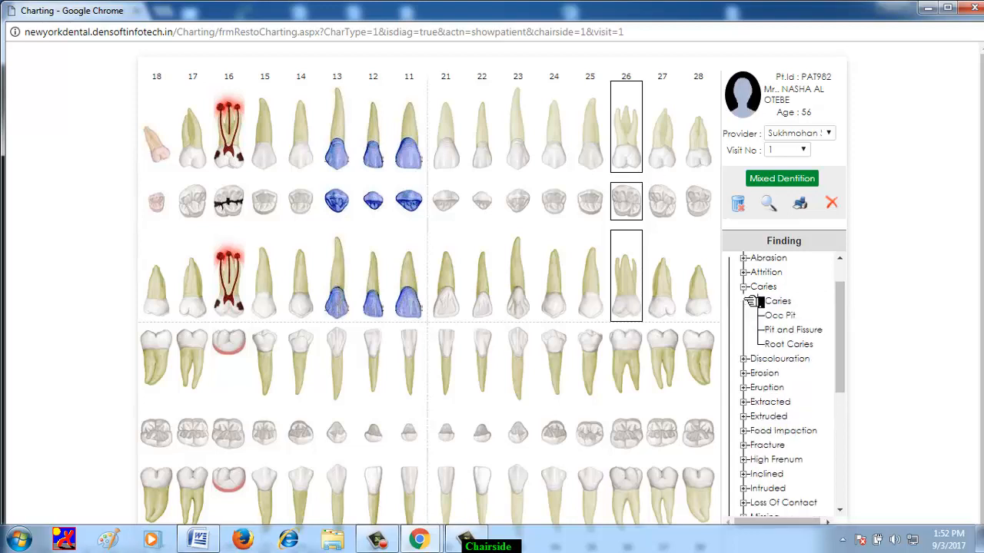
{"action": "left_click", "coordinate": [790, 315]}
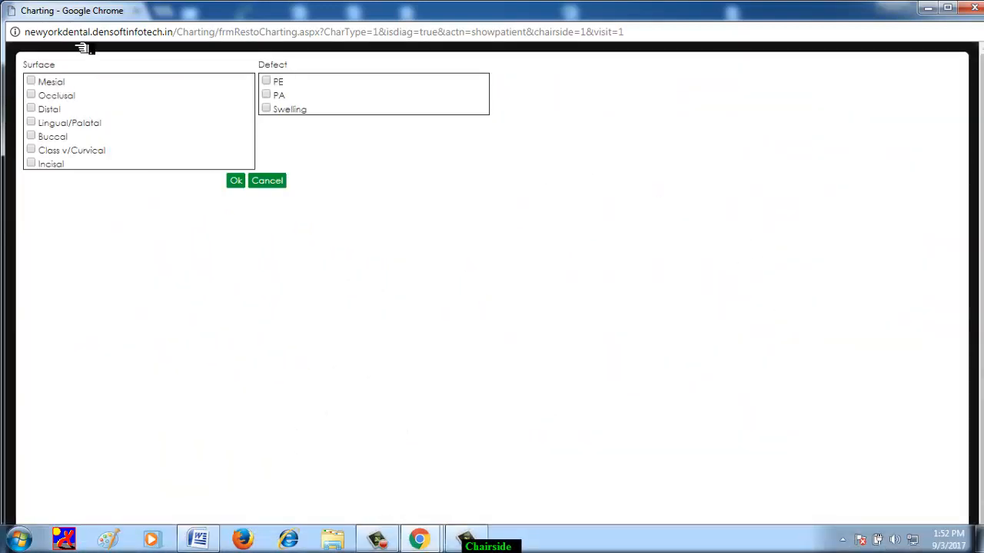
{"action": "left_click", "coordinate": [32, 83]}
{"action": "left_click", "coordinate": [42, 97]}
{"action": "left_click", "coordinate": [41, 109]}
{"action": "left_click", "coordinate": [240, 182]}
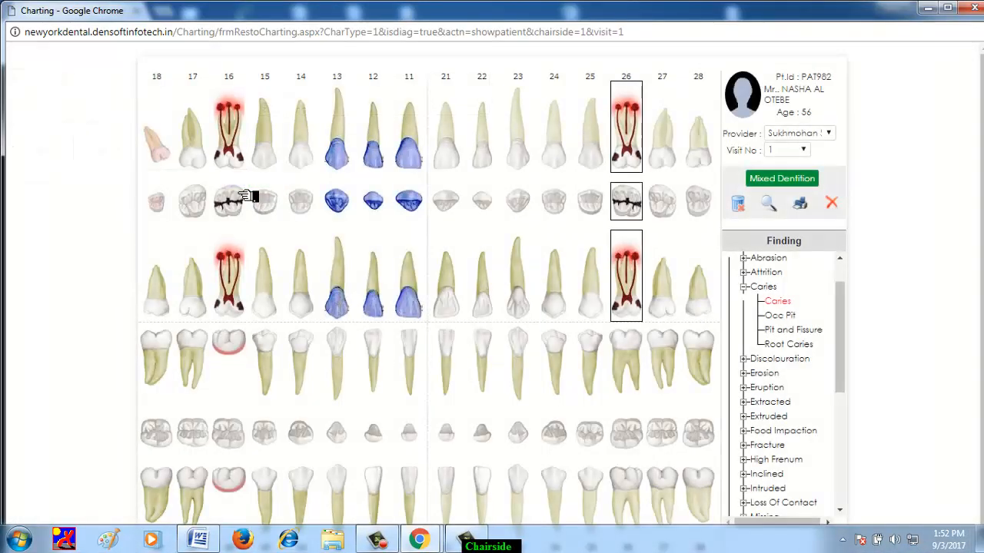
{"action": "left_click", "coordinate": [647, 159]}
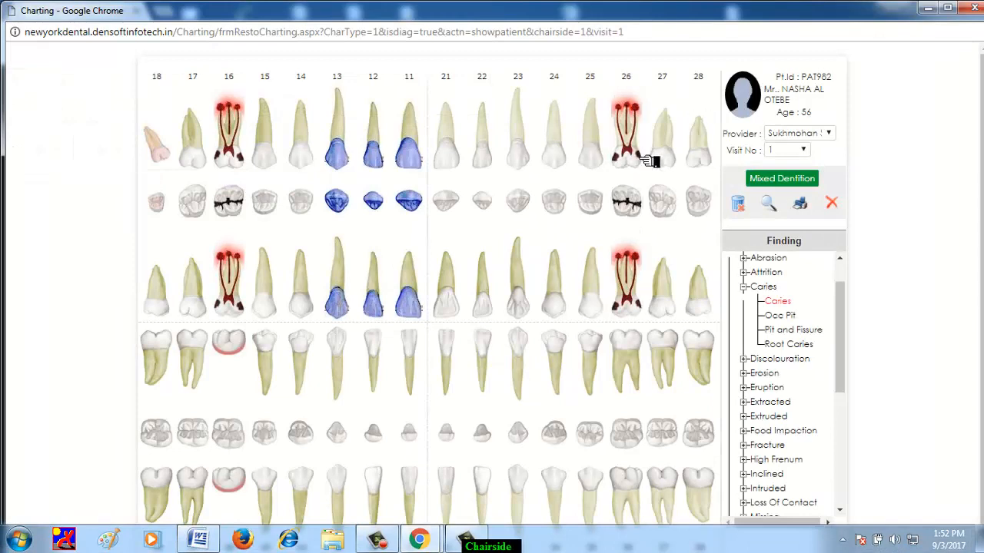
Step: Open the printable version of the resto chart, review its findings and treatments table, and close it
{"action": "left_click", "coordinate": [809, 216]}
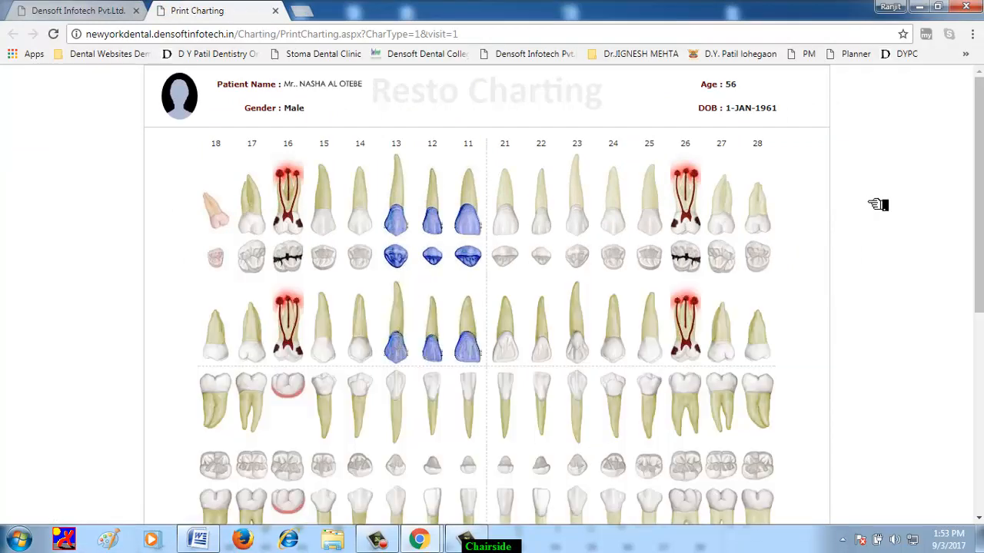
{"action": "scroll", "coordinate": [879, 204], "scroll_direction": "down", "scroll_amount": 3}
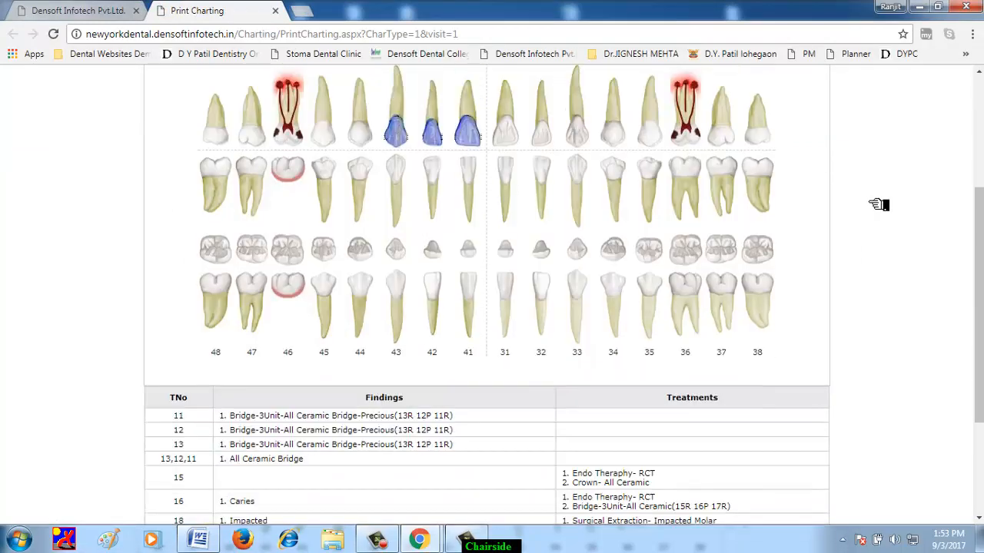
{"action": "scroll", "coordinate": [878, 204], "scroll_direction": "down", "scroll_amount": 1}
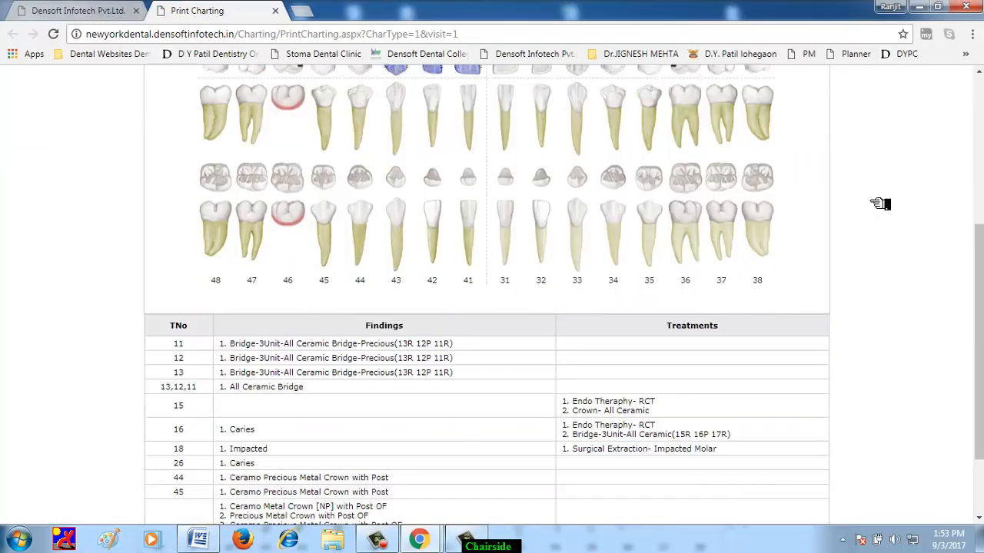
{"action": "left_click", "coordinate": [275, 10]}
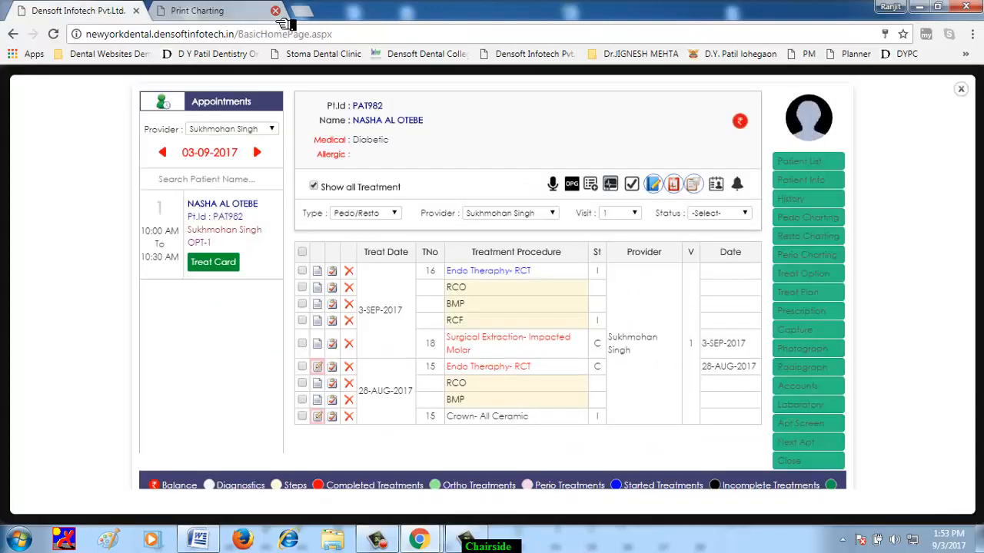
Step: Reopen Resto Charting, look through the entries in the Delete Finding list, and leave it without deleting any
{"action": "left_click", "coordinate": [808, 237]}
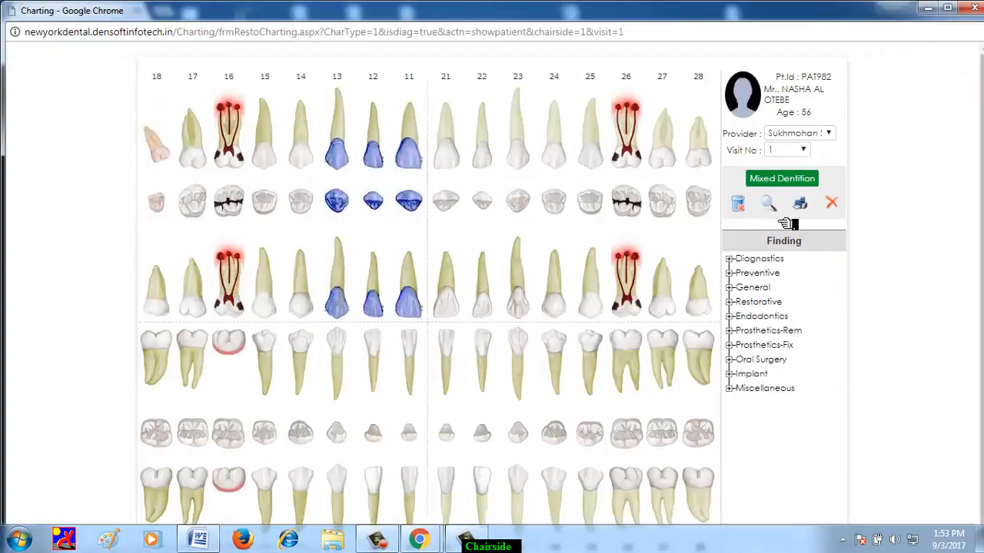
{"action": "left_click", "coordinate": [740, 206]}
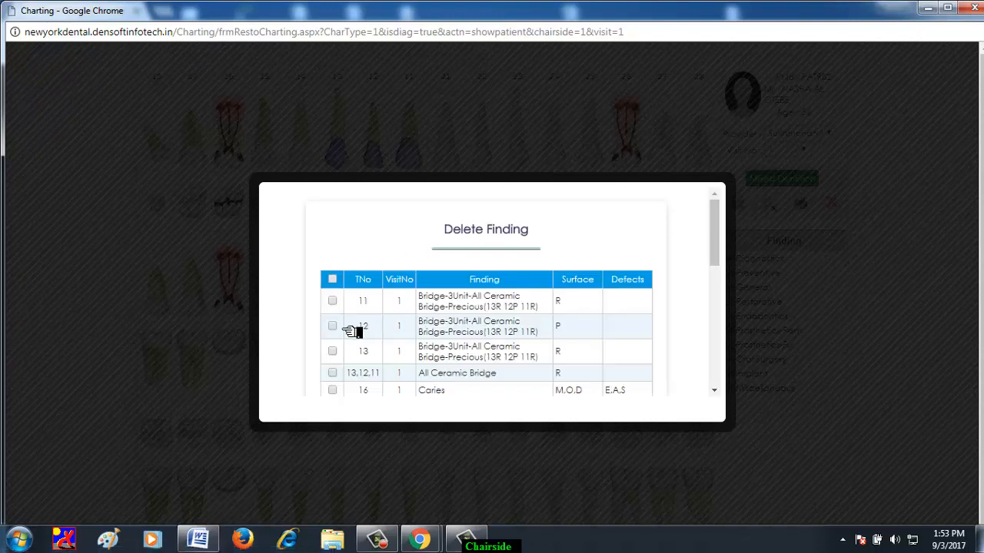
{"action": "scroll", "coordinate": [576, 320], "scroll_direction": "down", "scroll_amount": 10}
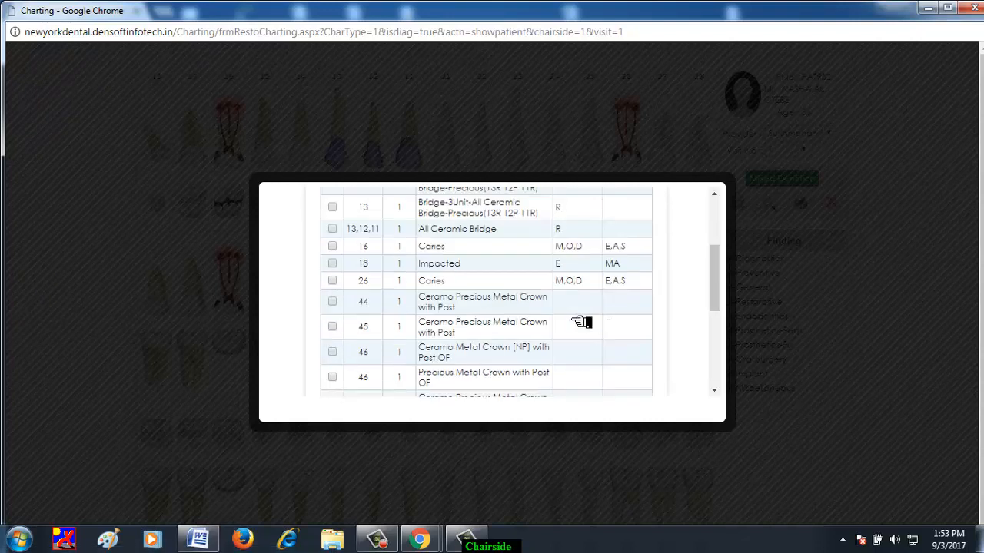
{"action": "left_click", "coordinate": [465, 350]}
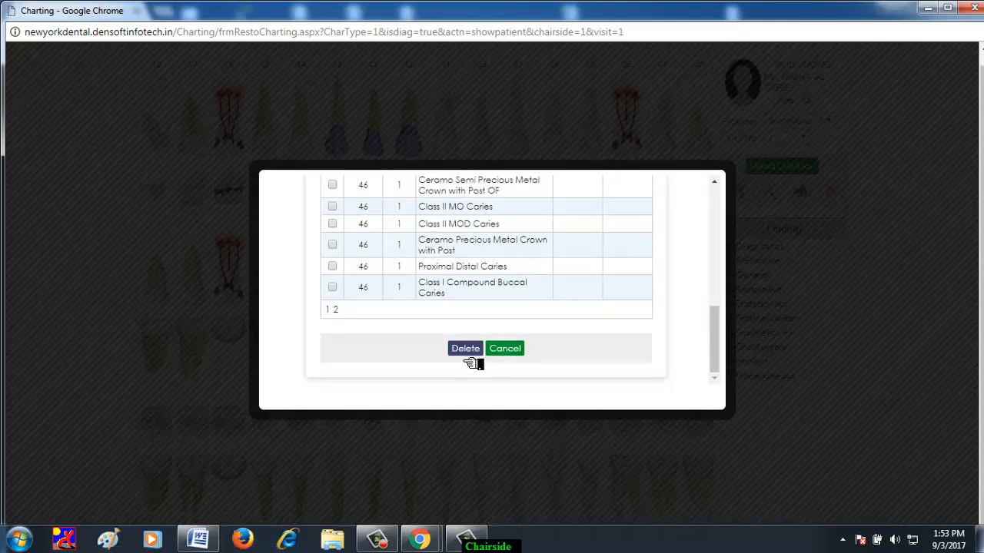
{"action": "left_click", "coordinate": [508, 350]}
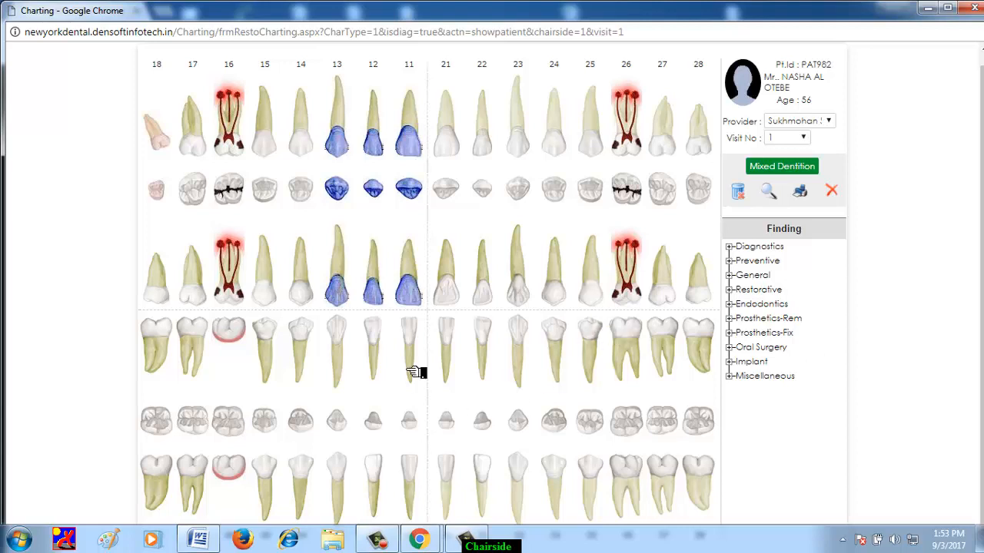
Step: Chart a Precious All Ceramic Bridge on teeth 34, 35 and 36, marking 35 as P and 34 and 36 as R
{"action": "left_click", "coordinate": [567, 476]}
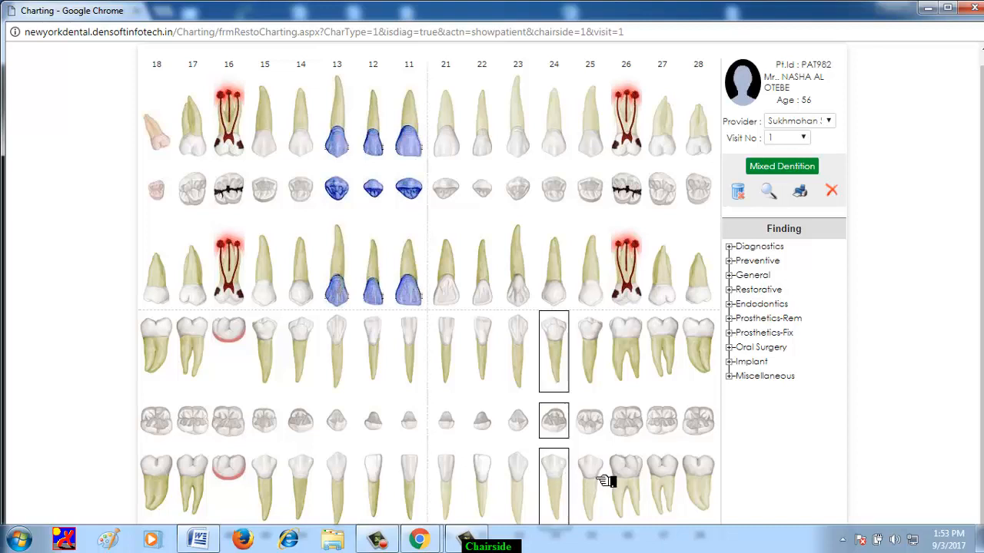
{"action": "left_click", "coordinate": [601, 478]}
{"action": "left_click", "coordinate": [639, 480]}
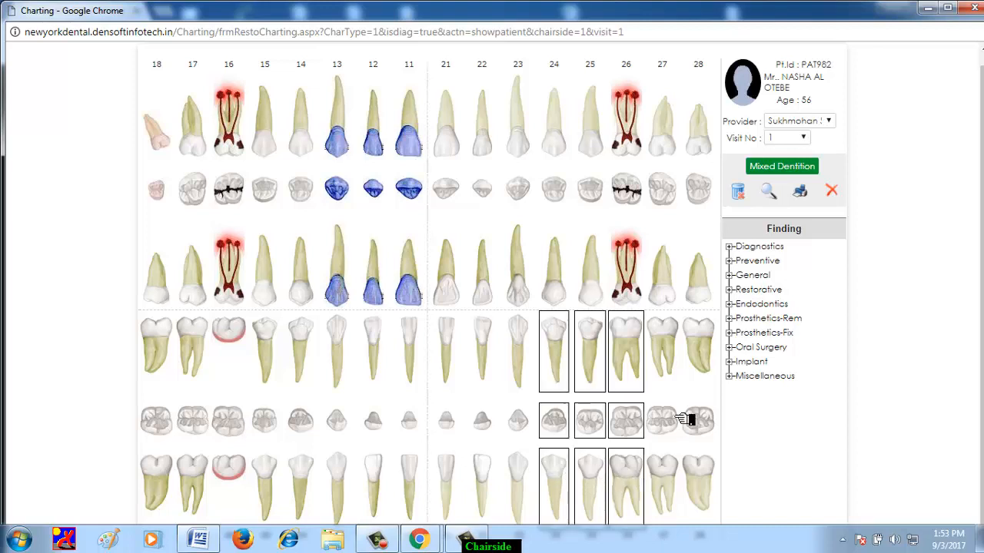
{"action": "left_click", "coordinate": [728, 333]}
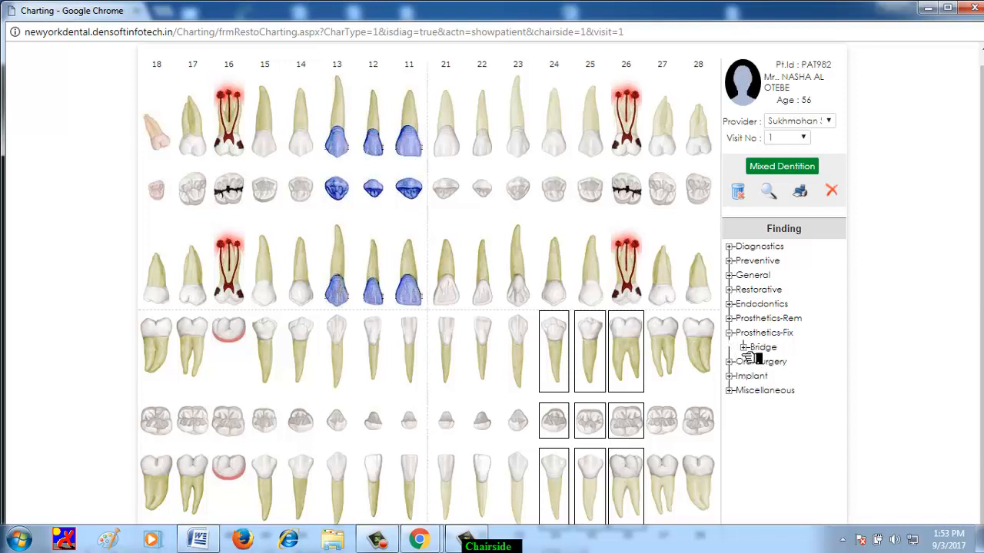
{"action": "left_click", "coordinate": [744, 347]}
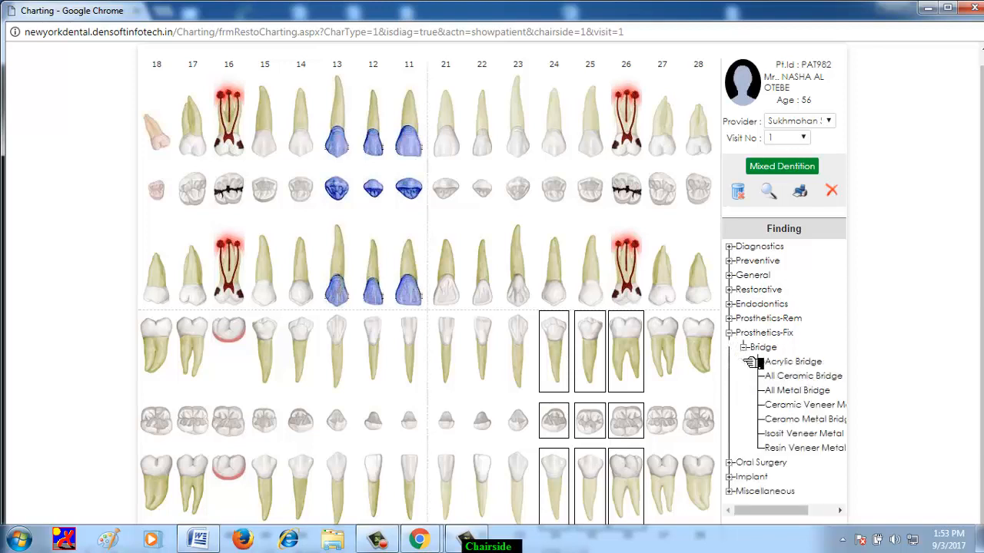
{"action": "left_click", "coordinate": [801, 383]}
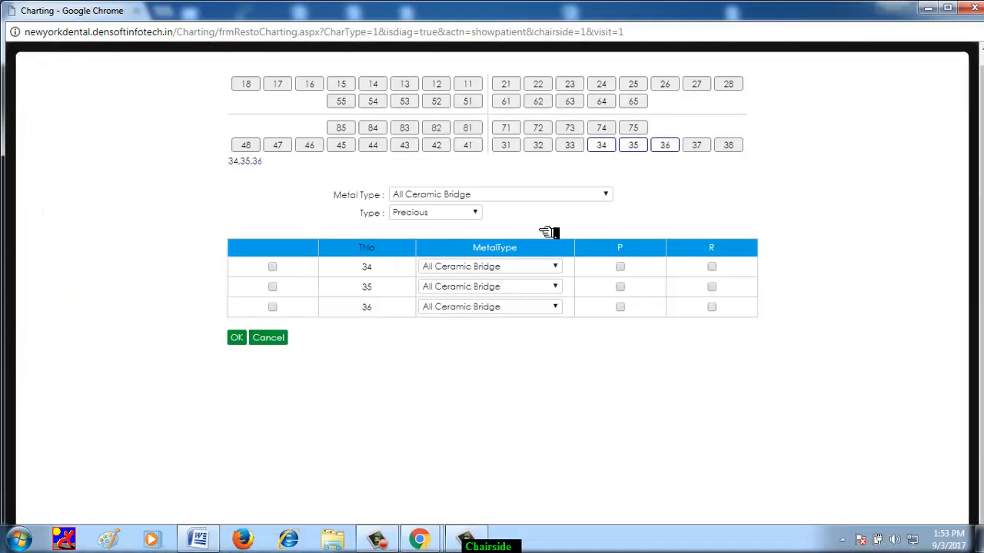
{"action": "left_click", "coordinate": [620, 287]}
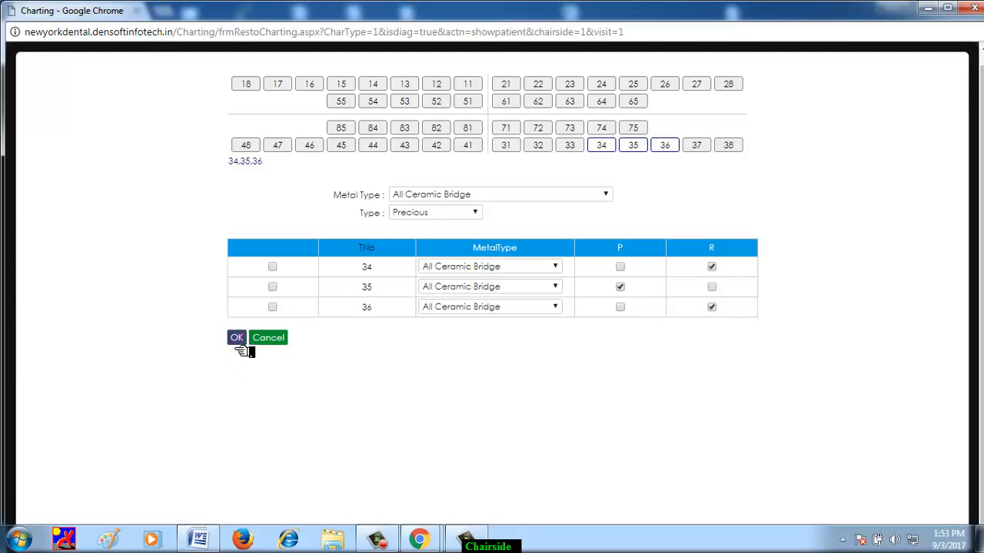
{"action": "left_click", "coordinate": [238, 343]}
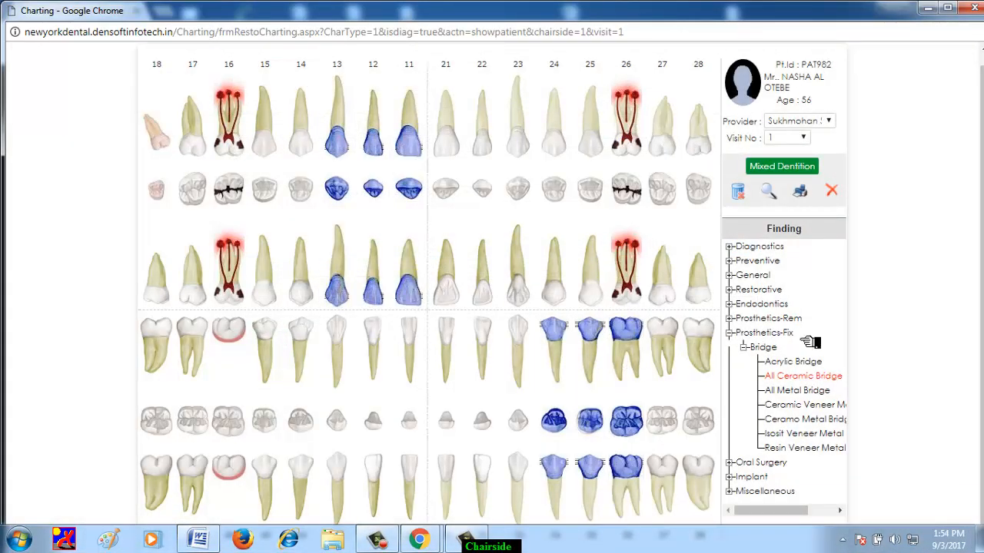
{"action": "left_click", "coordinate": [742, 347]}
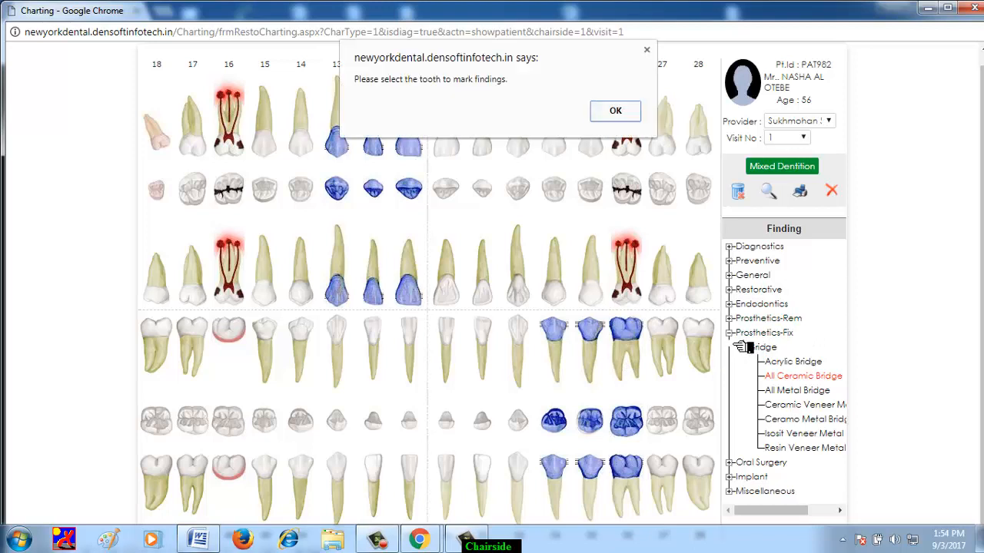
{"action": "left_click", "coordinate": [624, 115]}
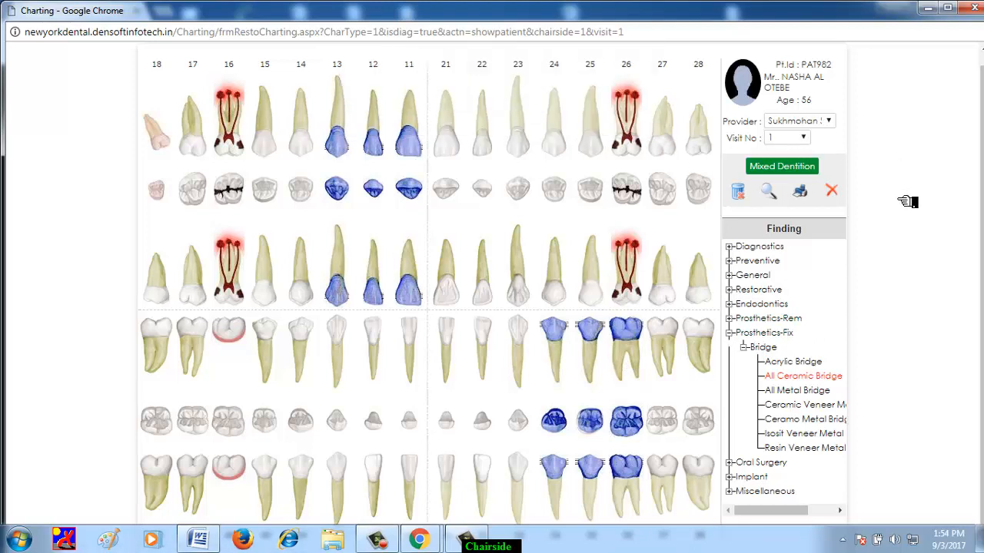
{"action": "left_click", "coordinate": [742, 347]}
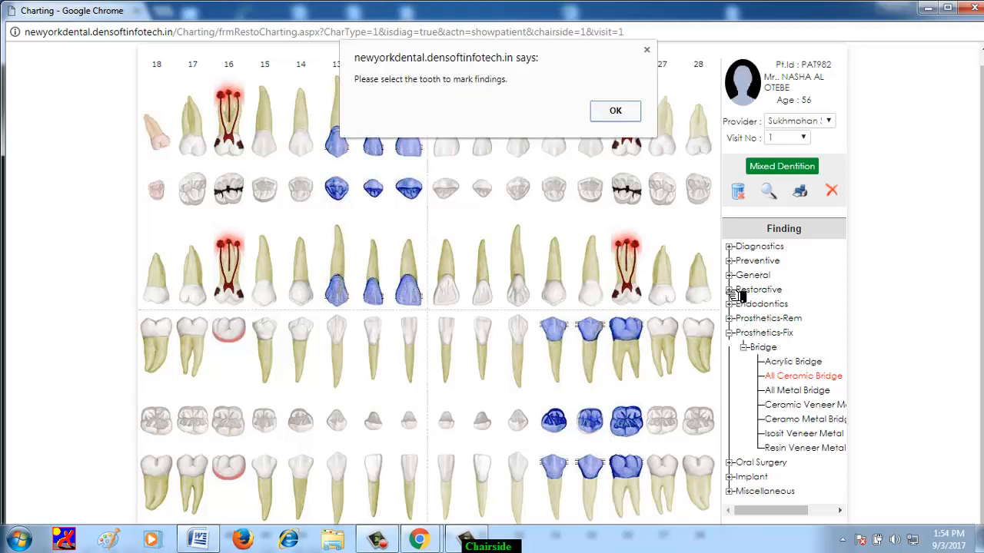
{"action": "left_click", "coordinate": [627, 123]}
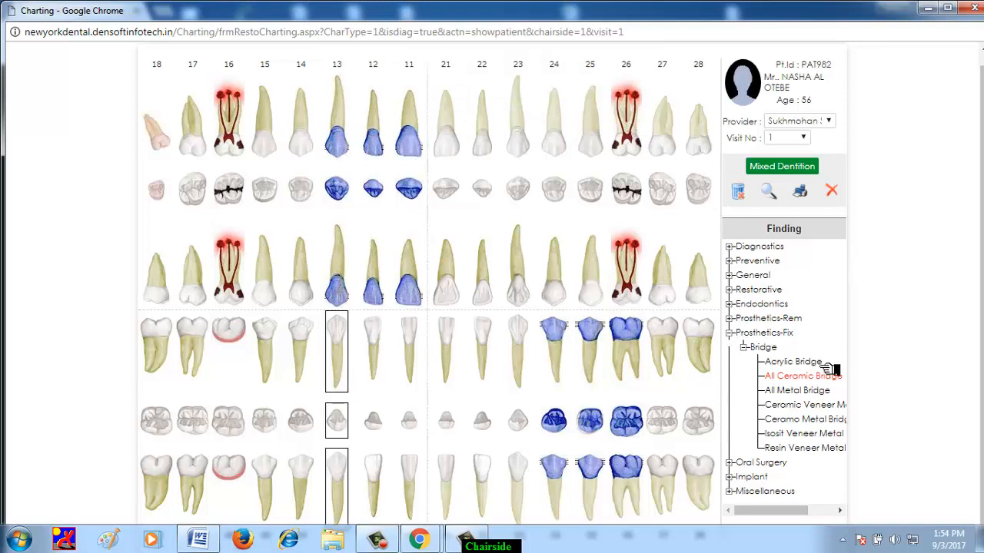
Step: Try to record the General finding Missing for tooth 43 with the Tooth Wise option, and close the resto chart
{"action": "left_click", "coordinate": [745, 354]}
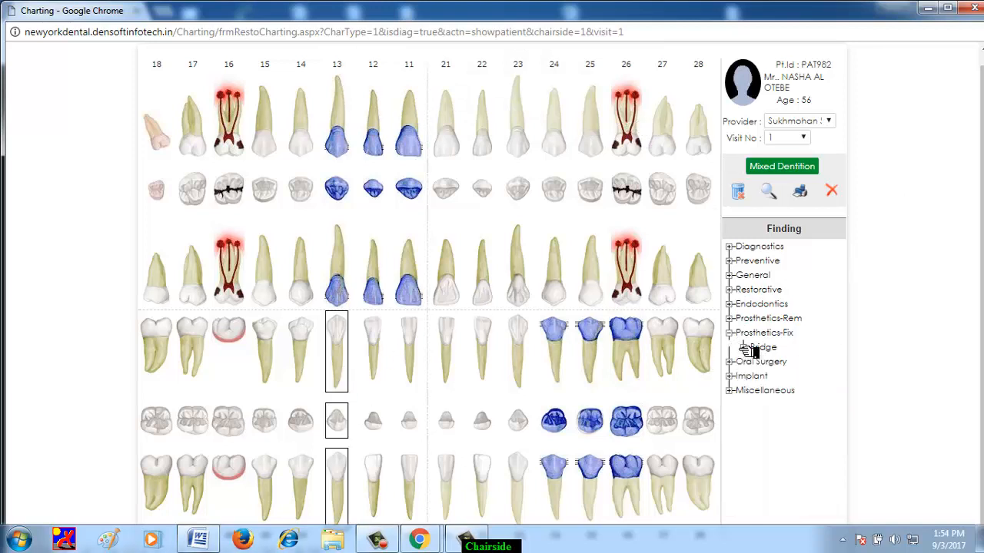
{"action": "left_click", "coordinate": [730, 275]}
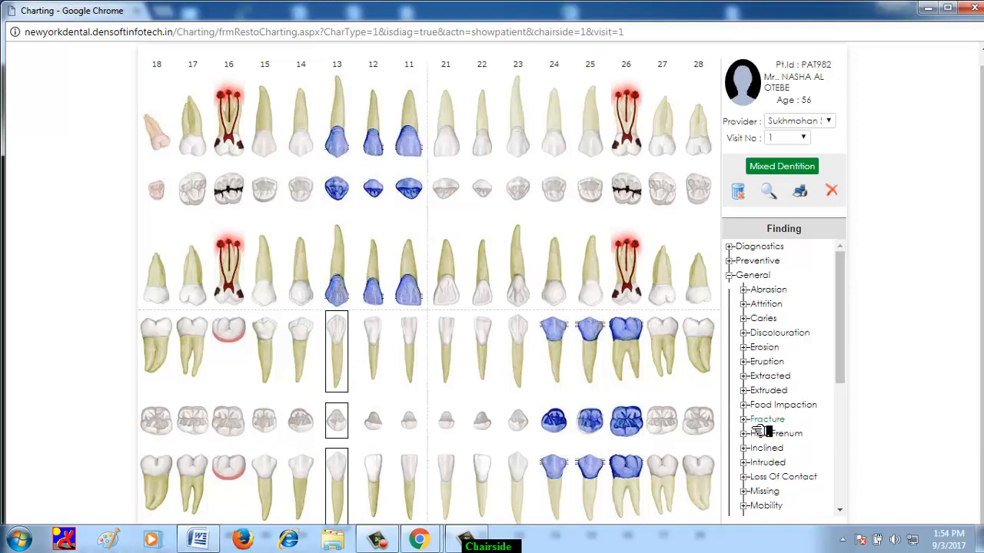
{"action": "scroll", "coordinate": [757, 434], "scroll_direction": "down", "scroll_amount": 1}
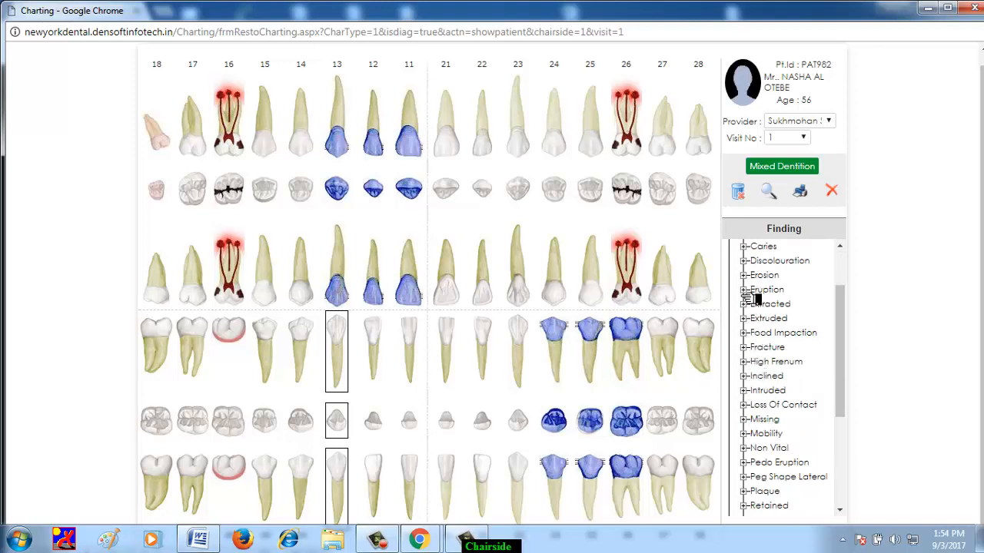
{"action": "left_click", "coordinate": [744, 420]}
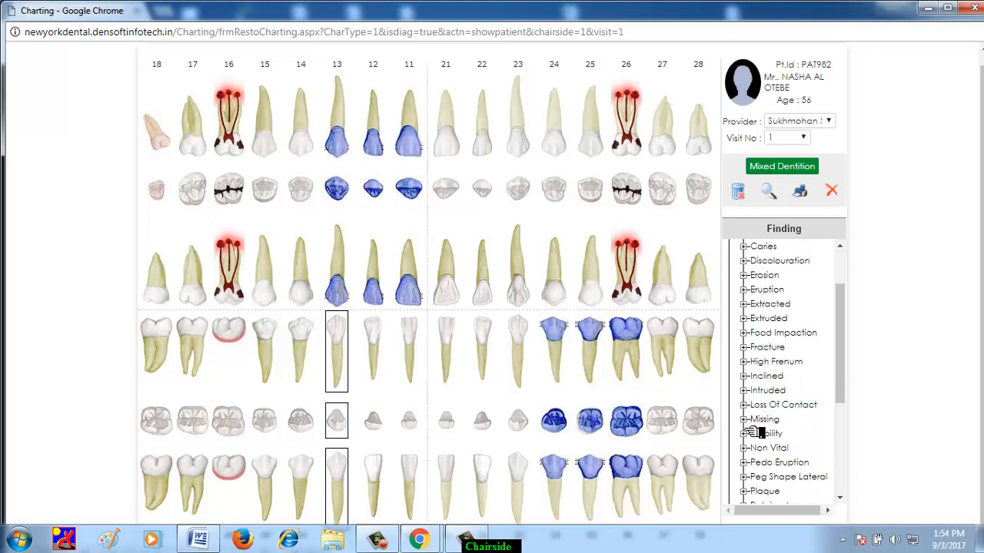
{"action": "left_click", "coordinate": [780, 435]}
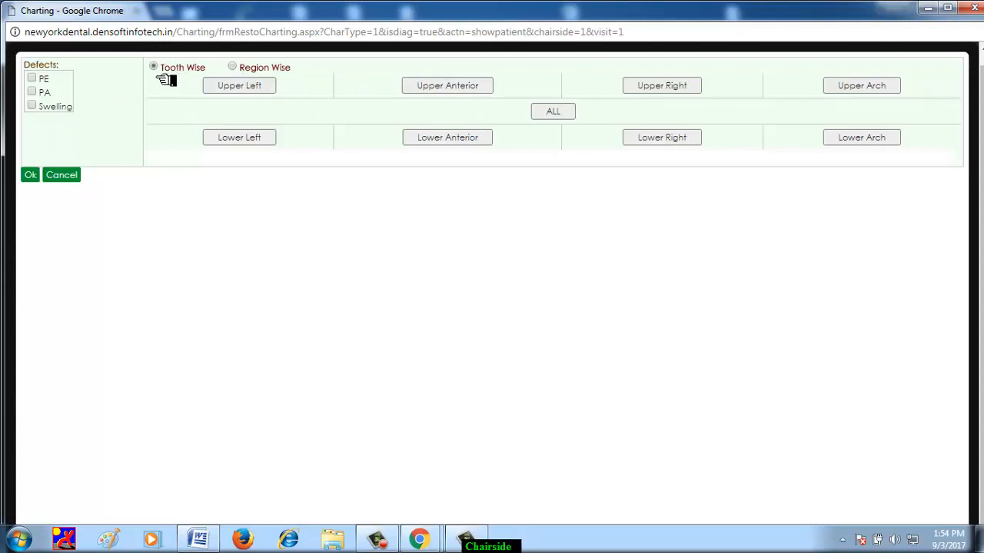
{"action": "left_click", "coordinate": [30, 176]}
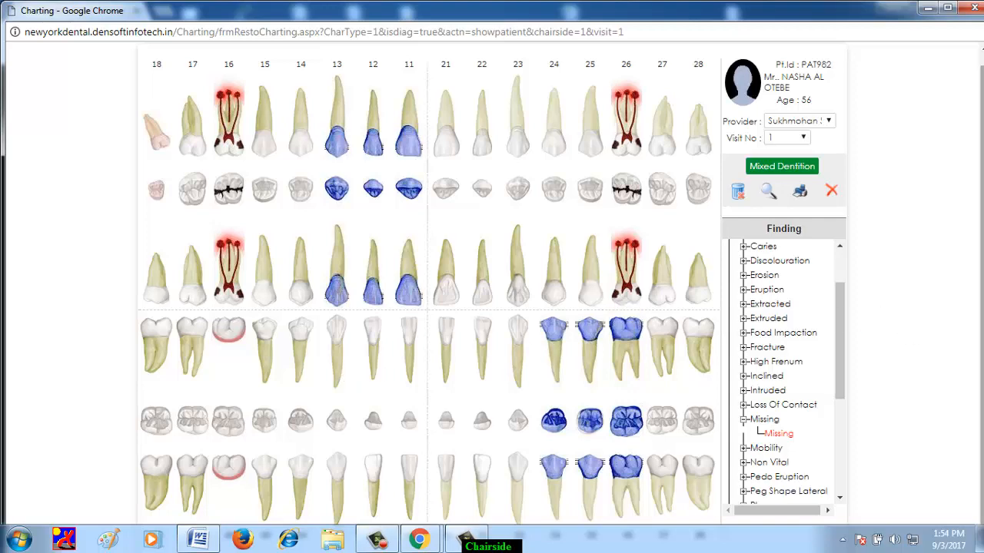
{"action": "left_click", "coordinate": [833, 197]}
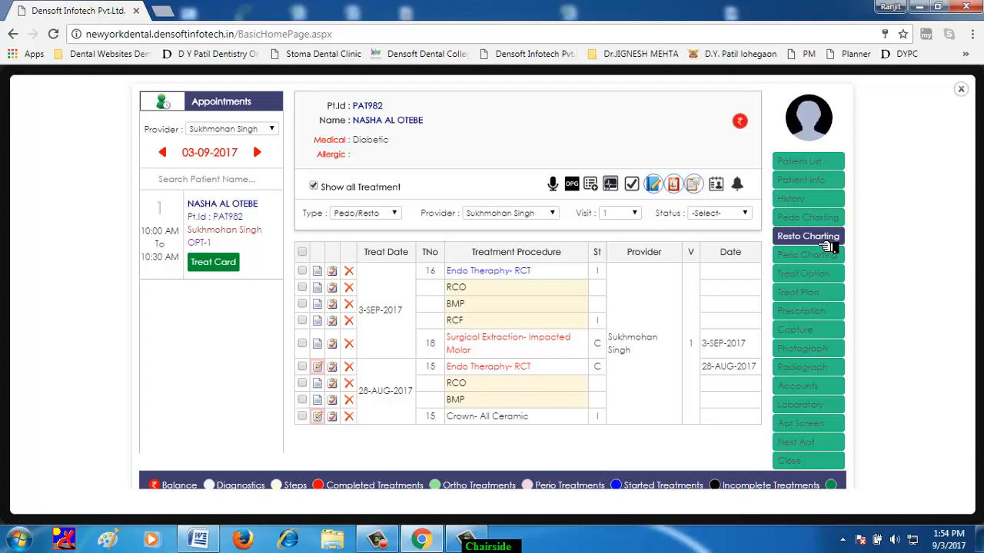
Step: Open Treat Option and add the Endodontics treatment Endo Theraphy RCT to teeth 46 and 26
{"action": "left_click", "coordinate": [822, 283]}
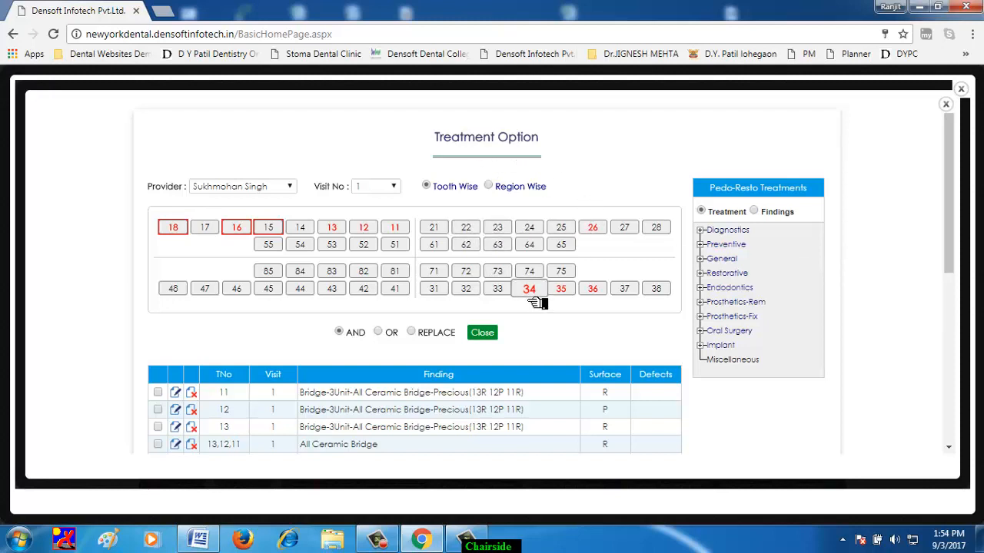
{"action": "left_click", "coordinate": [237, 295]}
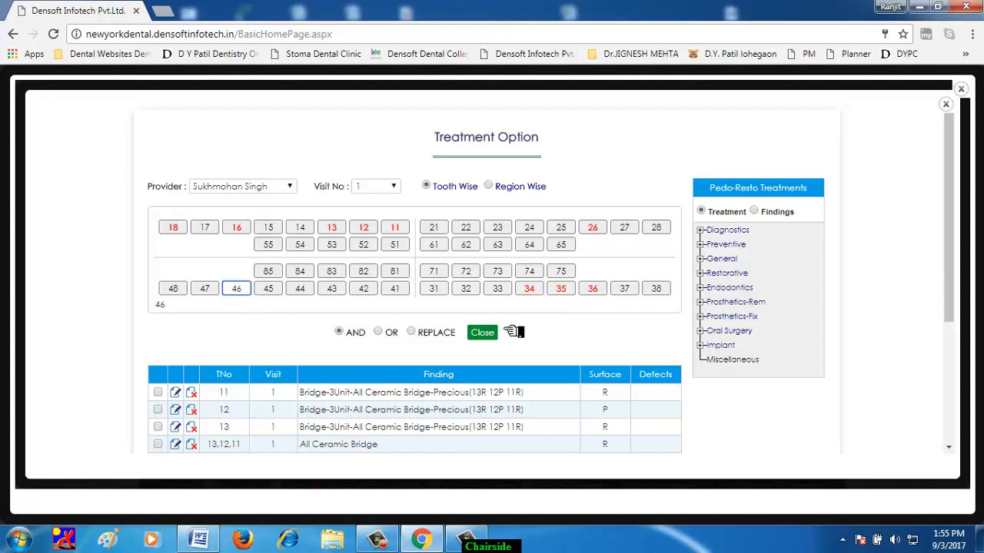
{"action": "left_click", "coordinate": [707, 298]}
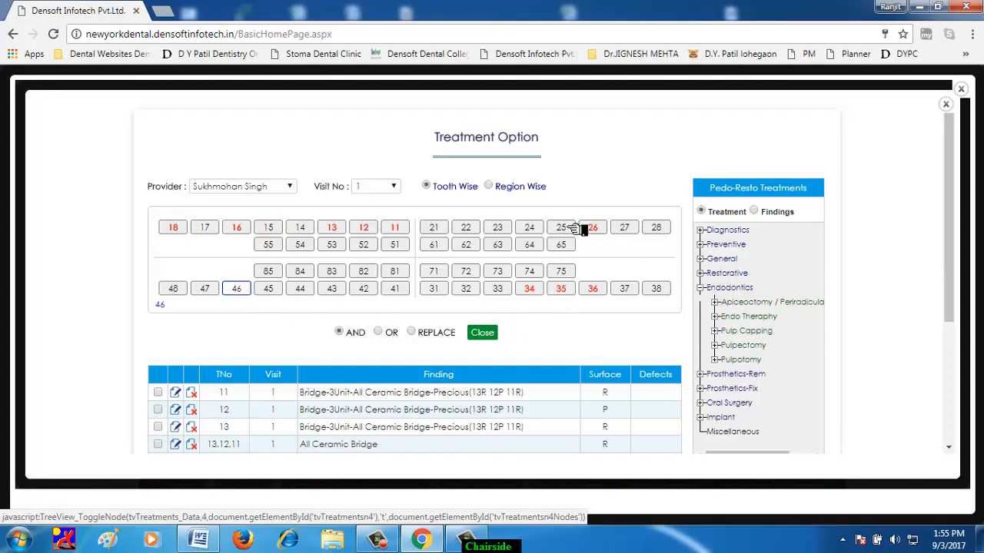
{"action": "left_click", "coordinate": [598, 238]}
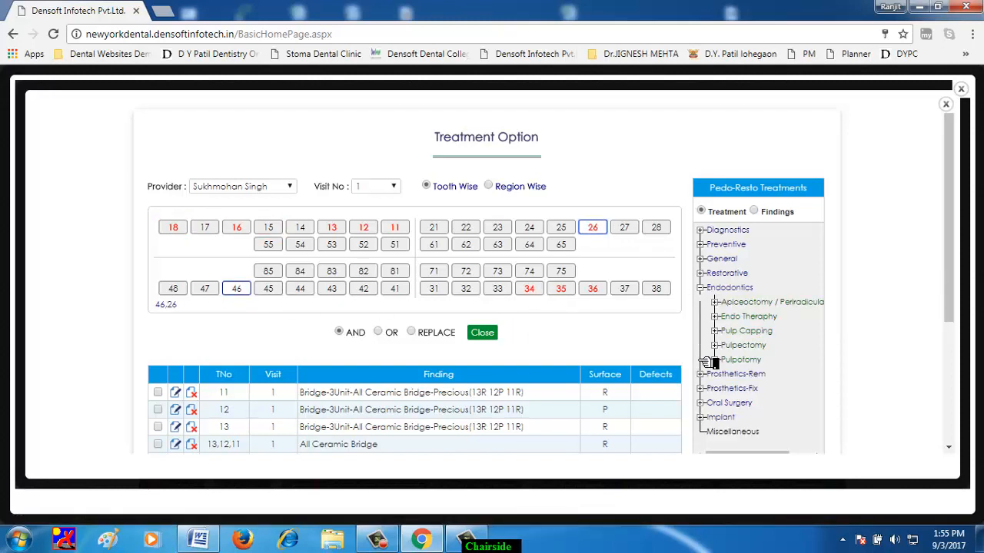
{"action": "left_click", "coordinate": [718, 320]}
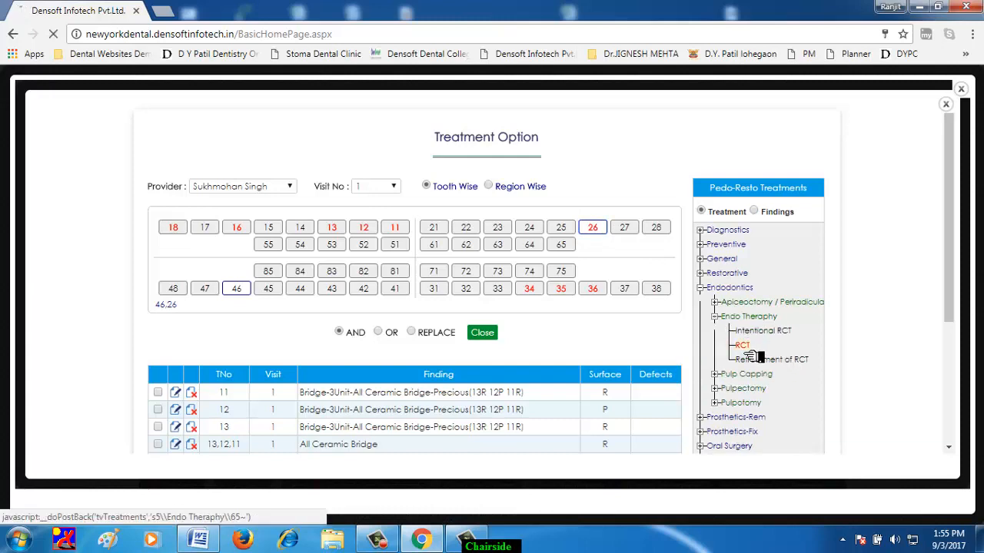
{"action": "scroll", "coordinate": [680, 312], "scroll_direction": "down", "scroll_amount": 3}
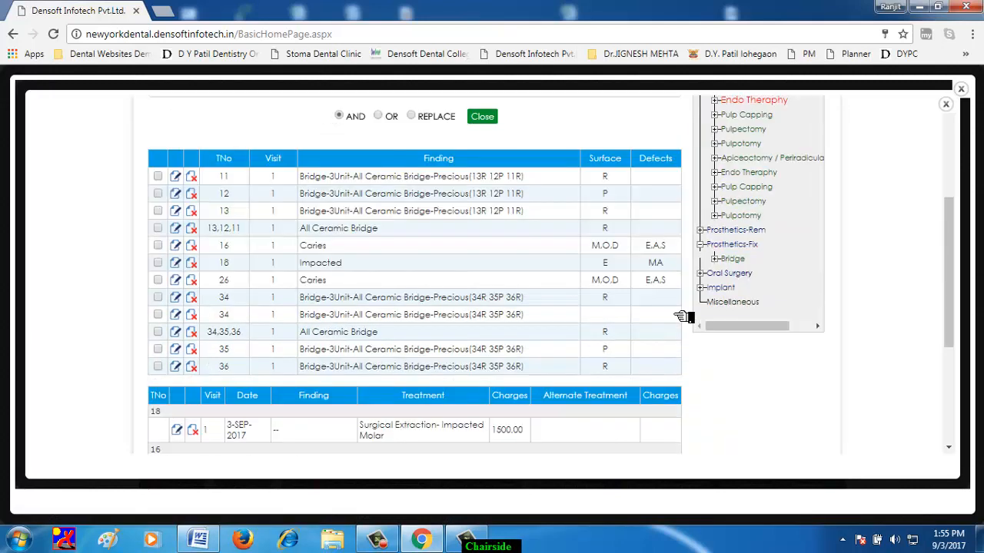
{"action": "scroll", "coordinate": [681, 315], "scroll_direction": "up", "scroll_amount": 3}
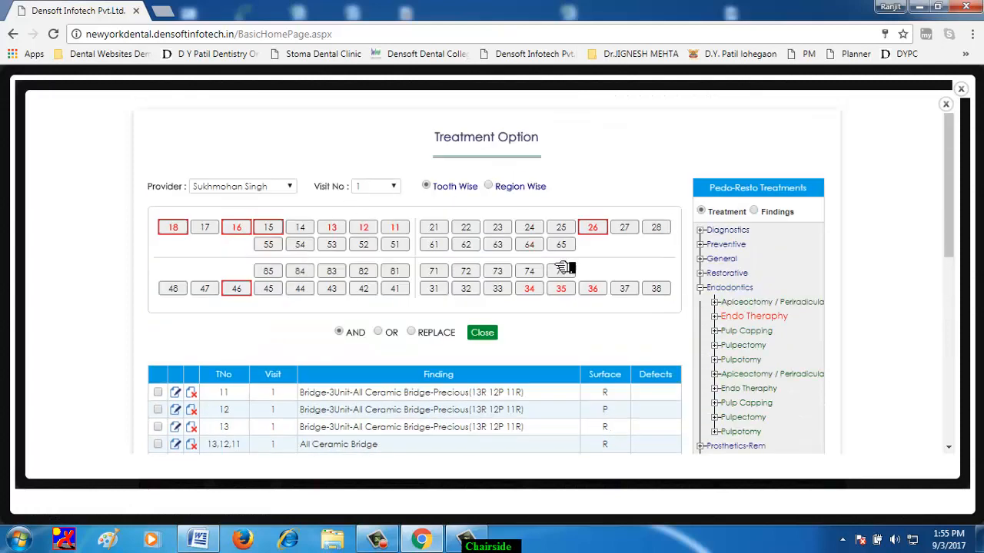
Step: Add a Restorative All Ceramic crown treatment to tooth 26
{"action": "left_click", "coordinate": [593, 231]}
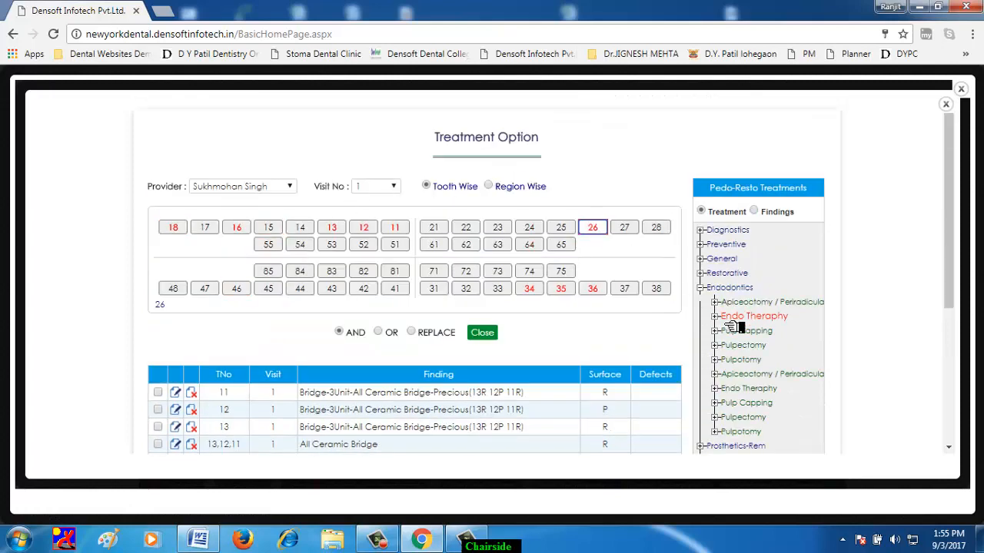
{"action": "left_click", "coordinate": [701, 275]}
{"action": "left_click", "coordinate": [715, 317]}
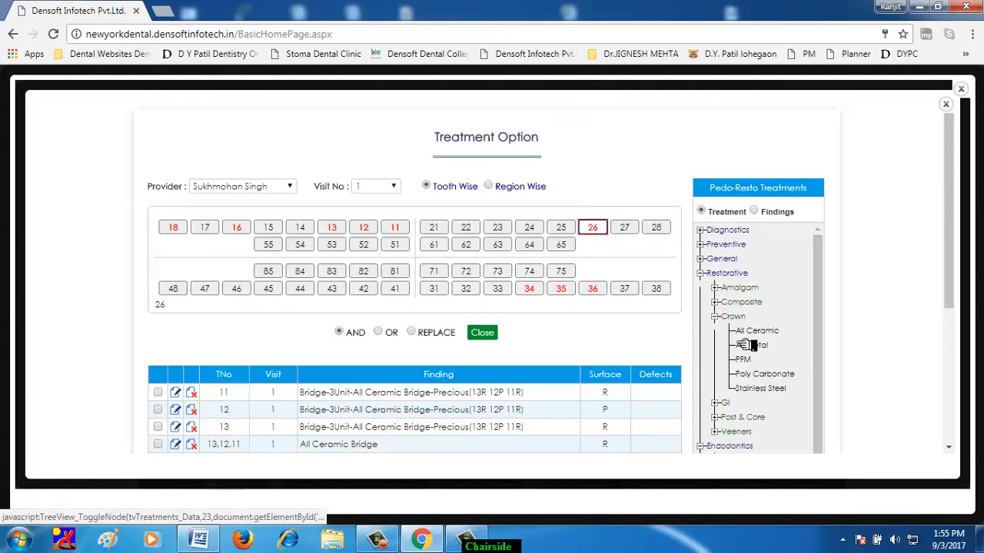
{"action": "left_click", "coordinate": [763, 341]}
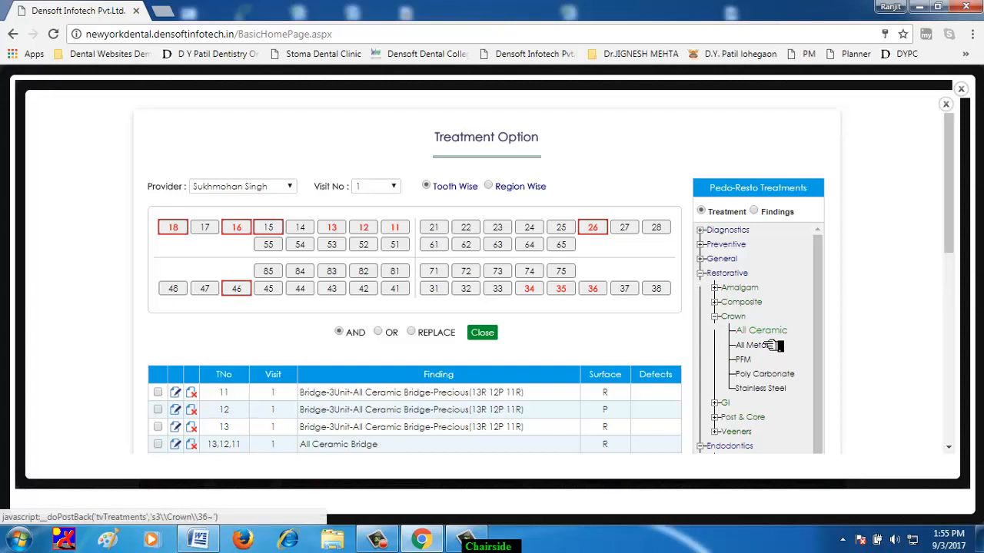
Step: Look through the available restorative treatments, including the Composite and Amalgam options
{"action": "left_click", "coordinate": [715, 303]}
{"action": "left_click", "coordinate": [716, 289]}
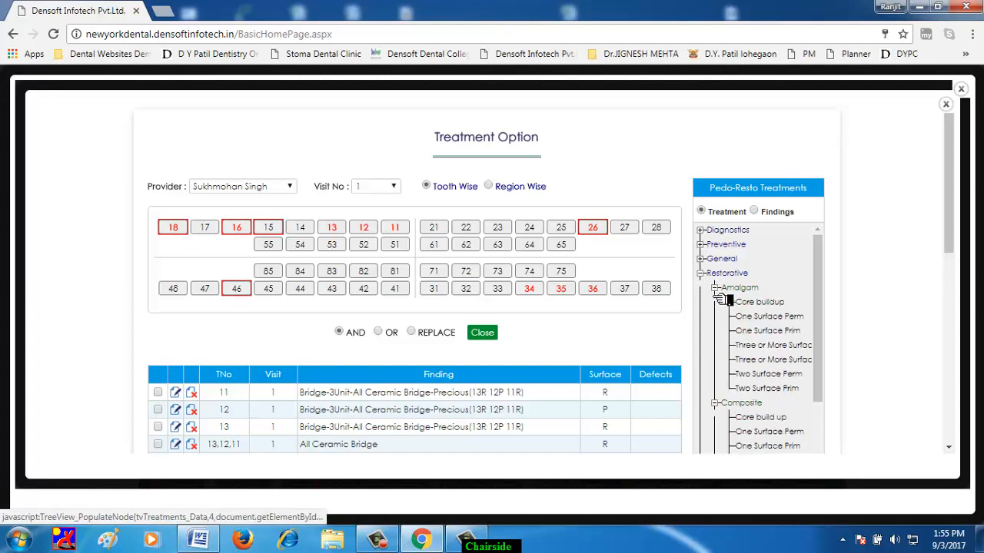
{"action": "scroll", "coordinate": [730, 302], "scroll_direction": "down", "scroll_amount": 2}
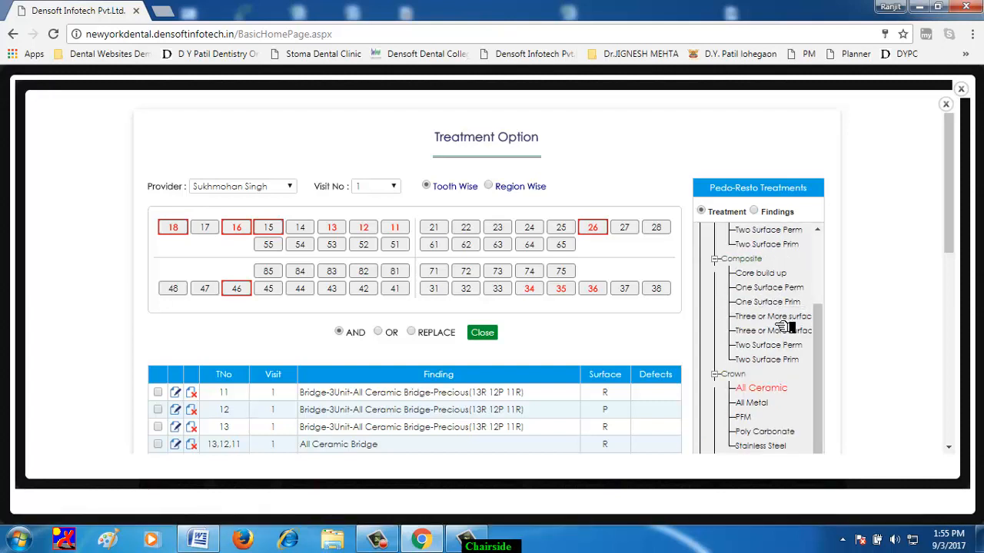
{"action": "scroll", "coordinate": [783, 338], "scroll_direction": "down", "scroll_amount": 2}
{"action": "scroll", "coordinate": [786, 359], "scroll_direction": "down", "scroll_amount": 1}
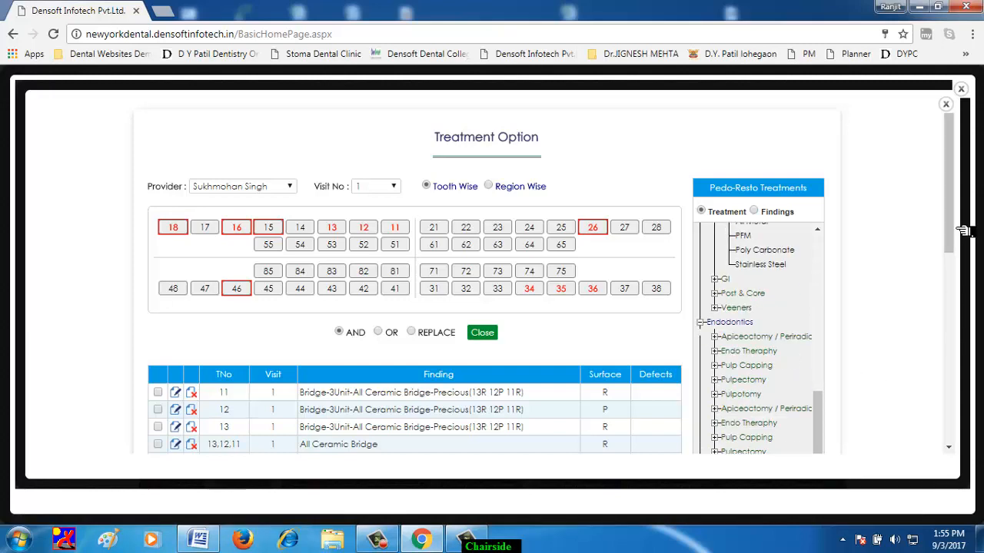
Step: Review the recorded findings and the treatments with their charges, and close Treatment Option
{"action": "left_click_drag", "start_coordinate": [961, 229], "coordinate": [966, 374]}
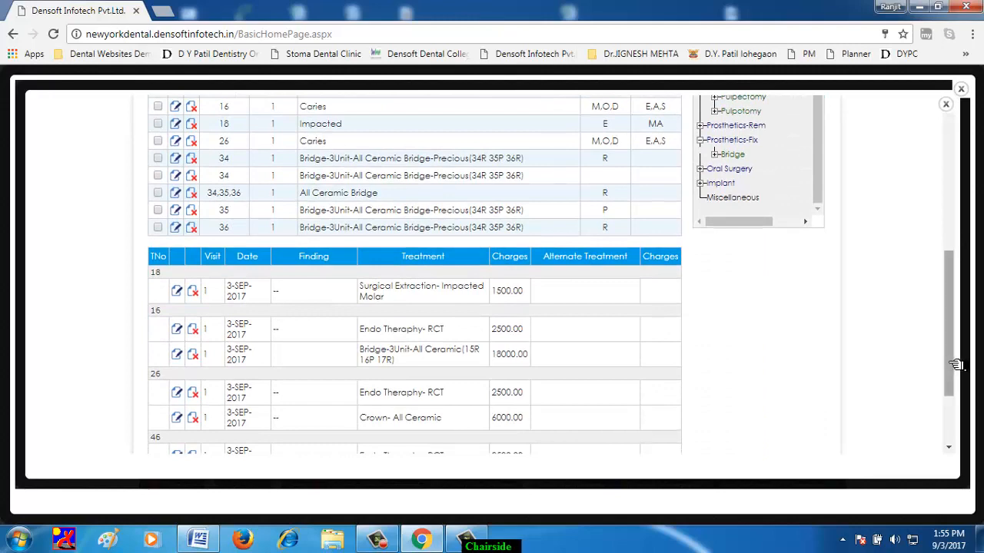
{"action": "scroll", "coordinate": [950, 366], "scroll_direction": "down", "scroll_amount": 3}
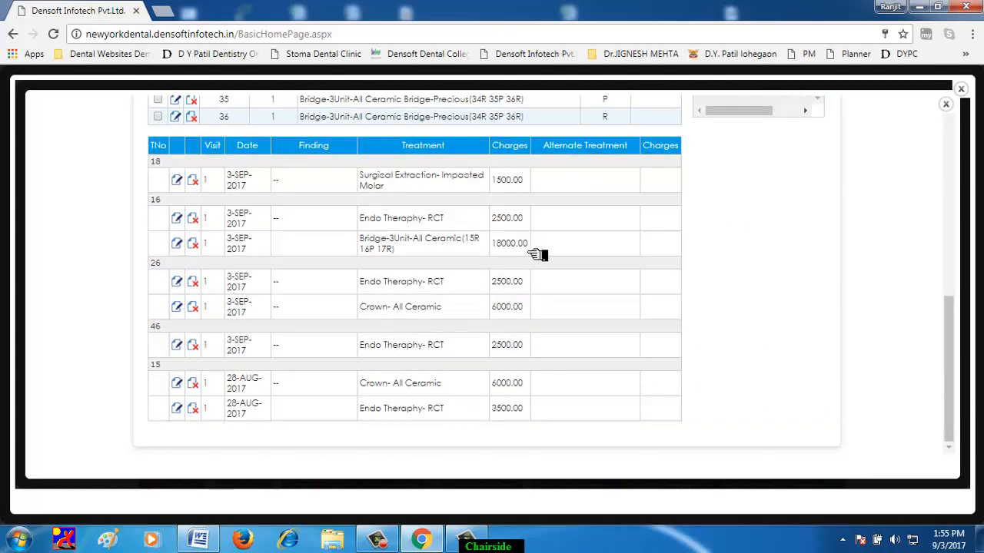
{"action": "scroll", "coordinate": [567, 266], "scroll_direction": "up", "scroll_amount": 3}
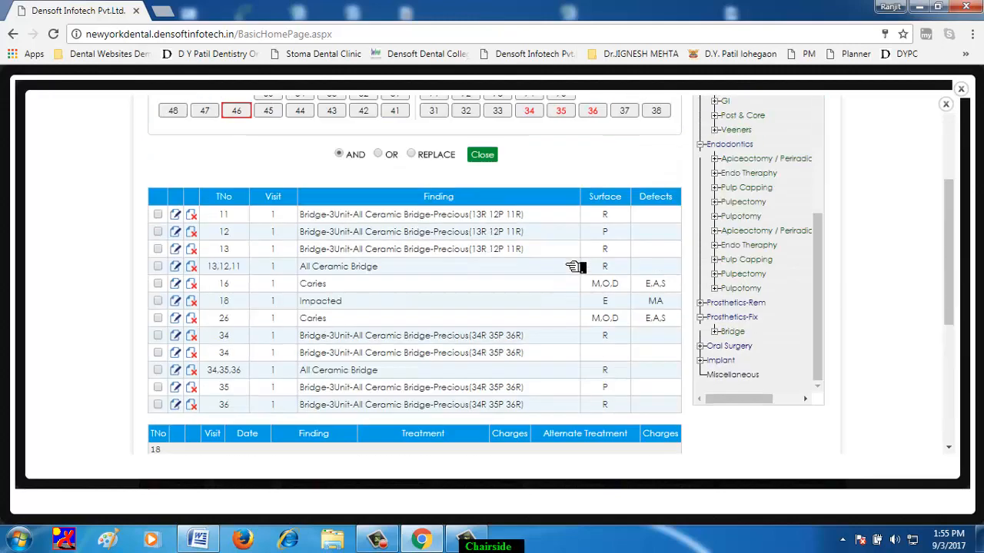
{"action": "left_click", "coordinate": [482, 154]}
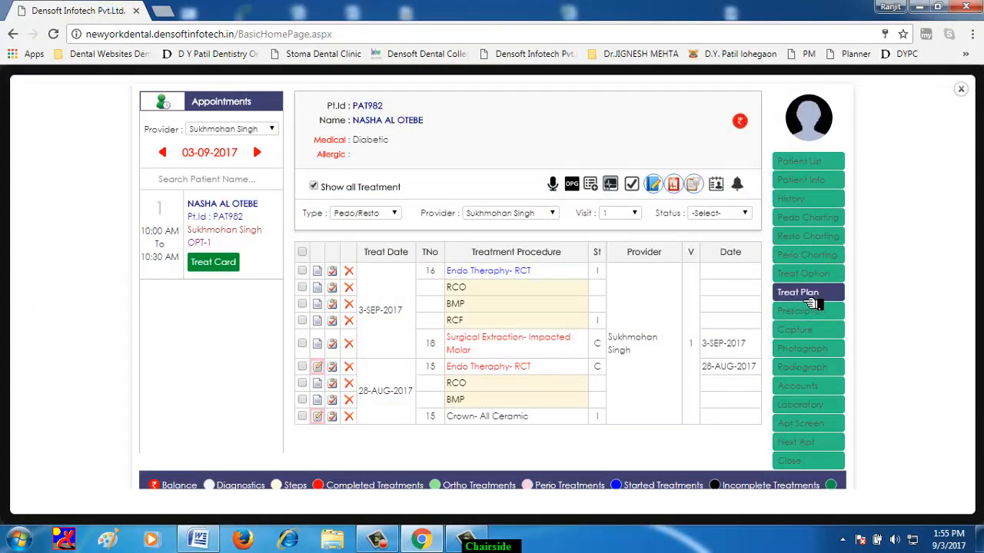
Step: Open Treat Plan, display the print preview of the patient's treatment plan, and close the preview
{"action": "left_click", "coordinate": [812, 300]}
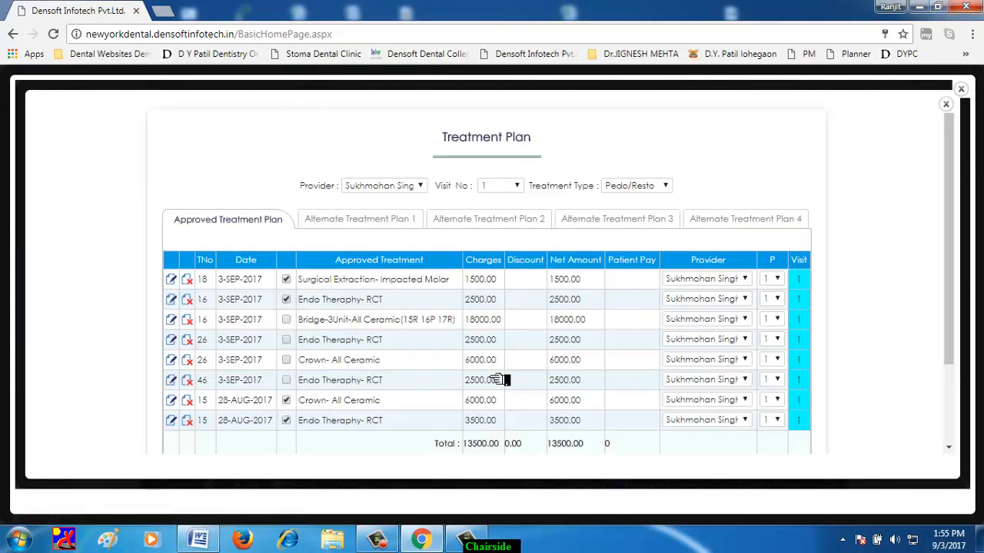
{"action": "scroll", "coordinate": [519, 315], "scroll_direction": "down", "scroll_amount": 2}
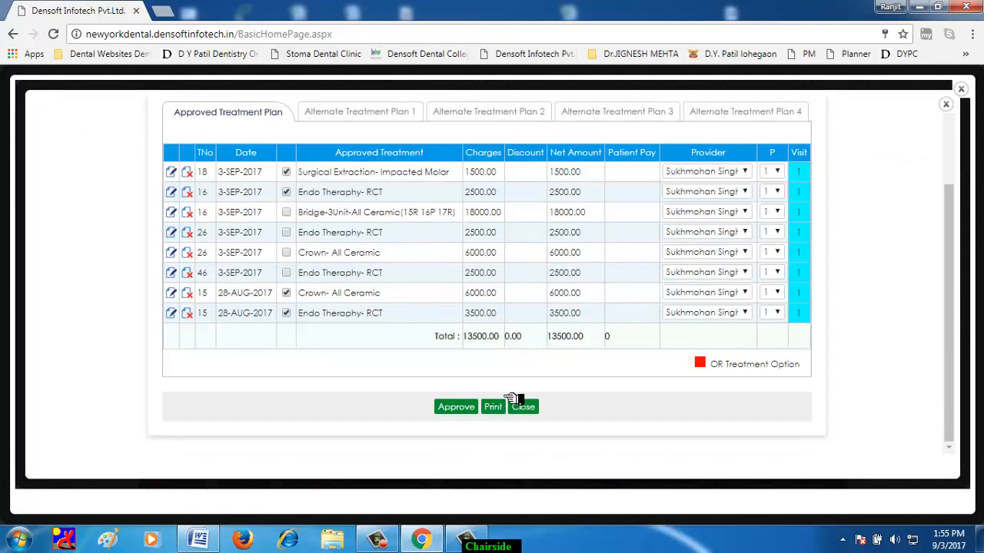
{"action": "left_click", "coordinate": [493, 408]}
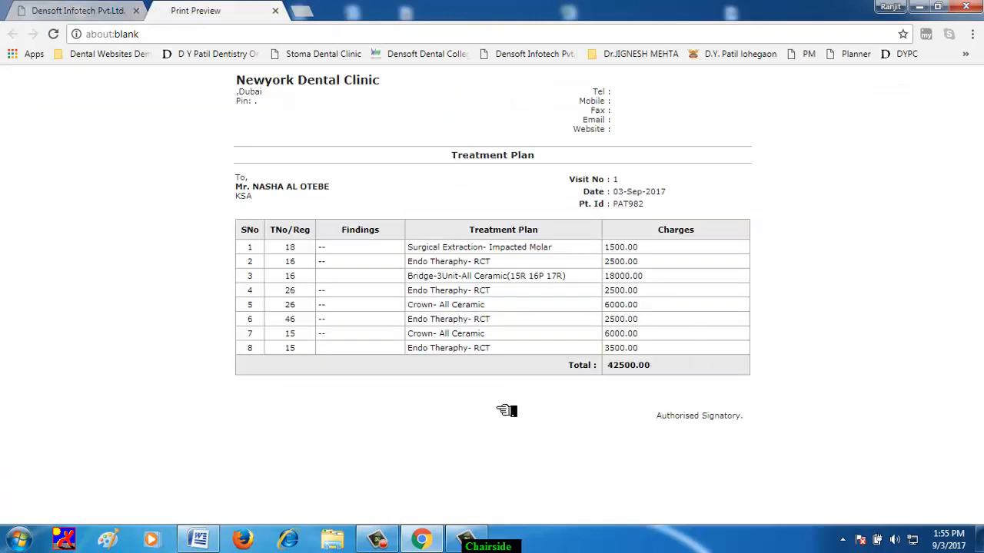
{"action": "left_click", "coordinate": [275, 11]}
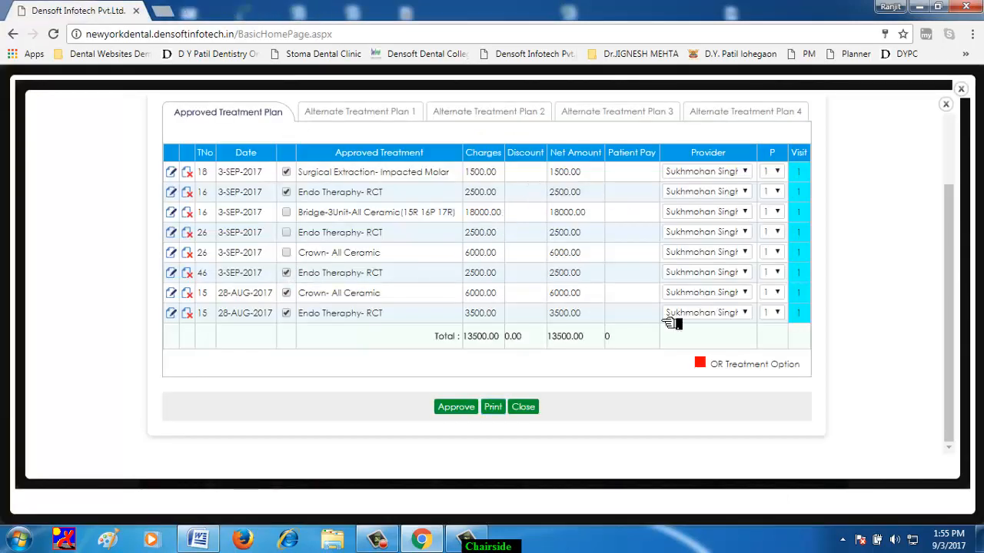
Step: Approve the Endo Theraphy- RCT for tooth 46 in the treatment plan, keeping its assigned provider
{"action": "left_click", "coordinate": [753, 281]}
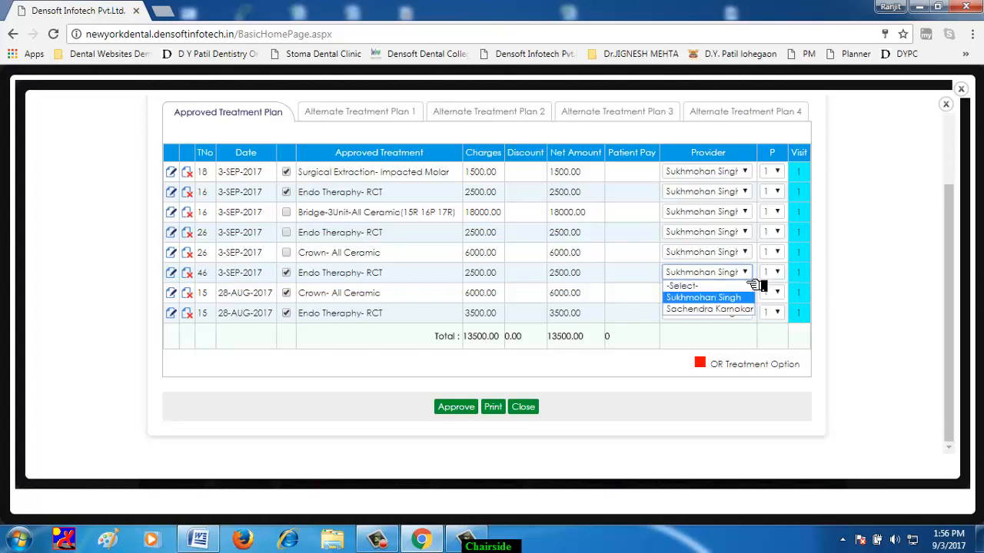
{"action": "left_click", "coordinate": [754, 282]}
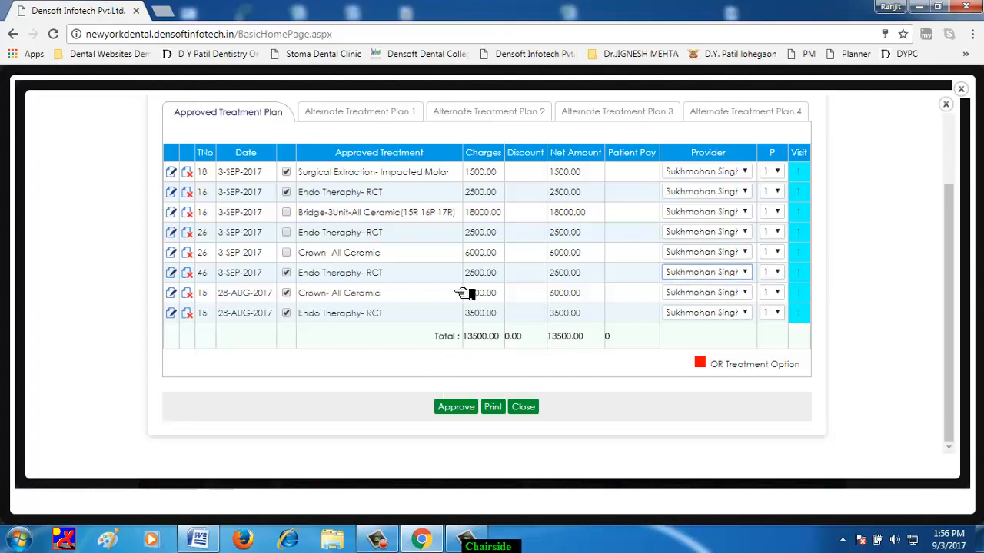
{"action": "left_click", "coordinate": [459, 409]}
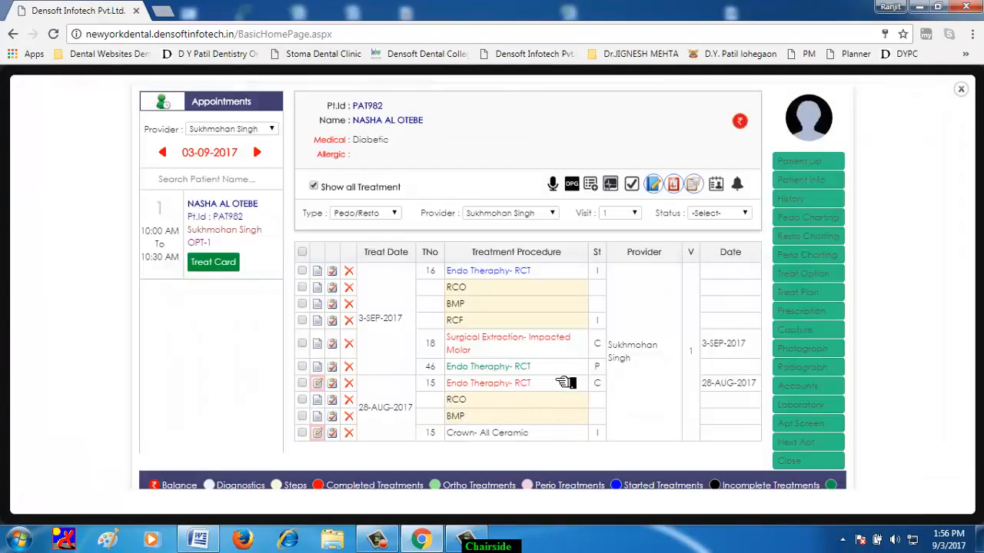
Step: Add the steps RCO, BMP and RCF to the Endo Theraphy- RCT of tooth 46
{"action": "left_click_drag", "start_coordinate": [607, 378], "coordinate": [443, 380]}
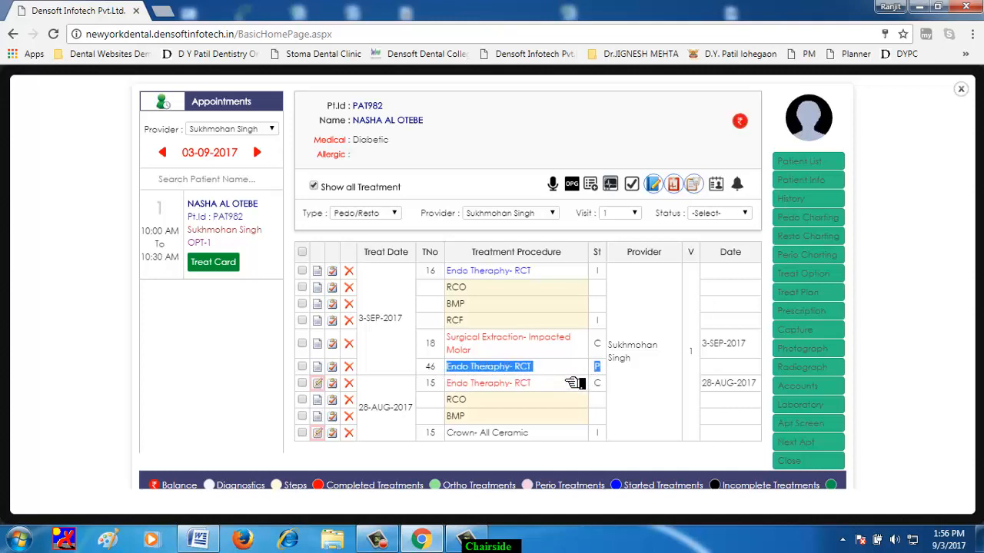
{"action": "left_click", "coordinate": [302, 366]}
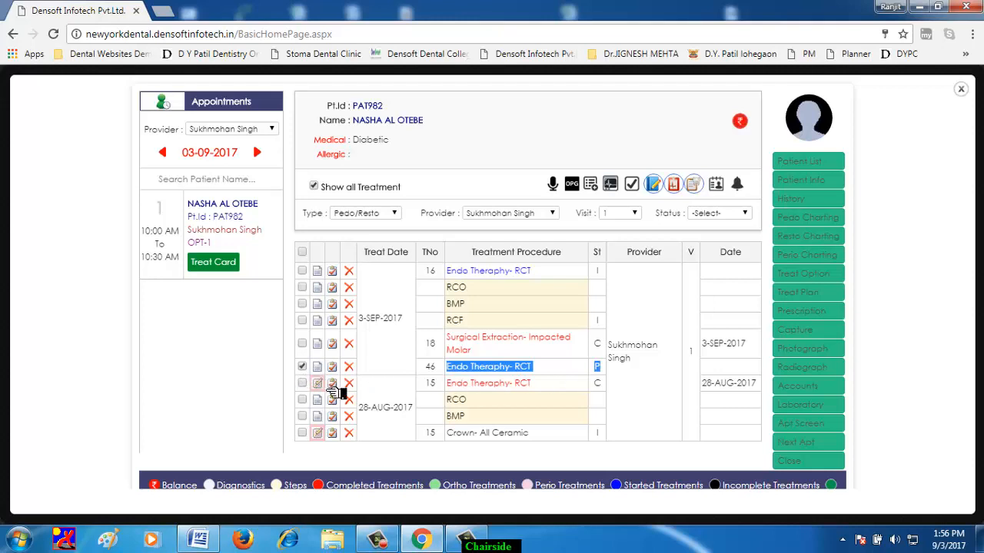
{"action": "left_click", "coordinate": [596, 190]}
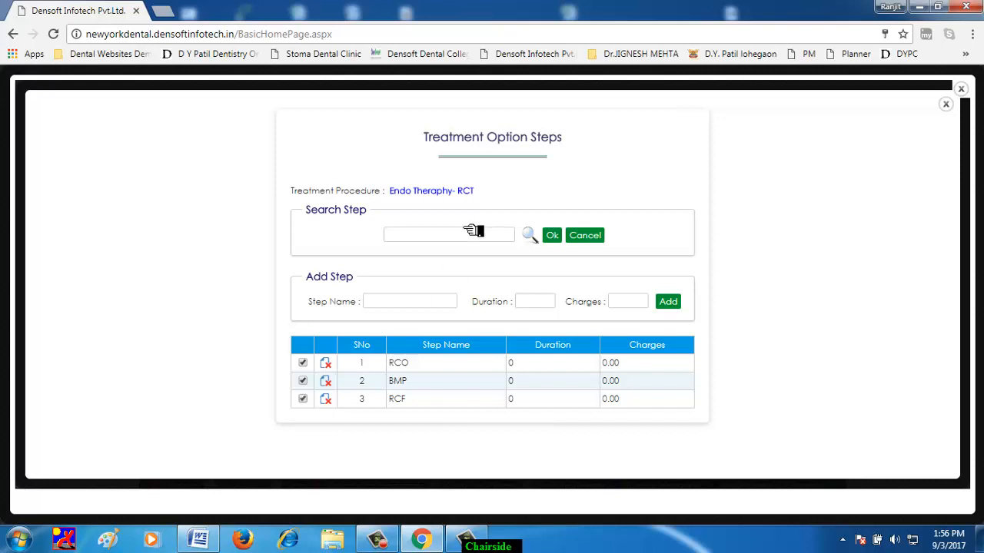
{"action": "left_click", "coordinate": [559, 243]}
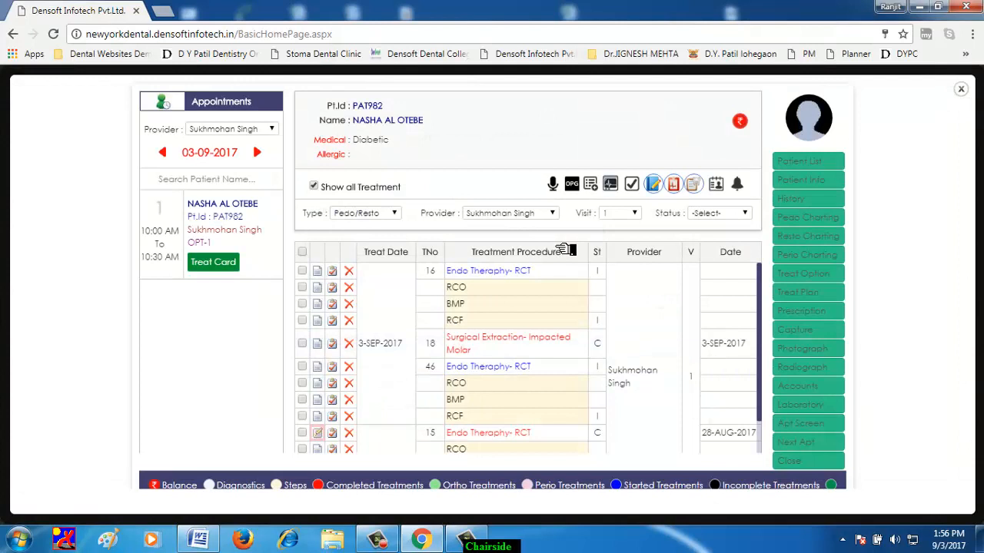
Step: View the Add Step fields for tooth 46's Endo Theraphy- RCT, cancel without adding a step, and deselect the treatment
{"action": "left_click", "coordinate": [302, 366]}
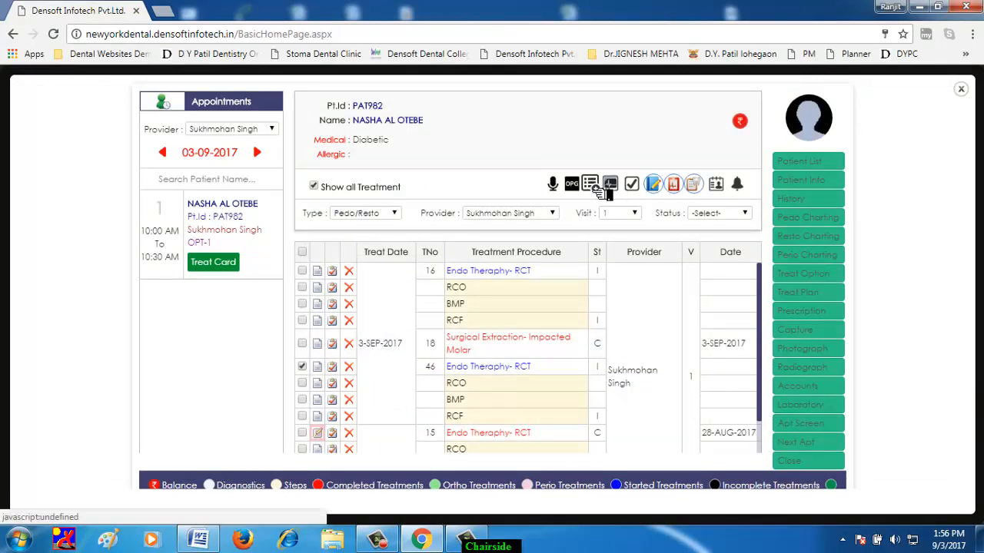
{"action": "left_click", "coordinate": [608, 191]}
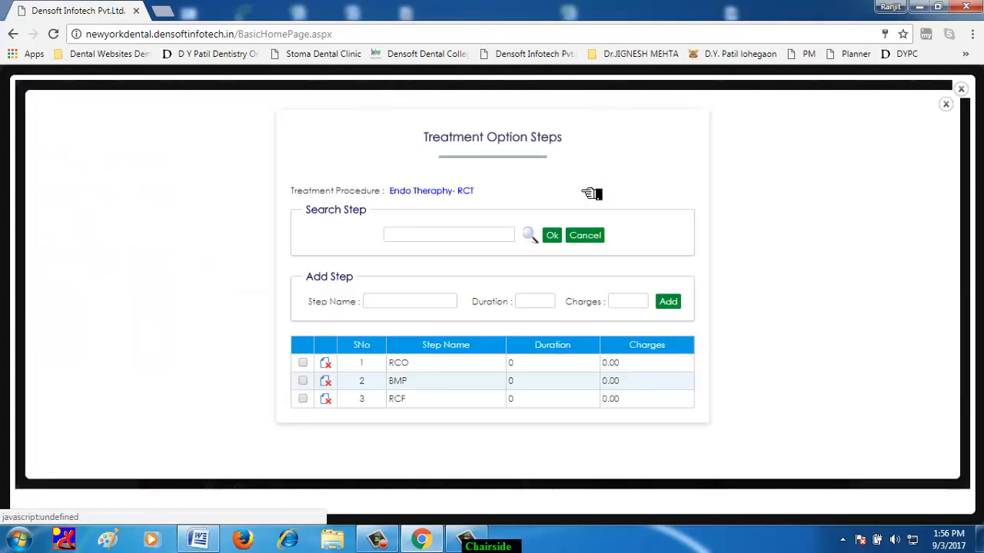
{"action": "left_click", "coordinate": [403, 308]}
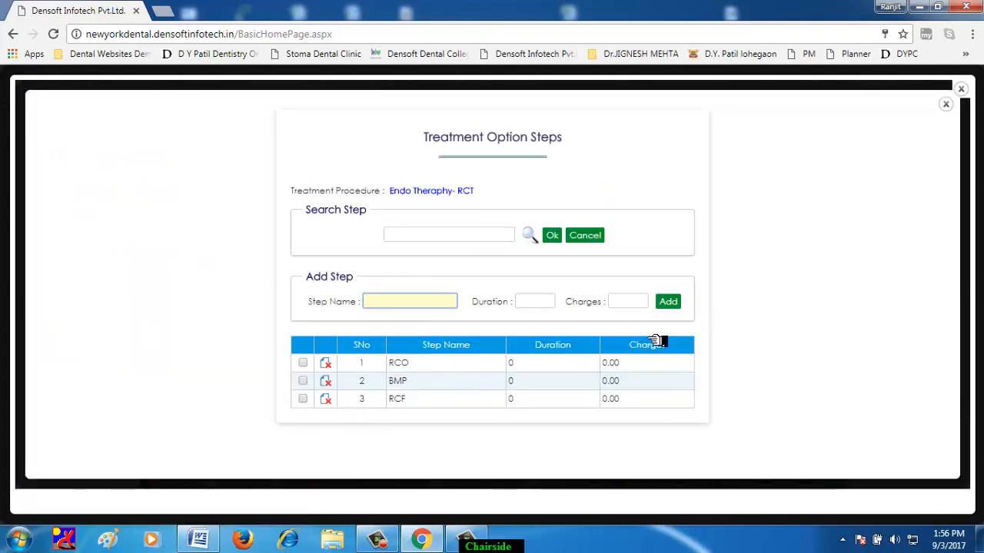
{"action": "left_click", "coordinate": [590, 238]}
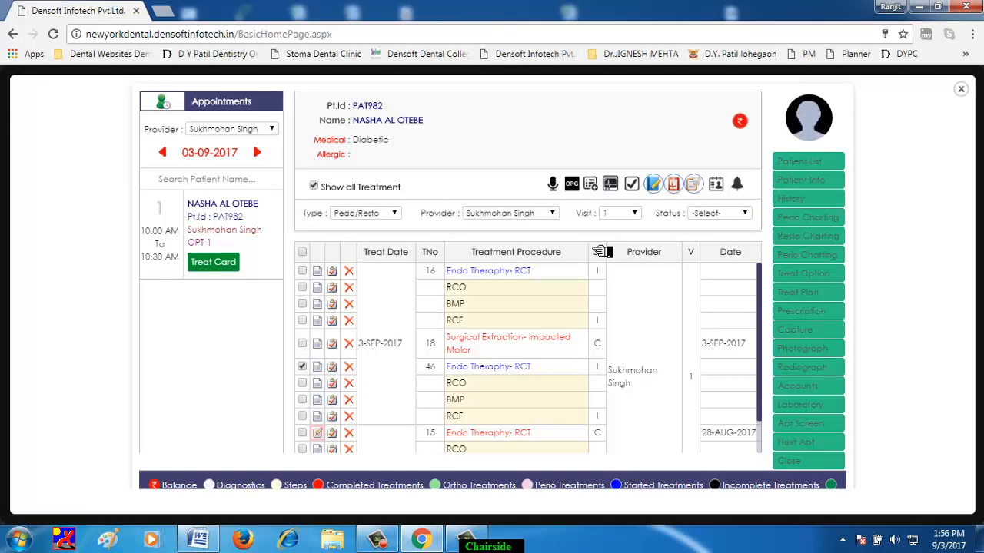
{"action": "left_click", "coordinate": [302, 366]}
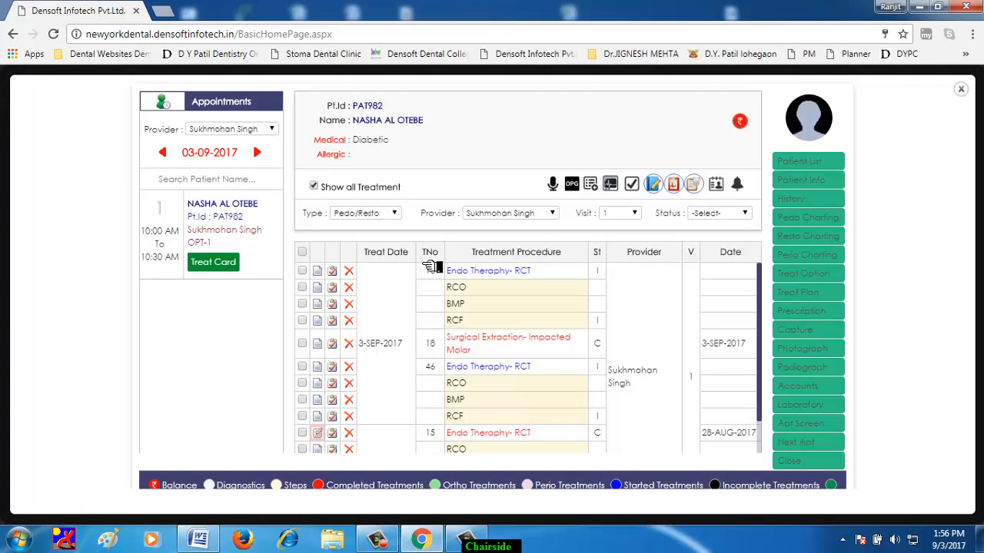
Step: Add a Limited consultation to the treatment card through Diagnostics
{"action": "left_click", "coordinate": [610, 186]}
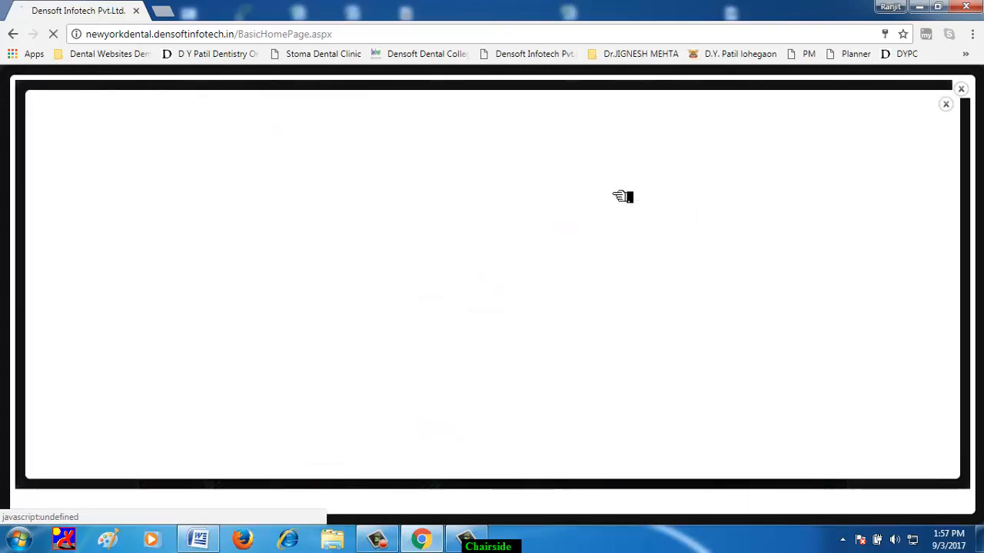
{"action": "scroll", "coordinate": [622, 196], "scroll_direction": "down", "scroll_amount": 1}
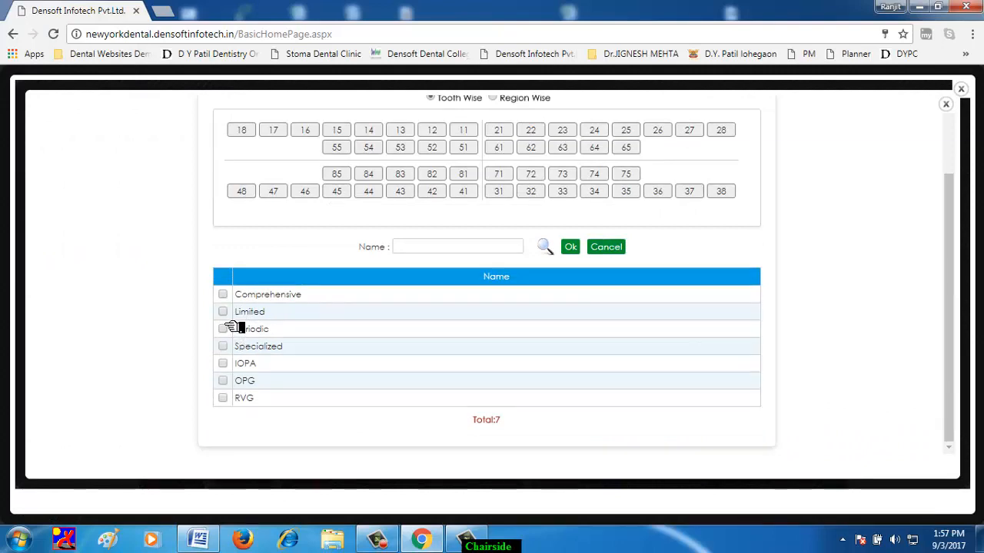
{"action": "left_click", "coordinate": [273, 312]}
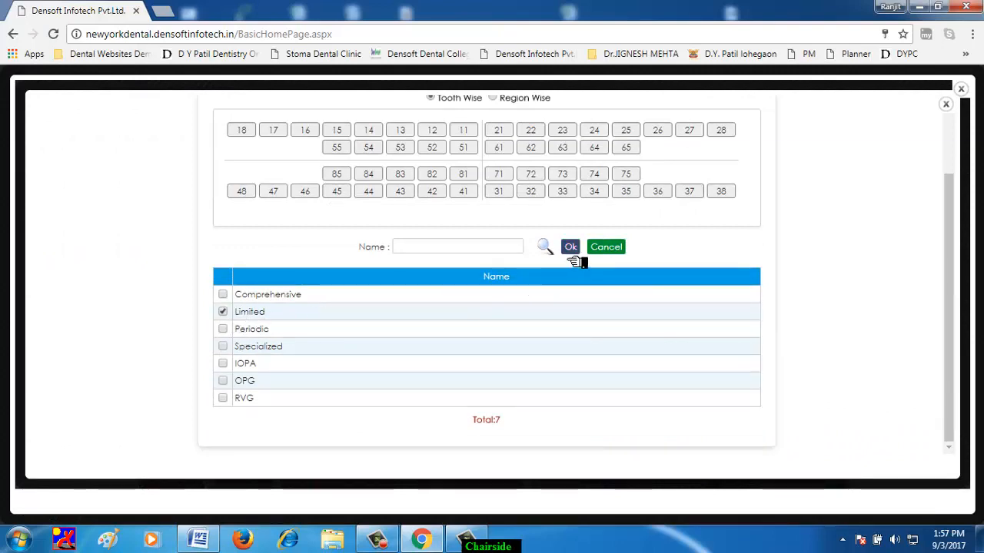
{"action": "left_click", "coordinate": [572, 254]}
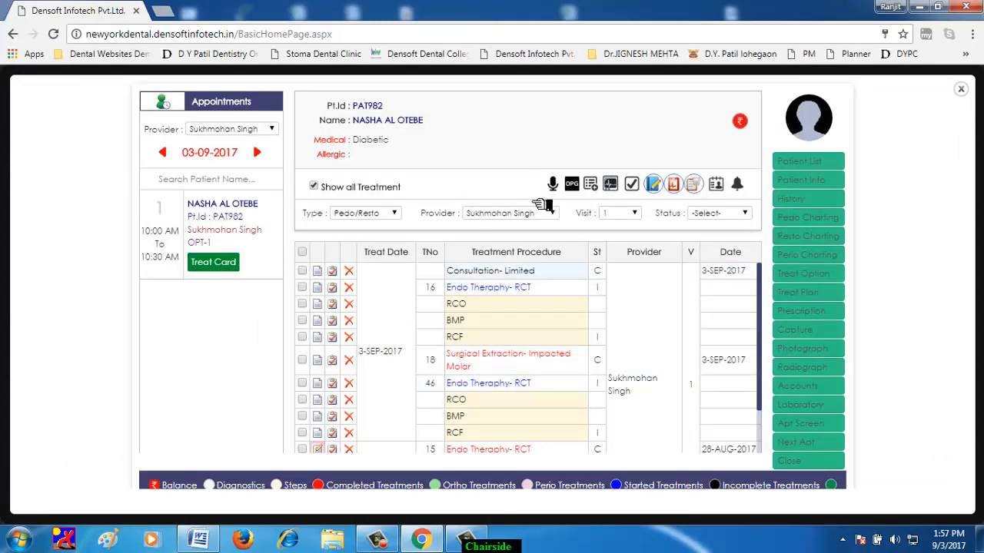
Step: Add an RVG X-ray for tooth 26 through Diagnostics
{"action": "left_click", "coordinate": [597, 186]}
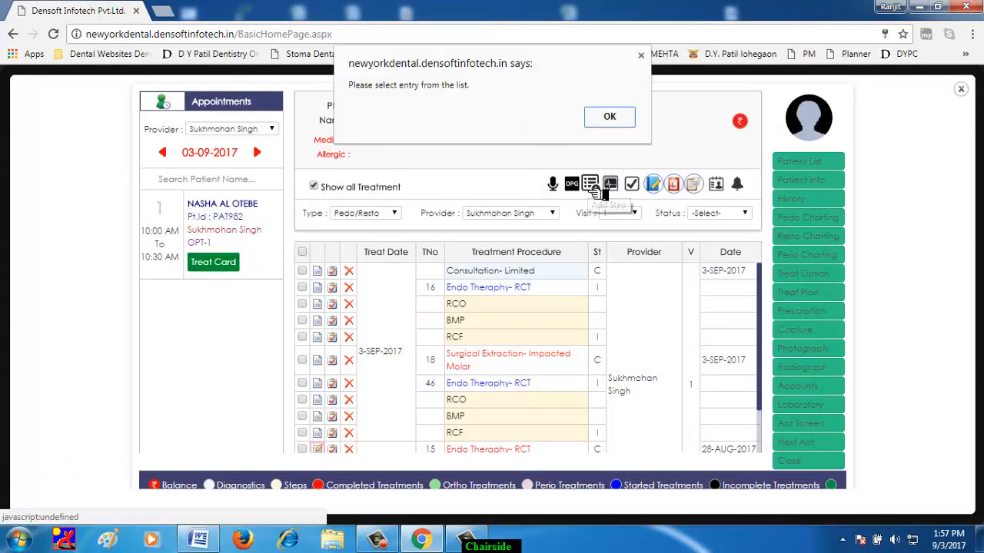
{"action": "left_click", "coordinate": [605, 115]}
{"action": "left_click", "coordinate": [630, 187]}
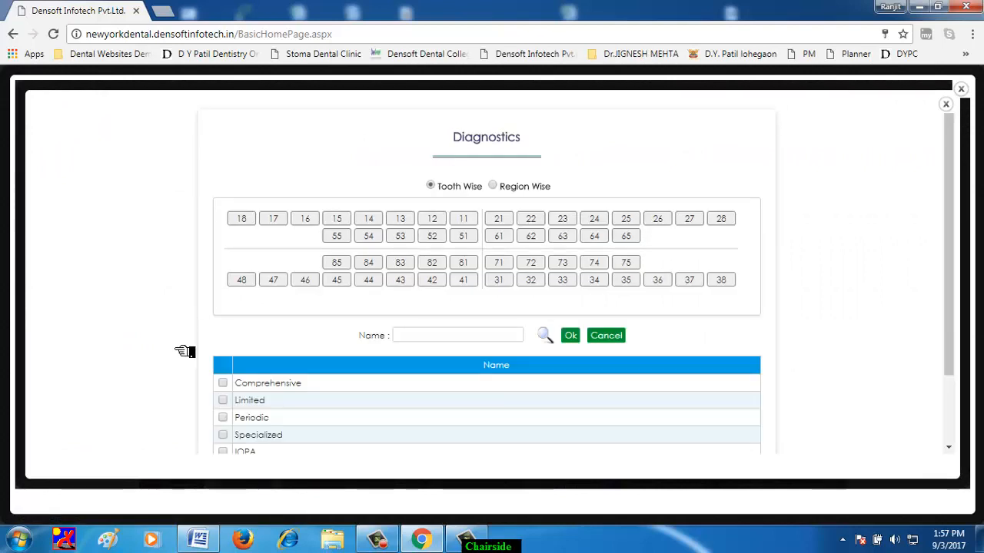
{"action": "scroll", "coordinate": [231, 412], "scroll_direction": "down", "scroll_amount": 2}
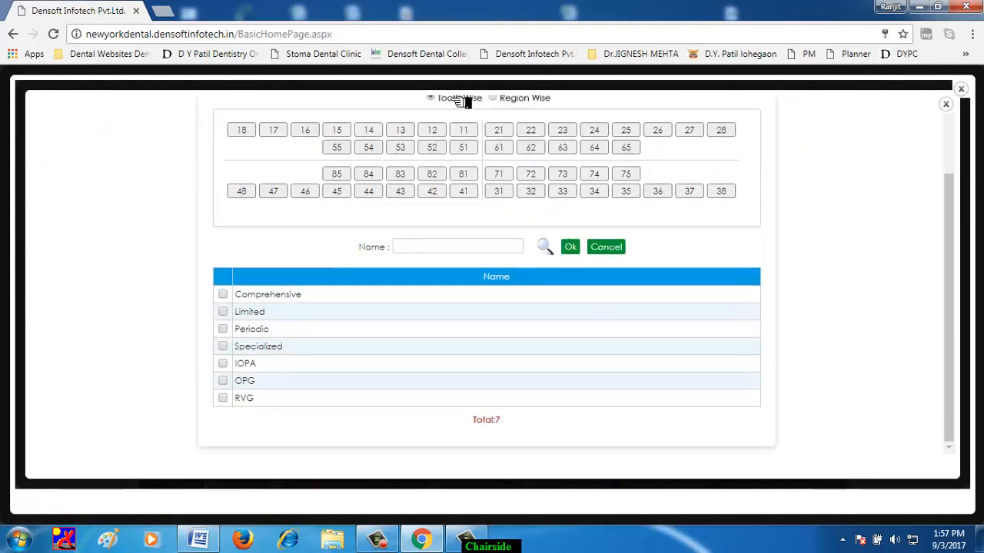
{"action": "left_click", "coordinate": [434, 132]}
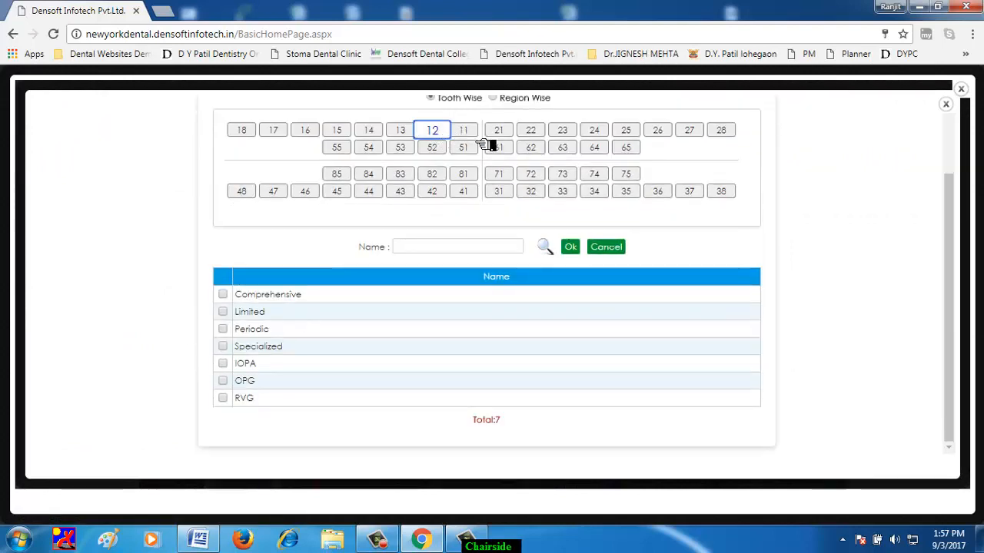
{"action": "left_click", "coordinate": [657, 131]}
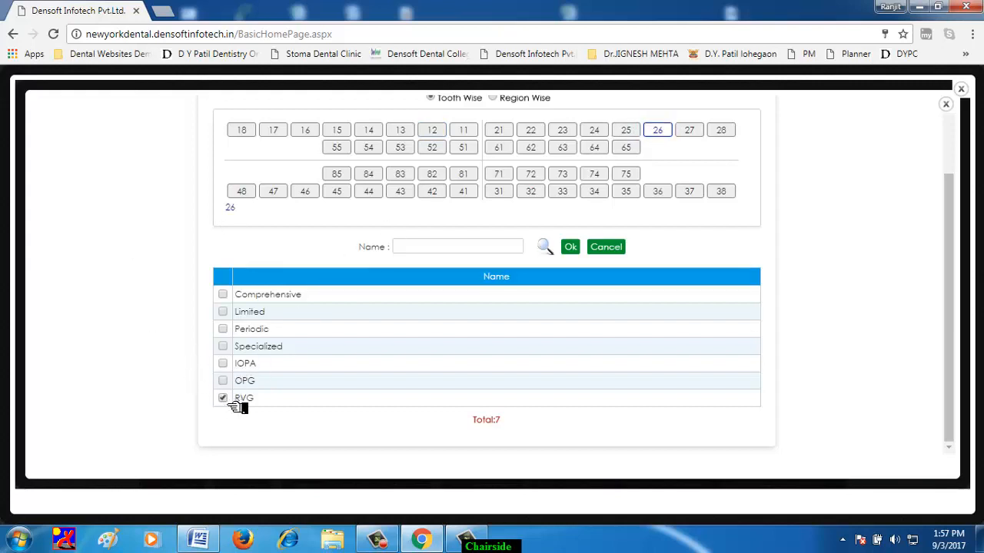
{"action": "left_click", "coordinate": [572, 248]}
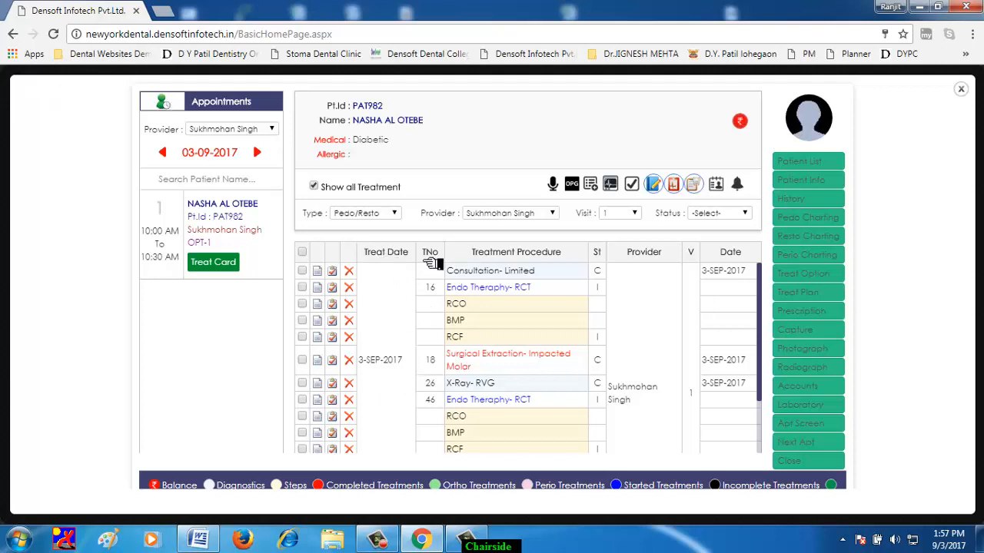
Step: Review the treatment card's tooth numbers, procedures, steps, statuses and dates through to the August entries
{"action": "scroll", "coordinate": [549, 367], "scroll_direction": "down", "scroll_amount": 2}
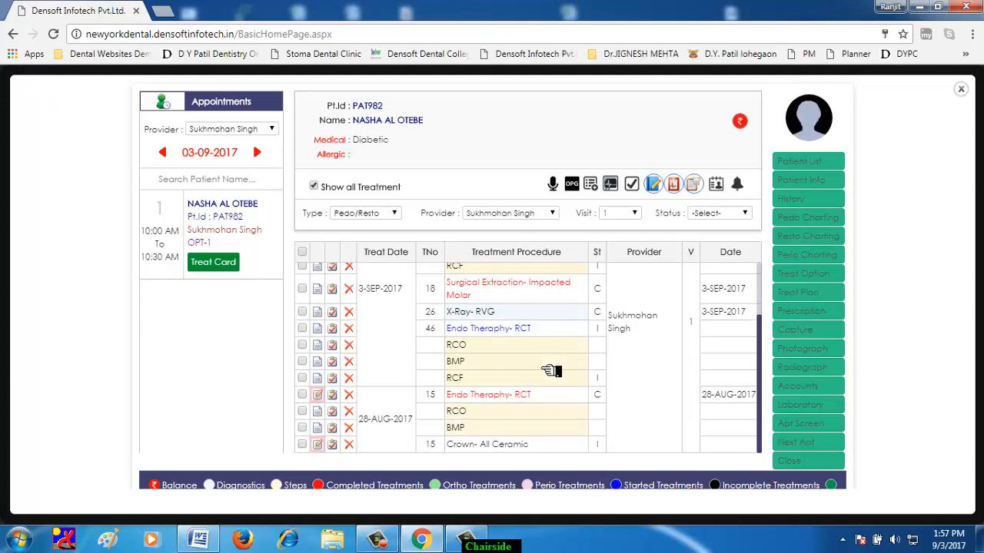
{"action": "scroll", "coordinate": [553, 371], "scroll_direction": "up", "scroll_amount": 2}
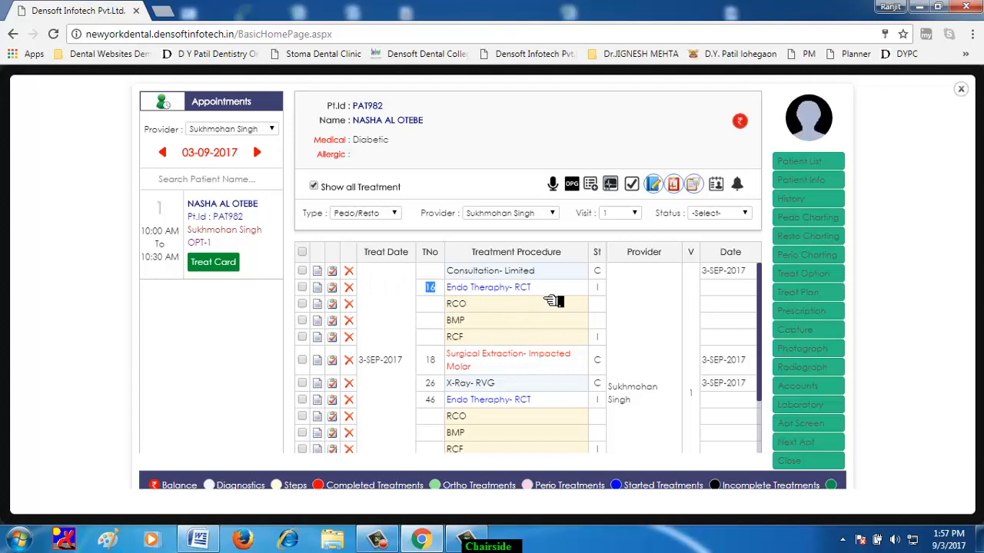
{"action": "left_click_drag", "start_coordinate": [532, 292], "coordinate": [447, 319]}
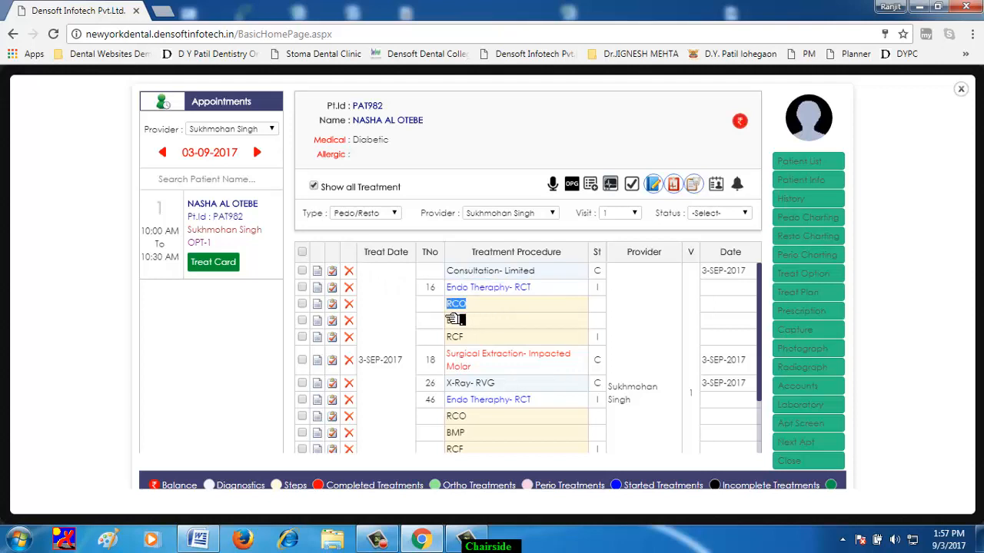
{"action": "left_click", "coordinate": [607, 286]}
{"action": "left_click_drag", "start_coordinate": [759, 283], "coordinate": [702, 283]}
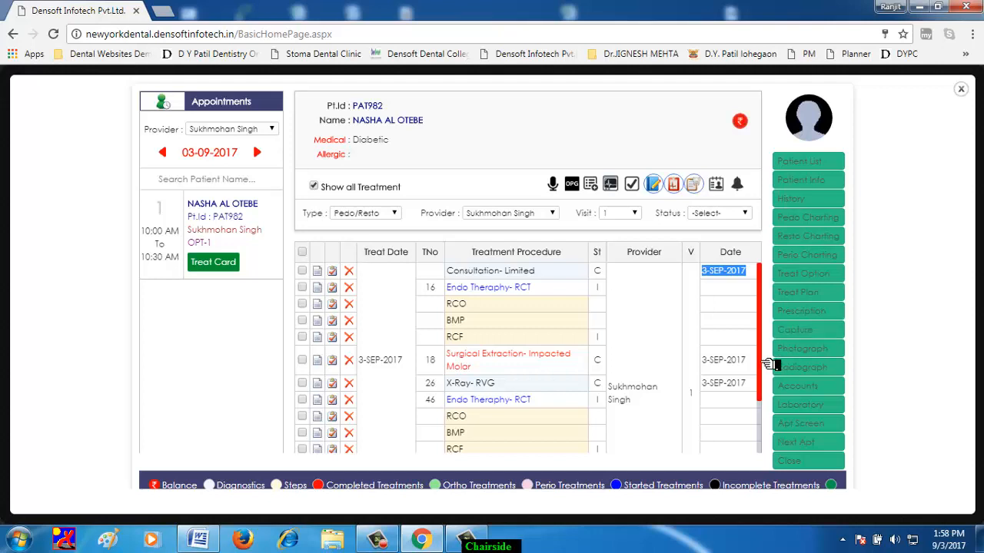
{"action": "left_click_drag", "start_coordinate": [768, 366], "coordinate": [768, 421]}
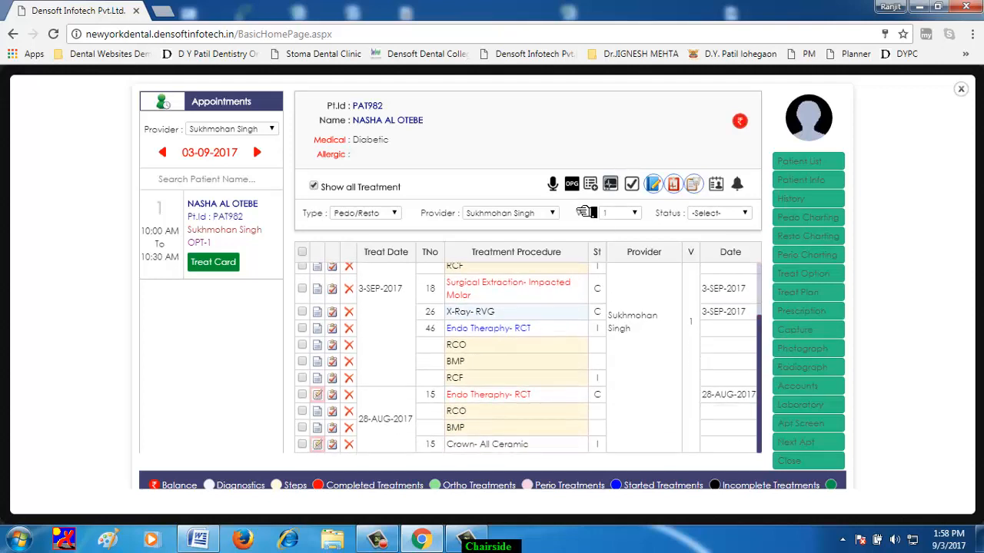
Step: Open the patient's prescription form and set the medicine category to Antibiotics
{"action": "left_click", "coordinate": [803, 318]}
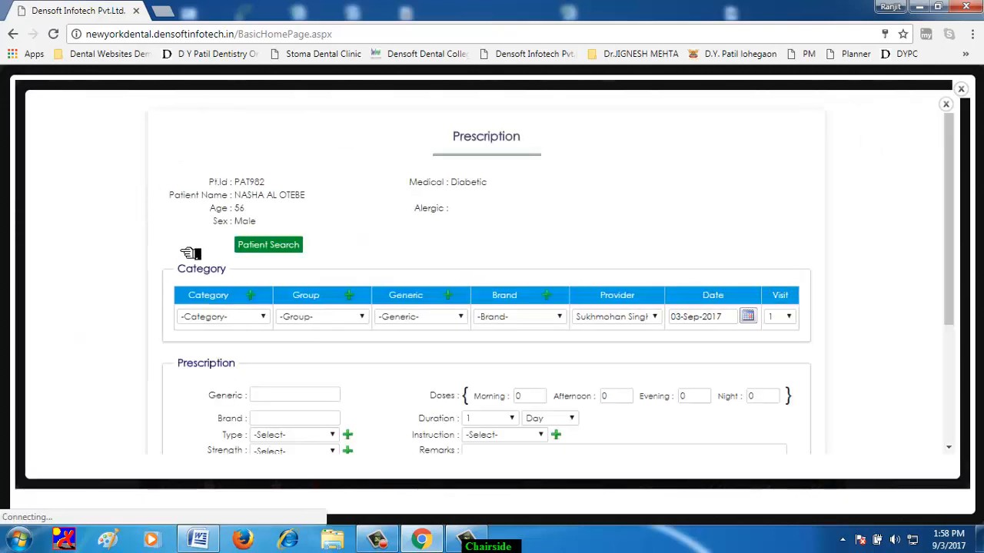
{"action": "left_click", "coordinate": [260, 318]}
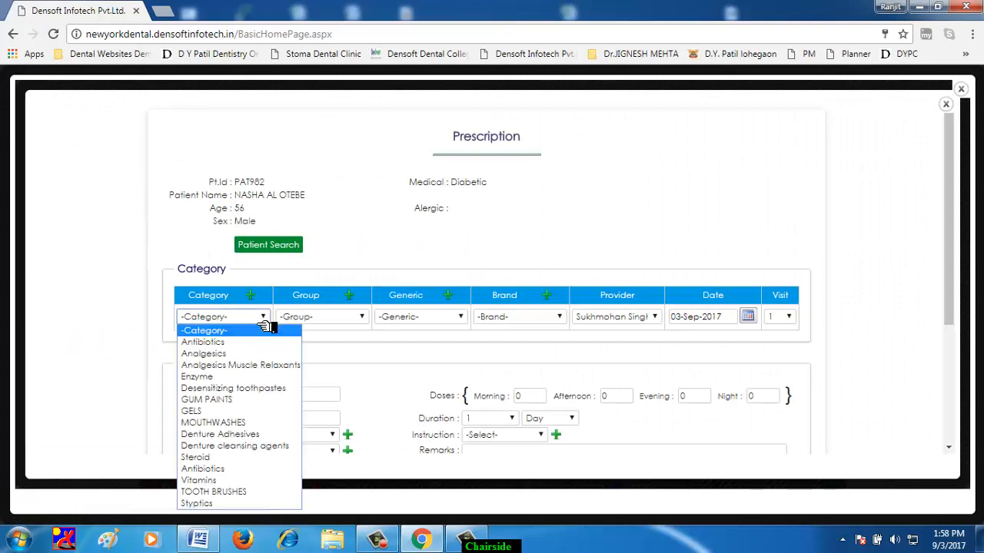
{"action": "left_click", "coordinate": [240, 342]}
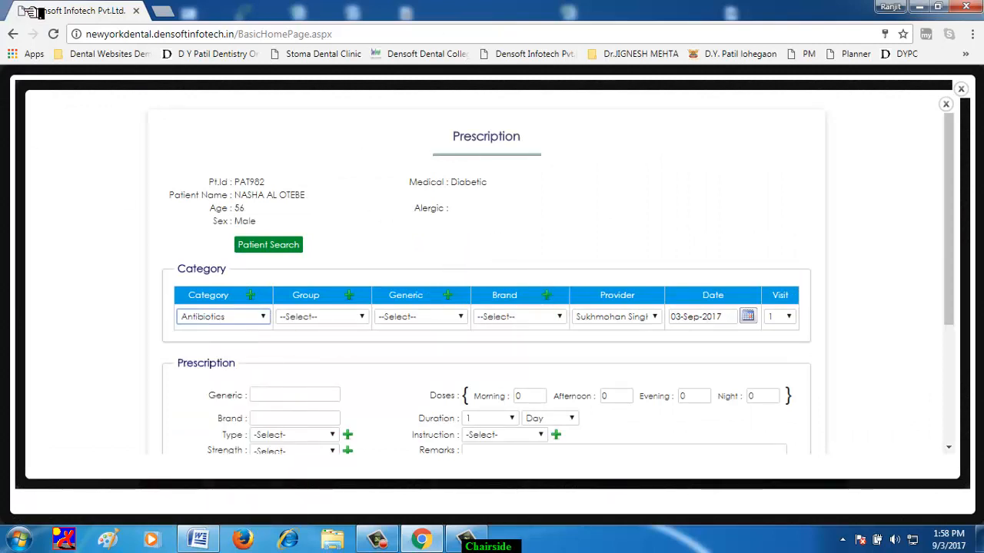
Step: Check the available antibiotic brands and add navamox as a new brand
{"action": "left_click", "coordinate": [559, 316]}
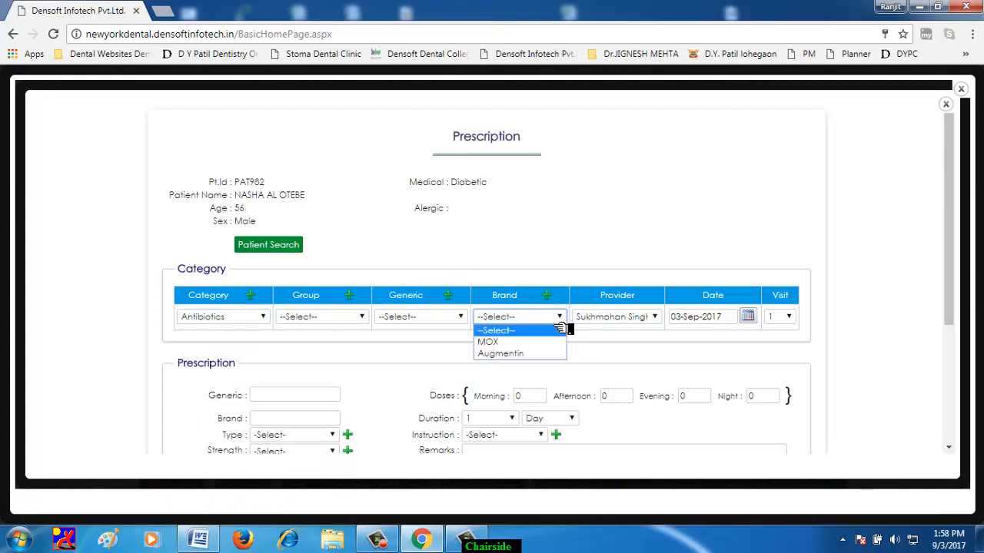
{"action": "left_click", "coordinate": [559, 317]}
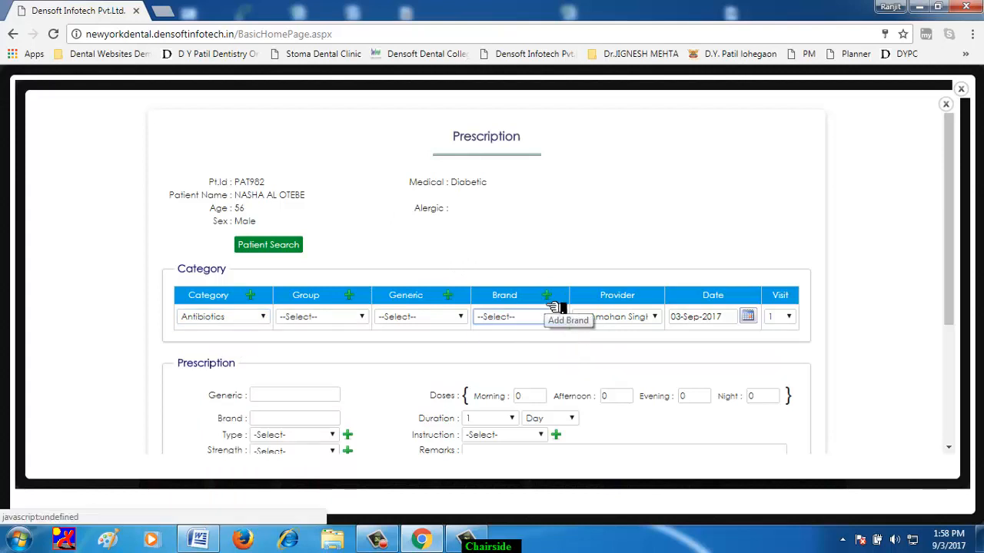
{"action": "left_click", "coordinate": [548, 301]}
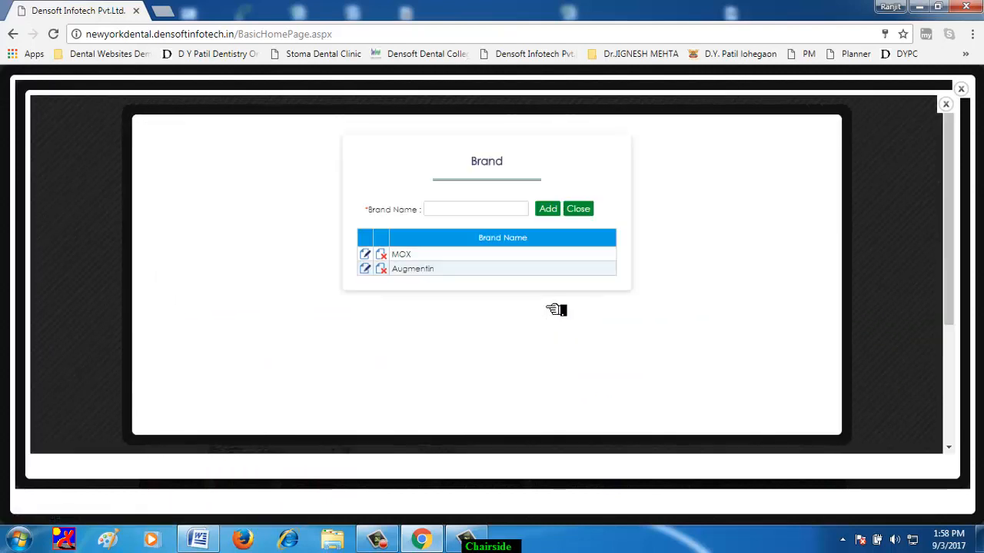
{"action": "left_click", "coordinate": [459, 206]}
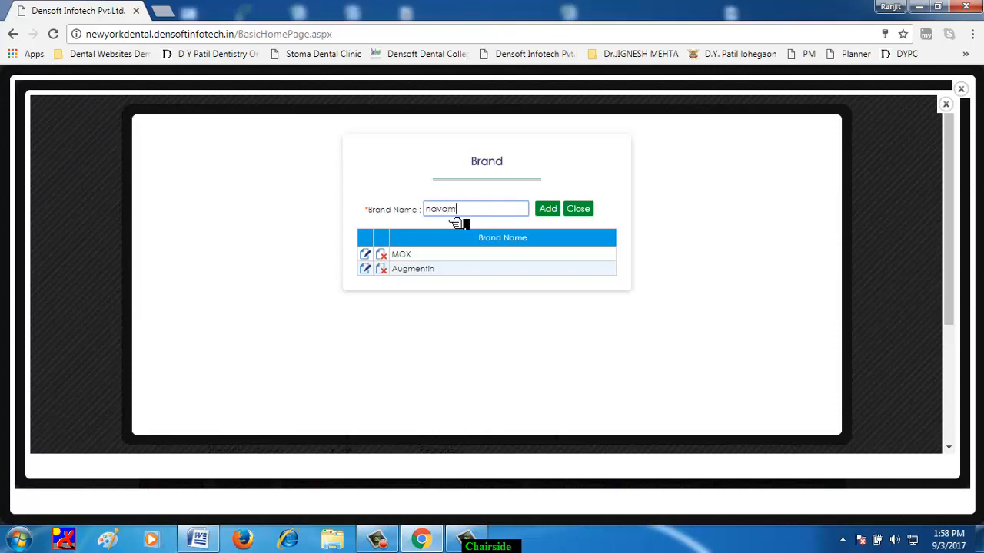
{"action": "left_click", "coordinate": [549, 216]}
{"action": "left_click", "coordinate": [582, 212]}
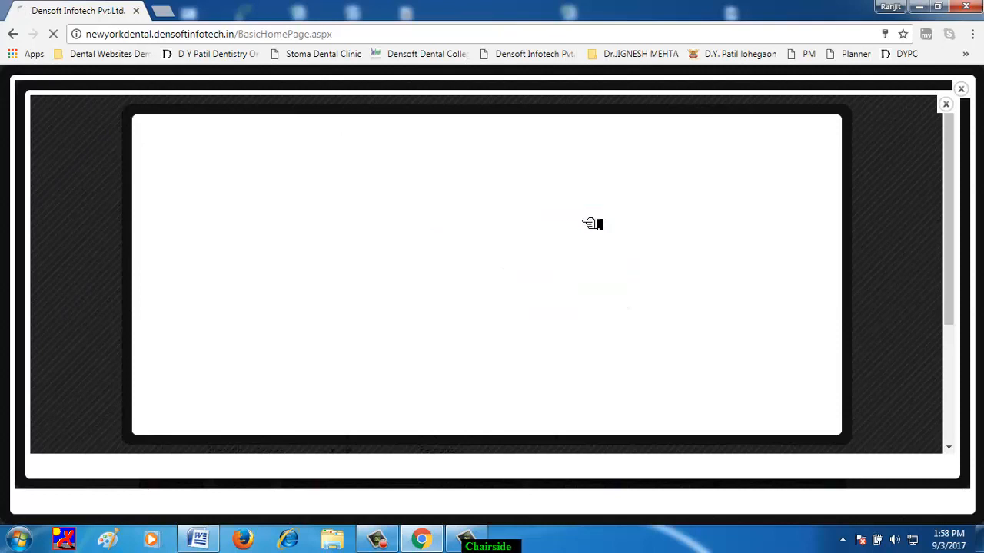
Step: Choose the navamox brand for the prescription, with type Capsule and strength 625 mg
{"action": "left_click", "coordinate": [558, 317]}
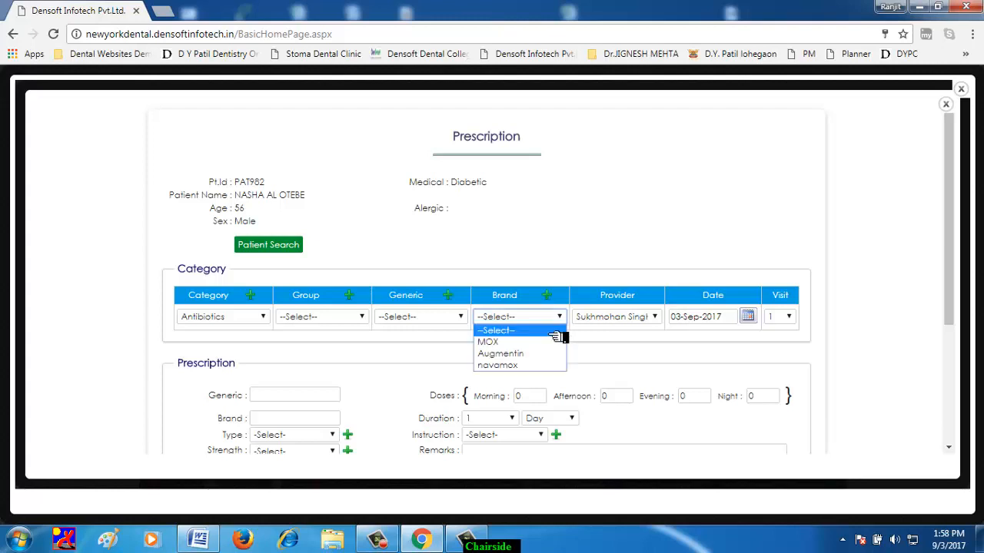
{"action": "left_click", "coordinate": [531, 366]}
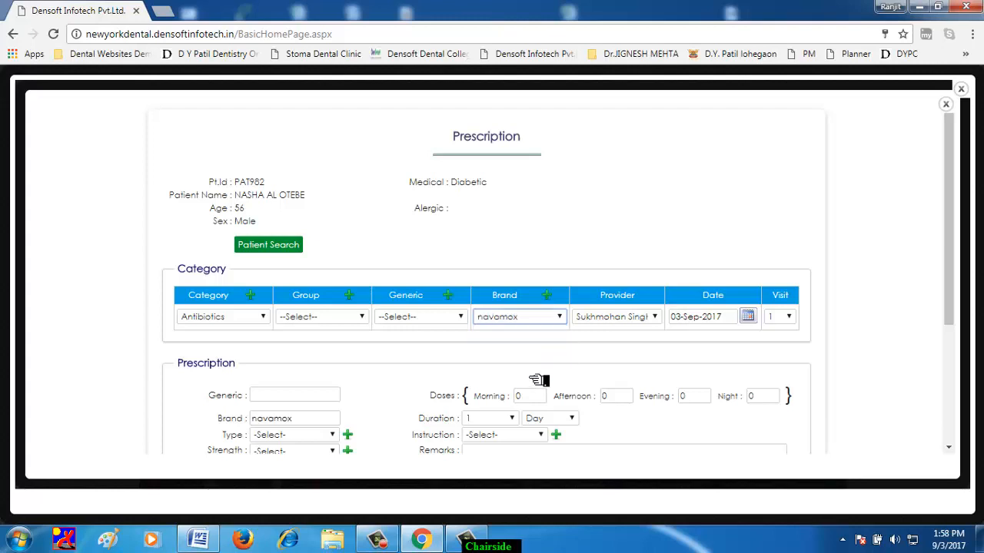
{"action": "left_click", "coordinate": [322, 435]}
{"action": "left_click", "coordinate": [329, 470]}
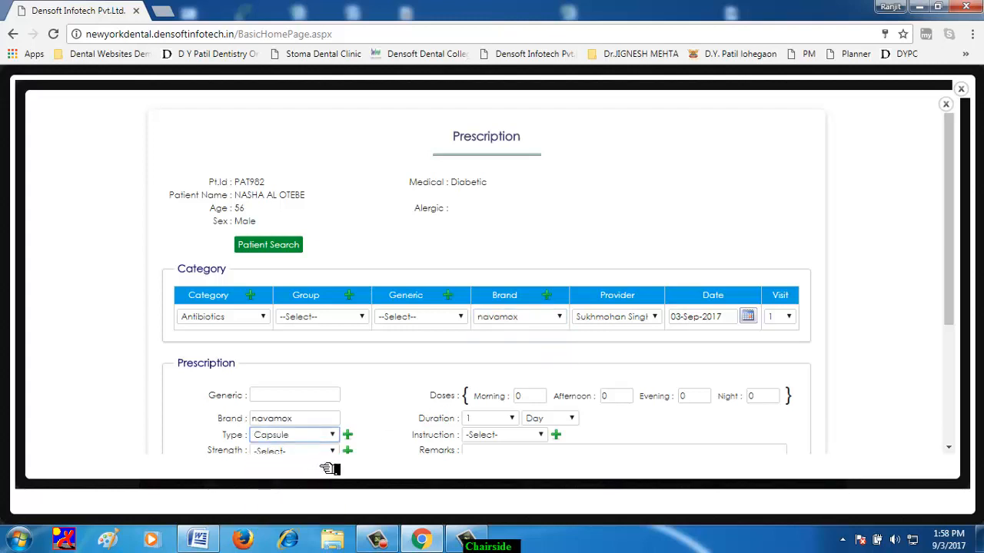
{"action": "left_click", "coordinate": [330, 454]}
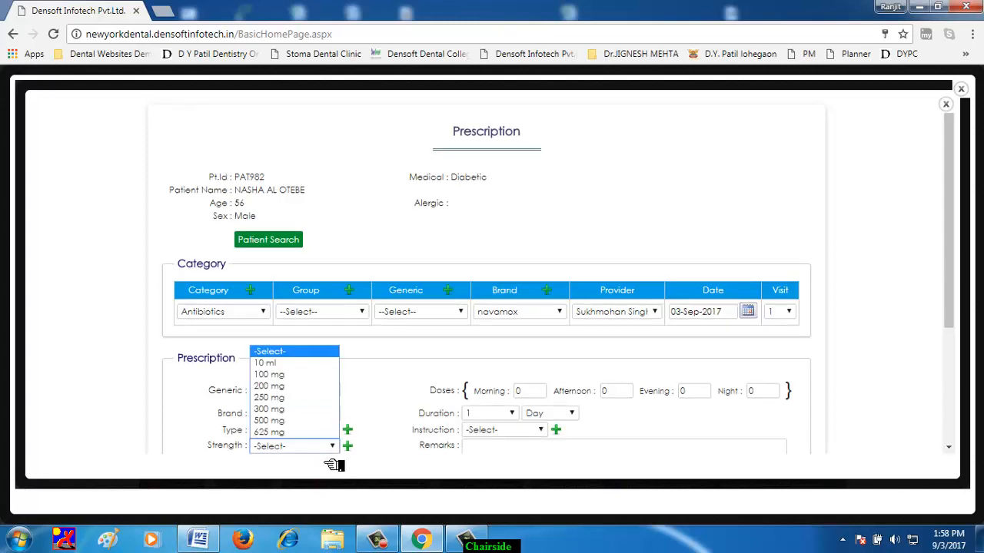
{"action": "left_click", "coordinate": [327, 432]}
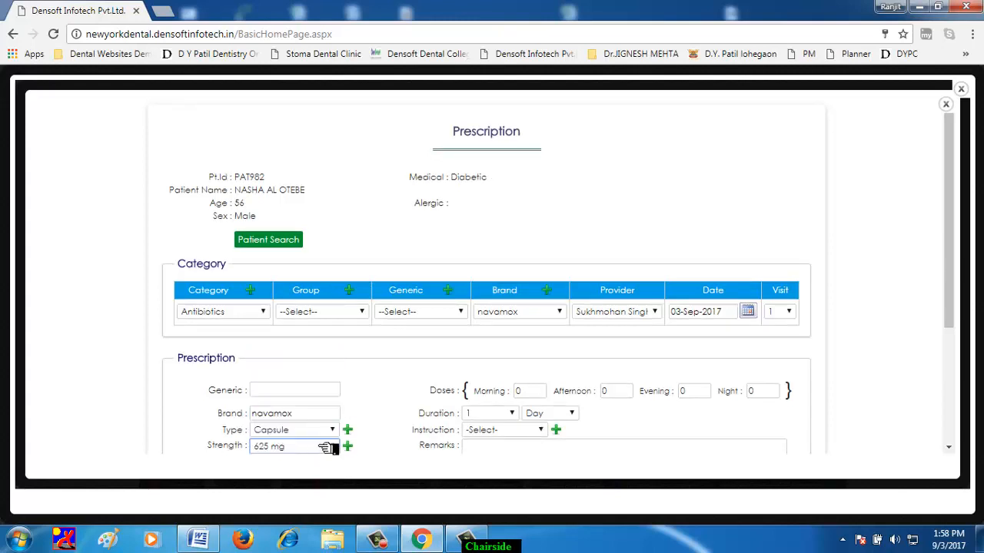
Step: Set the navamox doses to 1 in the morning and 1 at night
{"action": "left_click", "coordinate": [530, 392]}
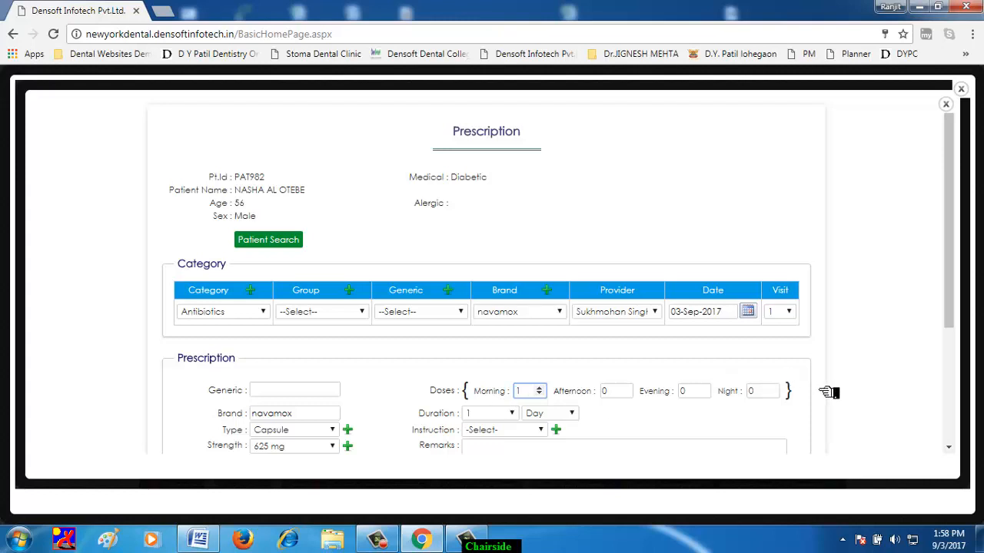
{"action": "left_click", "coordinate": [764, 392]}
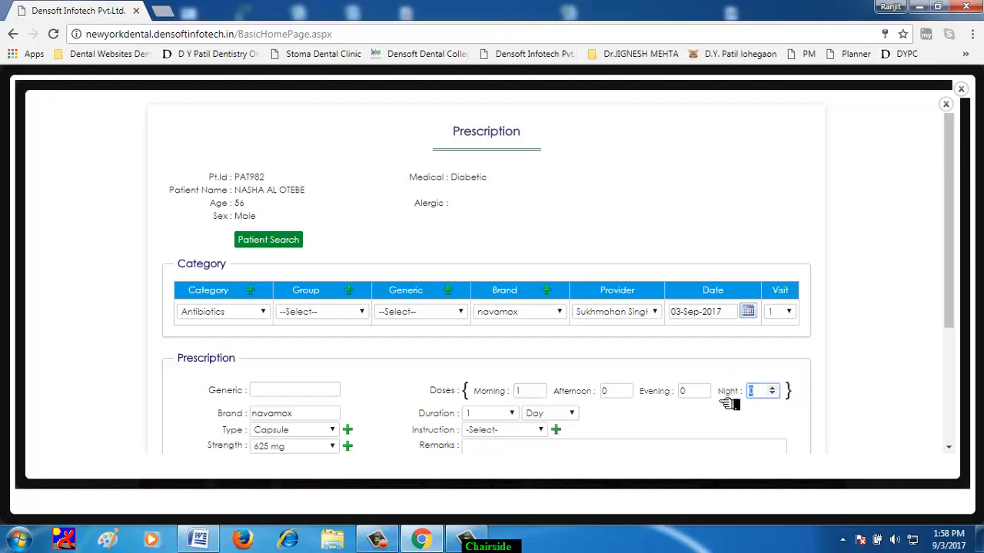
{"action": "type", "text": "1"}
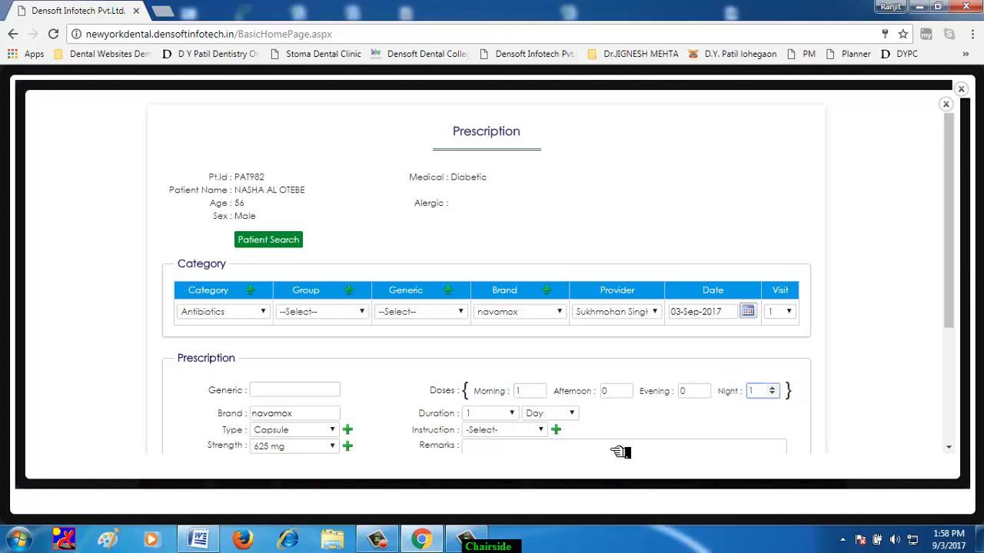
Step: Set the prescription duration to 3 days with the instruction After meals
{"action": "left_click", "coordinate": [500, 416]}
{"action": "left_click", "coordinate": [490, 462]}
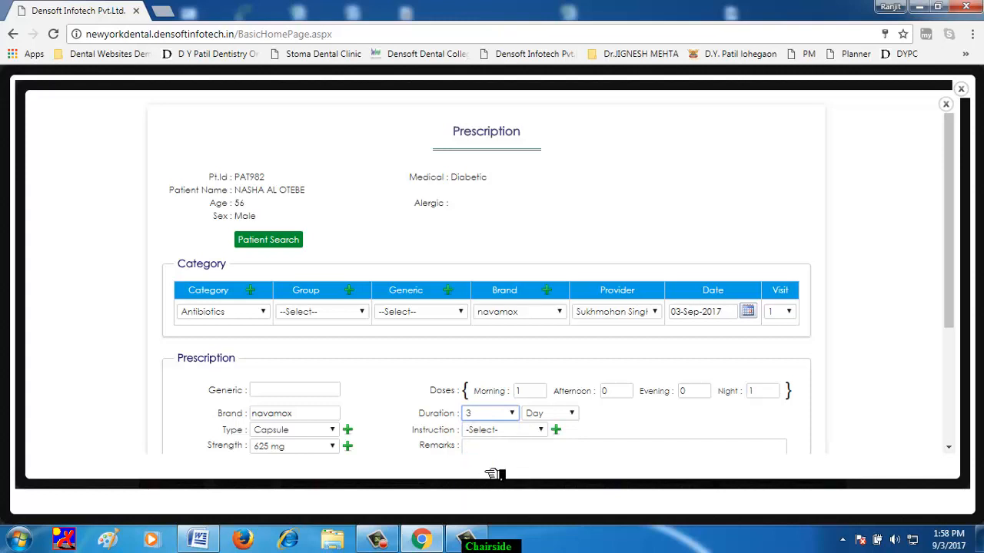
{"action": "left_click", "coordinate": [578, 421]}
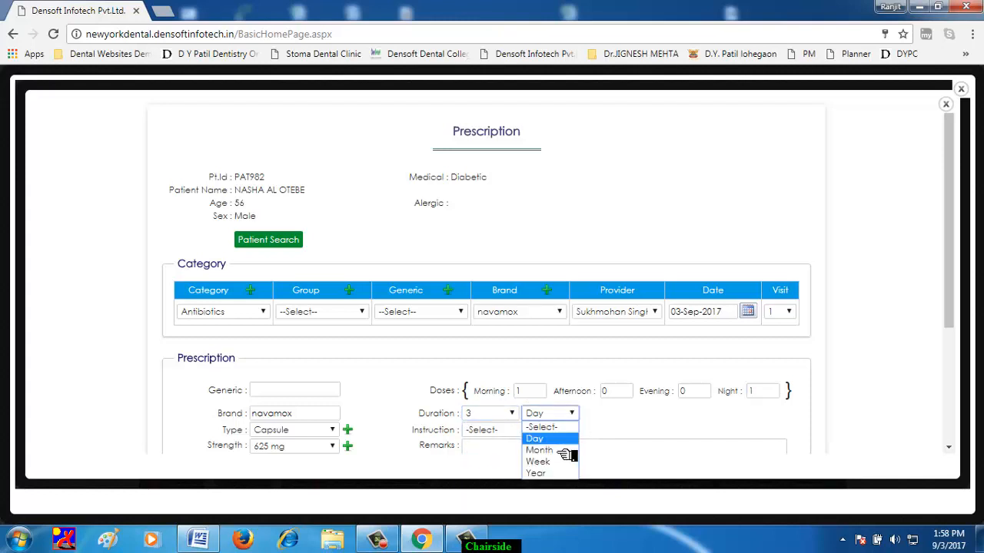
{"action": "left_click", "coordinate": [573, 438]}
{"action": "left_click", "coordinate": [534, 432]}
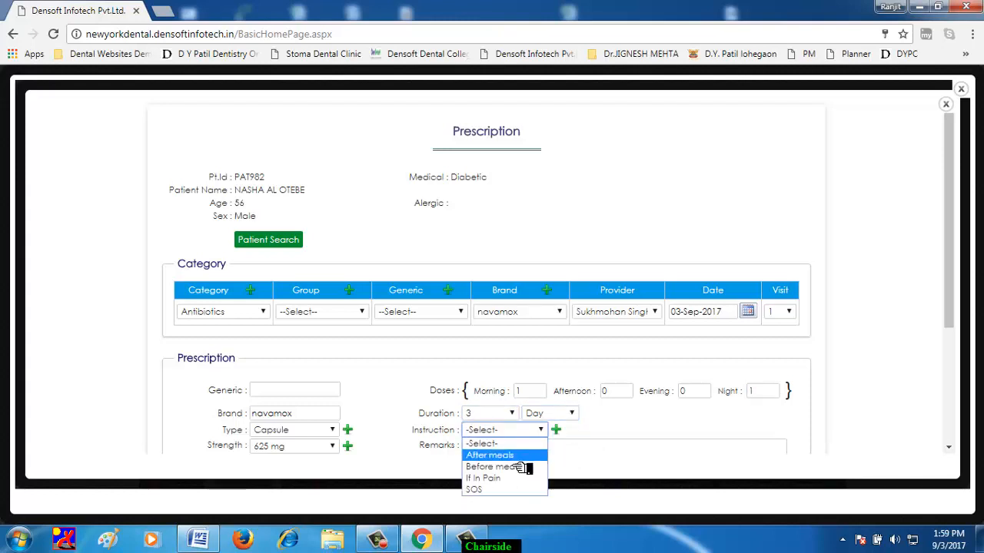
{"action": "left_click", "coordinate": [524, 456]}
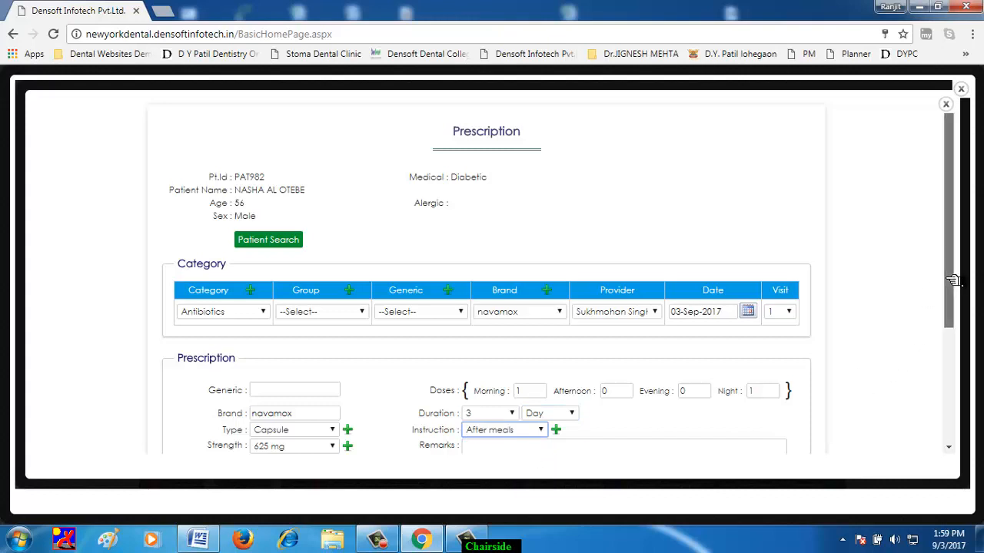
Step: Examine the type, strength and instruction choices and the list for adding medicine types, leaving the prescription entries as they are
{"action": "left_click_drag", "start_coordinate": [951, 278], "coordinate": [955, 365]}
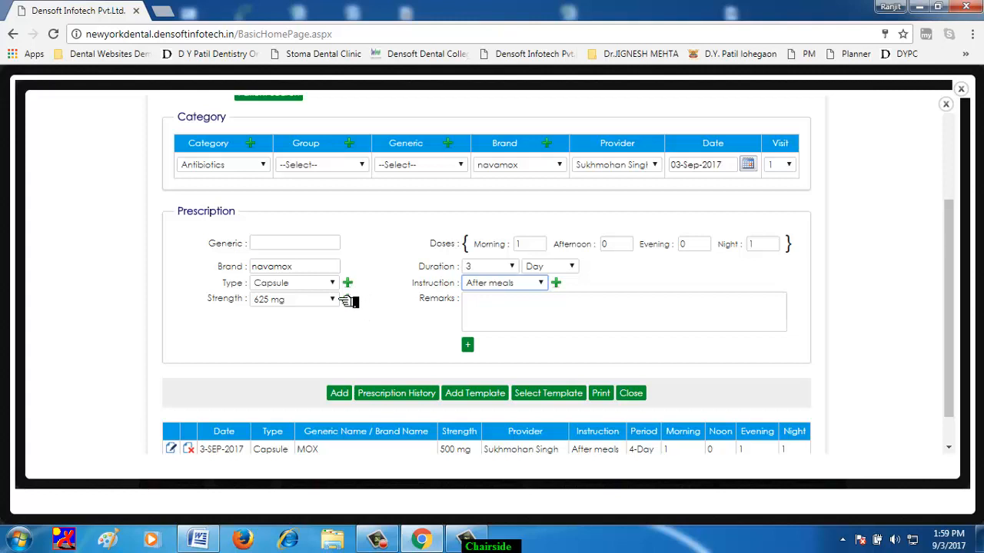
{"action": "left_click", "coordinate": [307, 288]}
{"action": "left_click", "coordinate": [307, 290]}
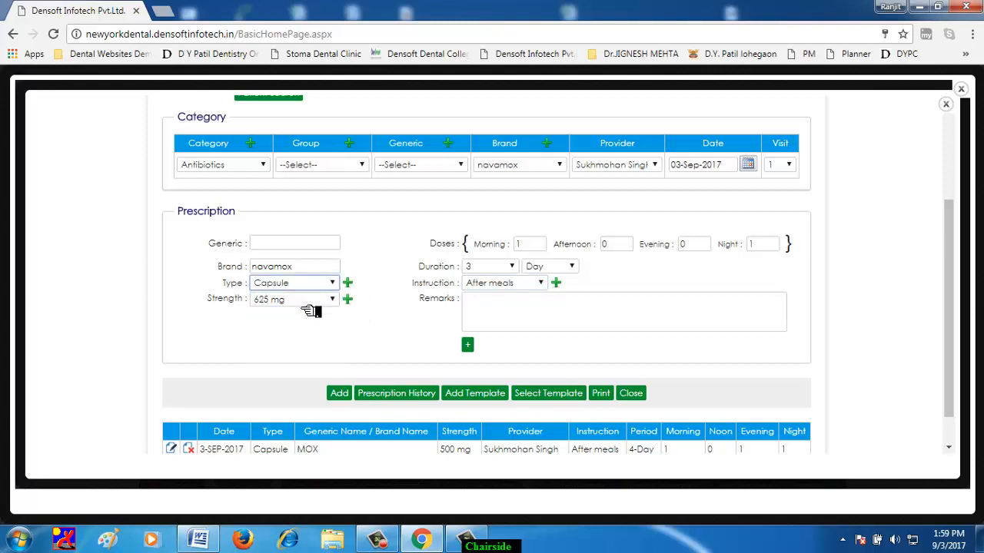
{"action": "left_click", "coordinate": [309, 301]}
{"action": "left_click", "coordinate": [310, 302]}
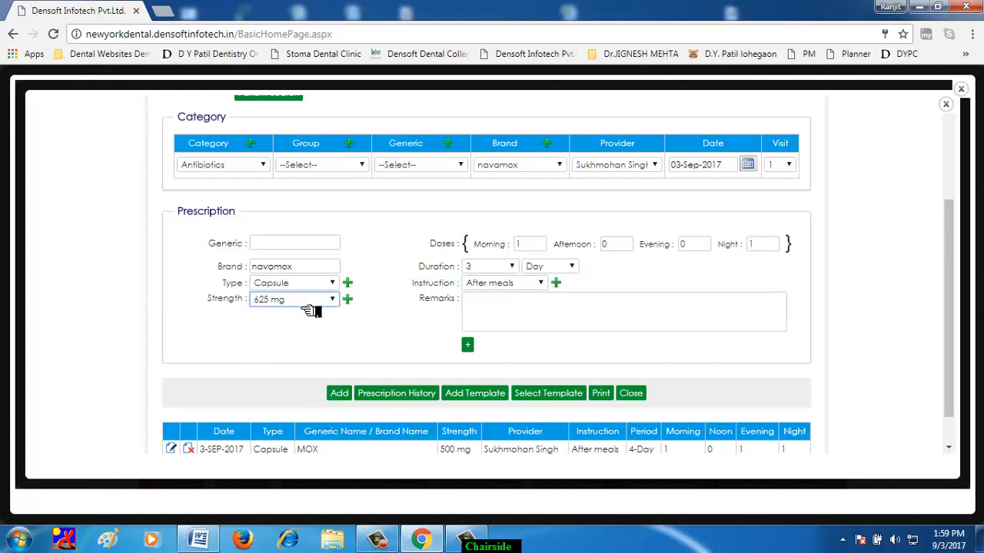
{"action": "left_click", "coordinate": [528, 287]}
{"action": "left_click", "coordinate": [522, 315]}
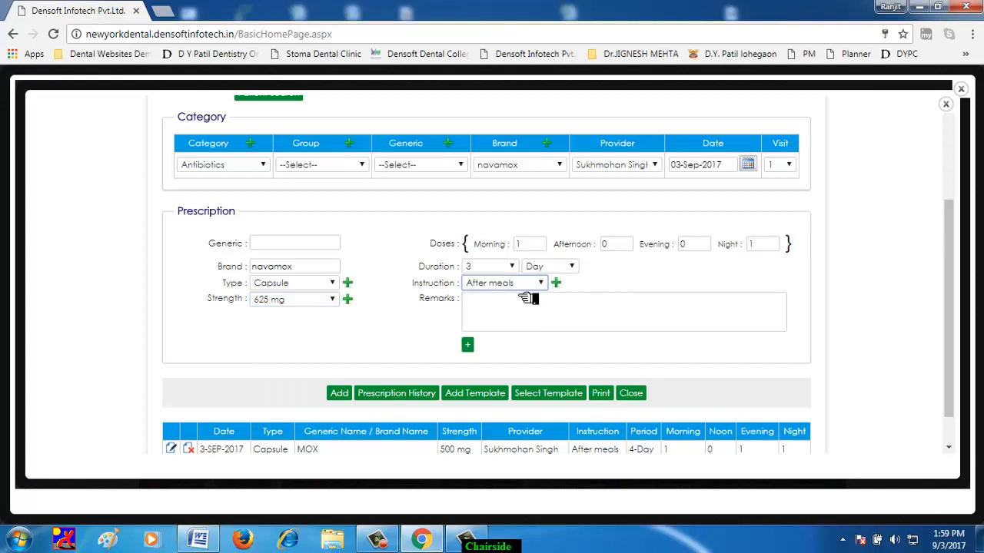
{"action": "left_click", "coordinate": [347, 284]}
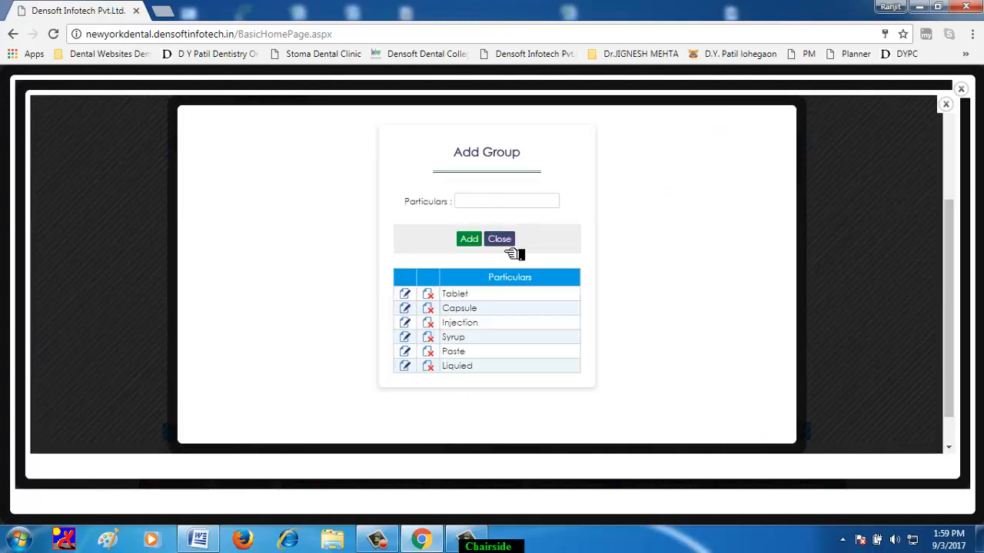
{"action": "left_click", "coordinate": [500, 239]}
{"action": "left_click", "coordinate": [335, 303]}
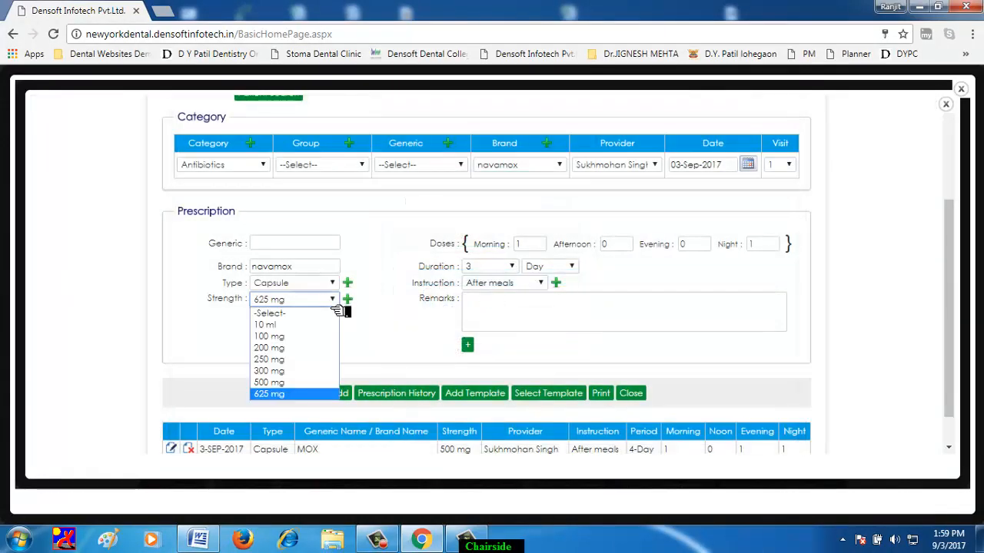
{"action": "left_click", "coordinate": [336, 305]}
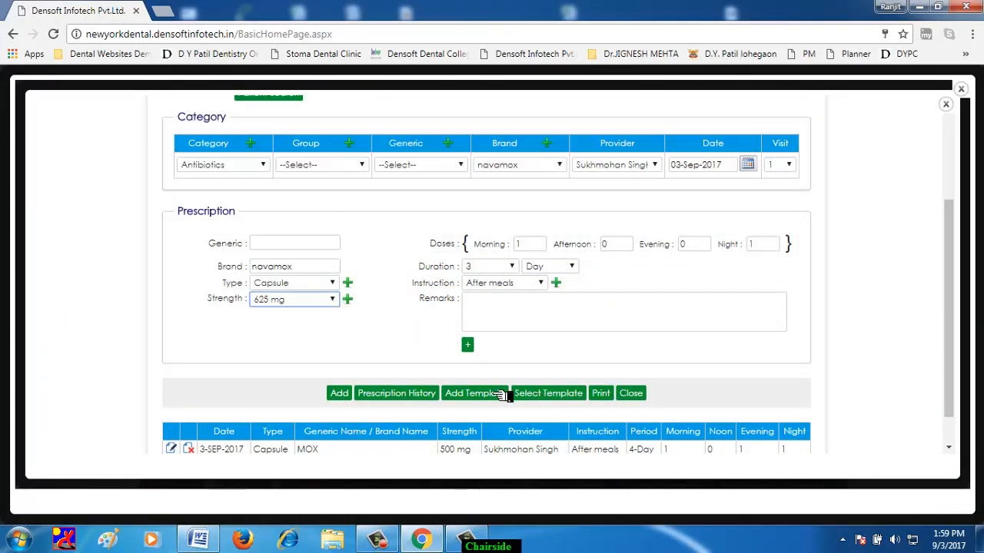
Step: Save the navamox entry to the prescription, then preview the printout and return to the treatment card
{"action": "left_click", "coordinate": [339, 393]}
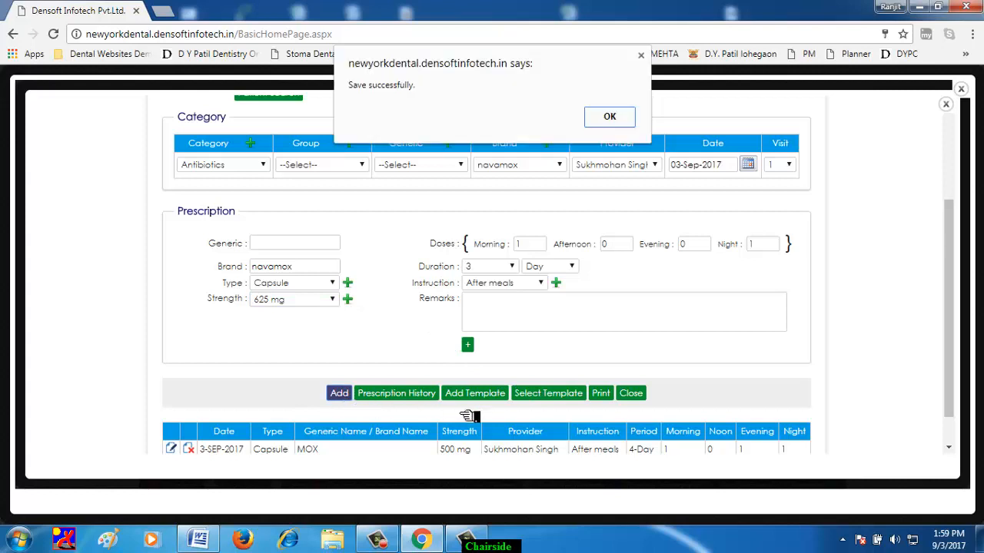
{"action": "left_click", "coordinate": [610, 119]}
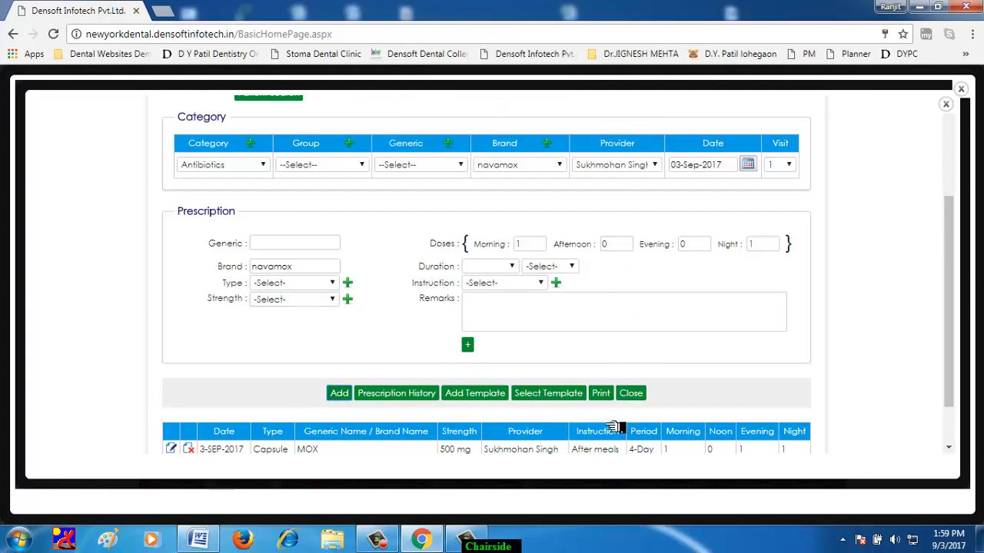
{"action": "left_click", "coordinate": [602, 395]}
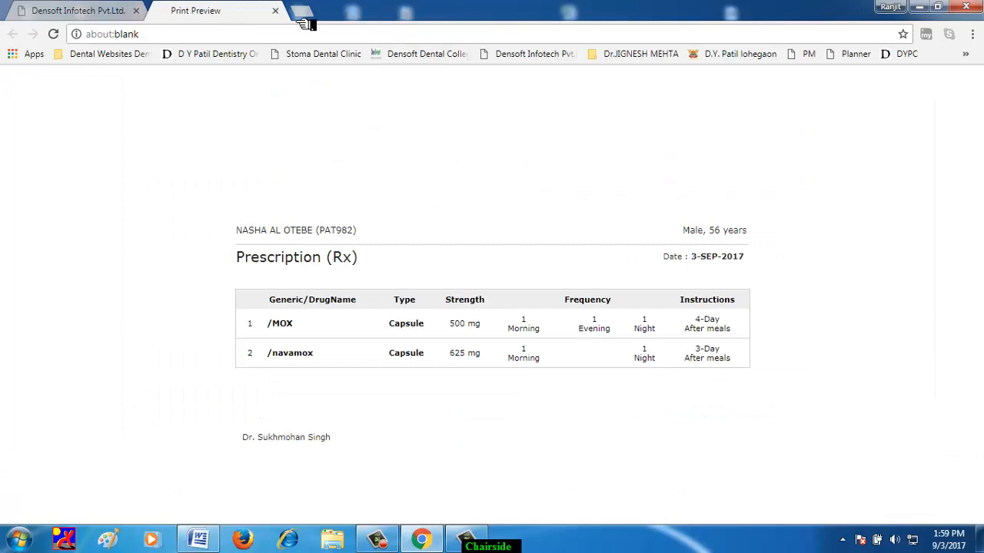
{"action": "left_click", "coordinate": [275, 11]}
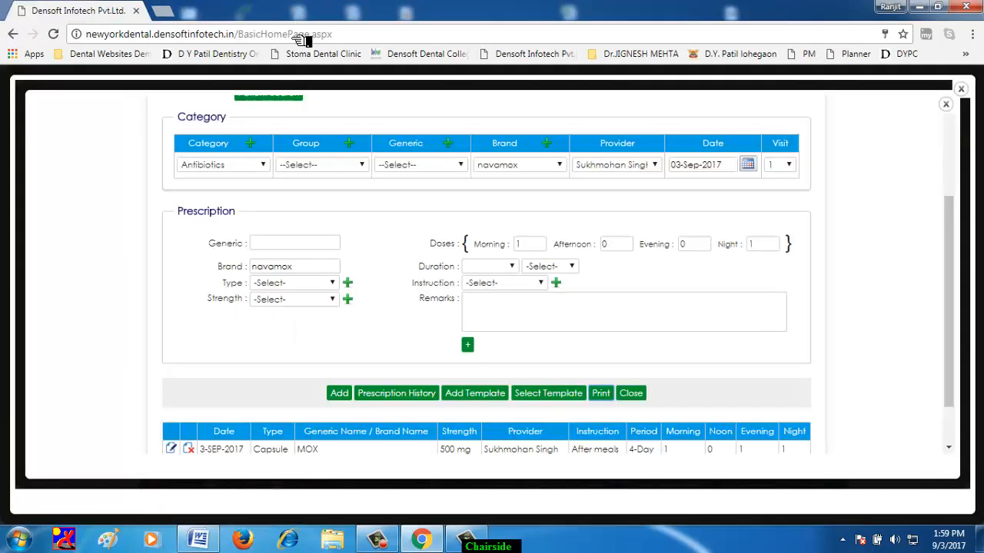
{"action": "left_click", "coordinate": [634, 397]}
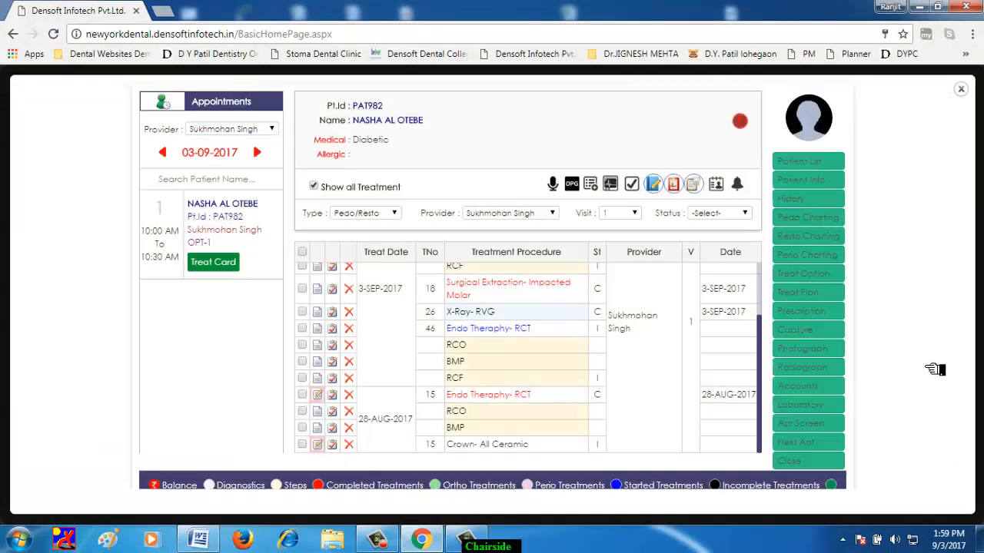
Step: Open the patient's Image Capture and view the radiograph and photograph upload options
{"action": "left_click", "coordinate": [811, 338]}
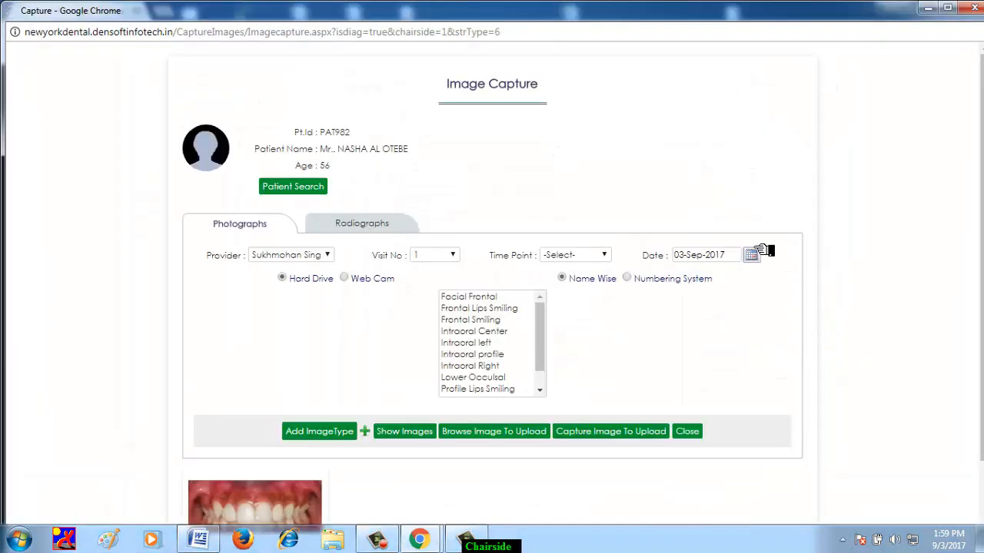
{"action": "left_click", "coordinate": [377, 223]}
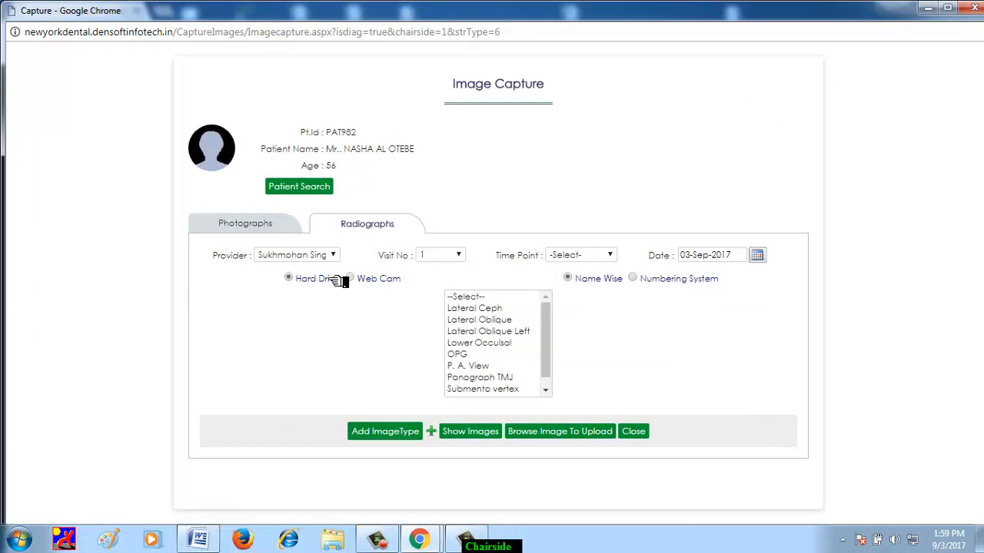
{"action": "left_click", "coordinate": [268, 227]}
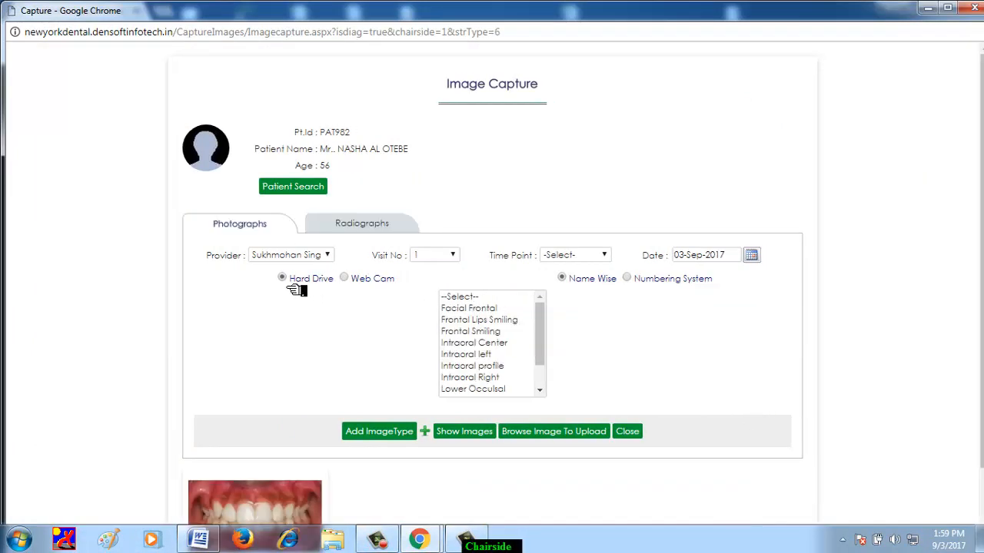
Step: Examine the Web Cam source and the tooth Numbering System layout for photographs, returning to the Name Wise list
{"action": "left_click", "coordinate": [355, 289]}
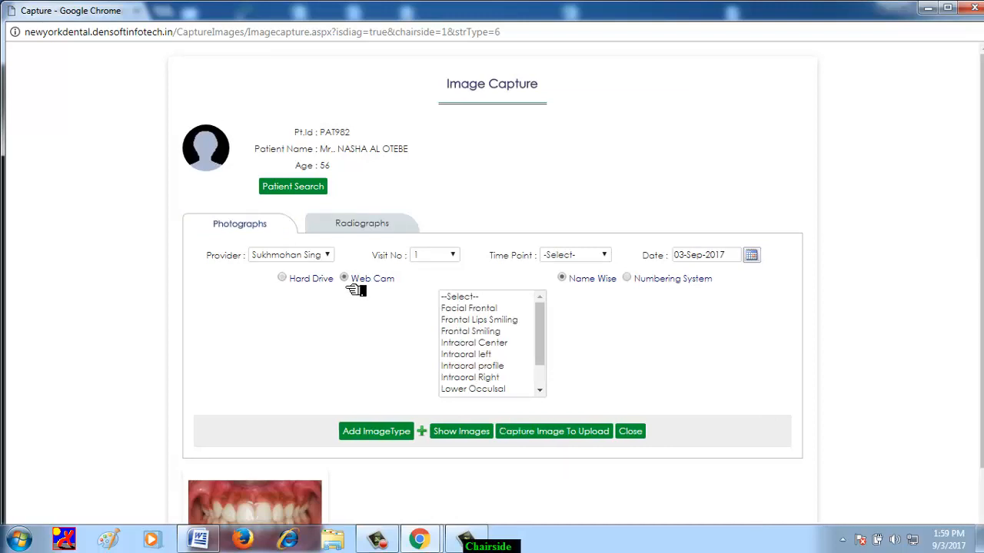
{"action": "left_click", "coordinate": [637, 288]}
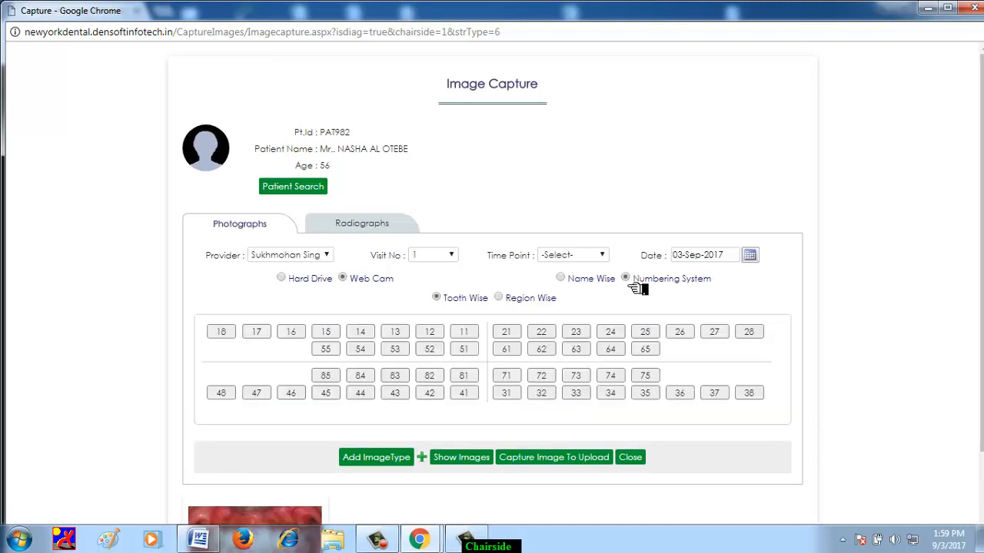
{"action": "left_click", "coordinate": [565, 289]}
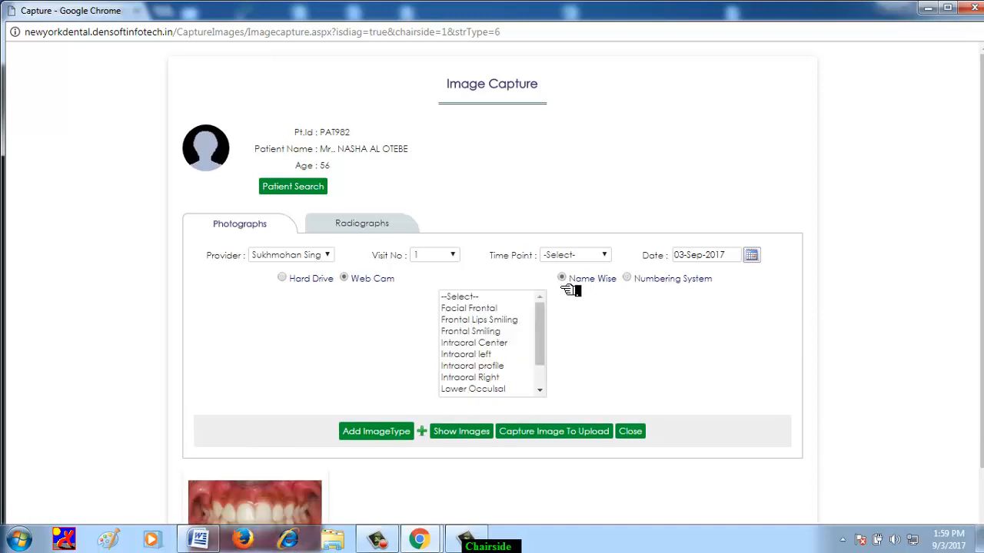
Step: Prepare a radiograph upload from the Hard Drive with image type OPG and time point Initial
{"action": "left_click", "coordinate": [381, 228]}
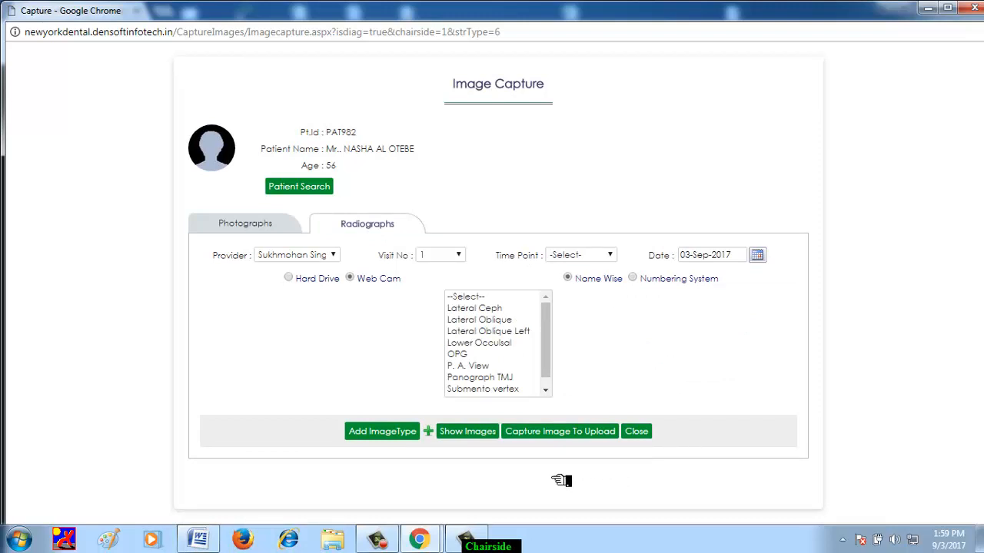
{"action": "left_click", "coordinate": [291, 284]}
{"action": "left_click", "coordinate": [459, 356]}
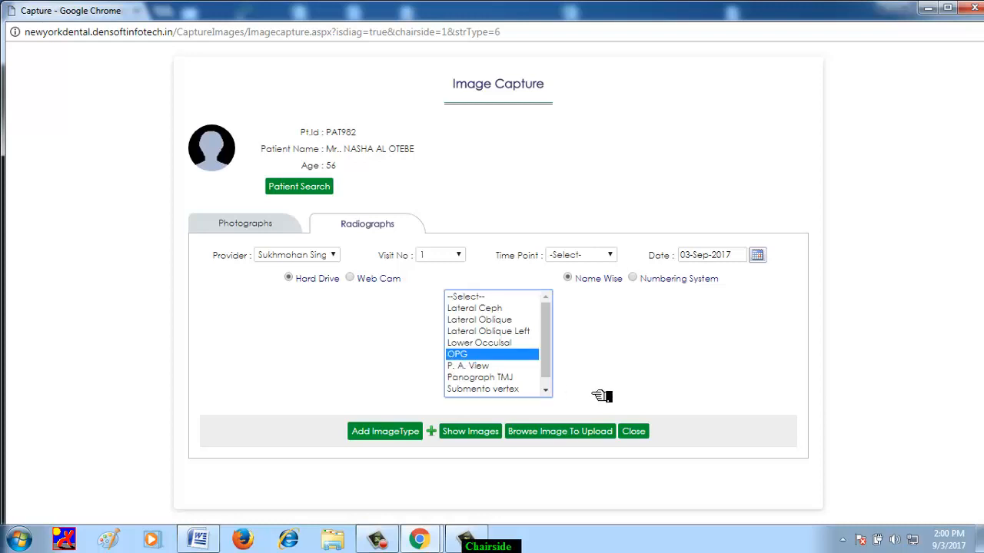
{"action": "left_click", "coordinate": [588, 255]}
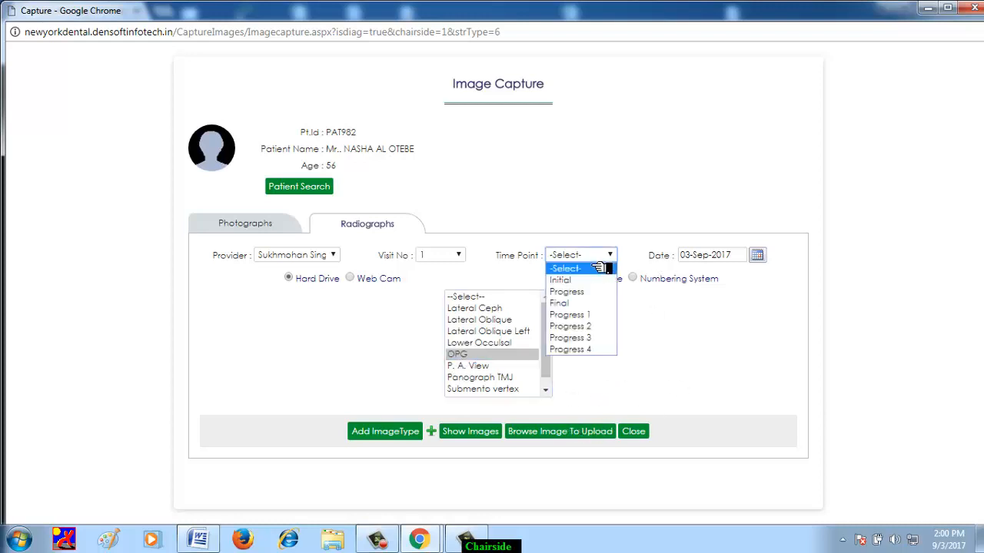
{"action": "left_click", "coordinate": [592, 279]}
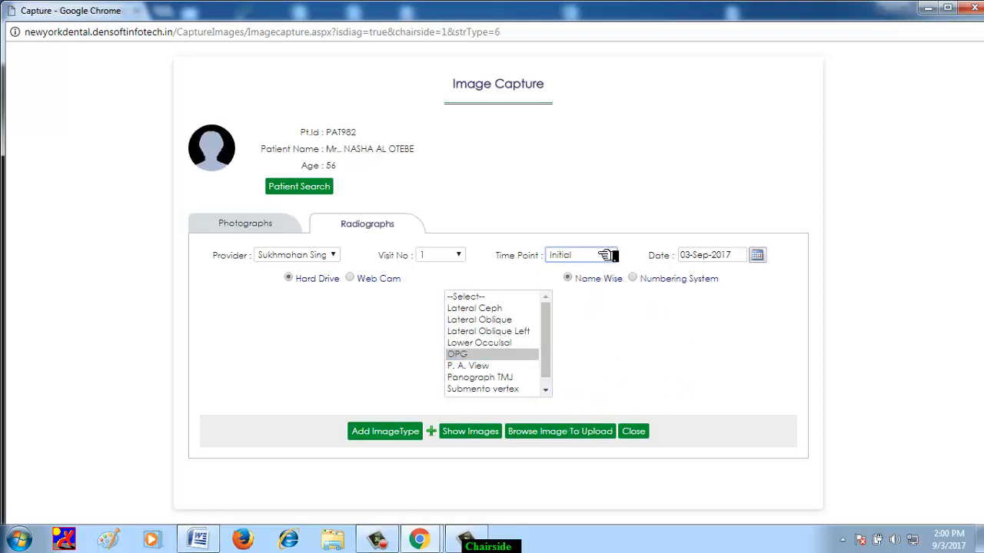
Step: Upload OPG.jpg as the patient's radiograph and return to the treatment card
{"action": "left_click", "coordinate": [548, 443]}
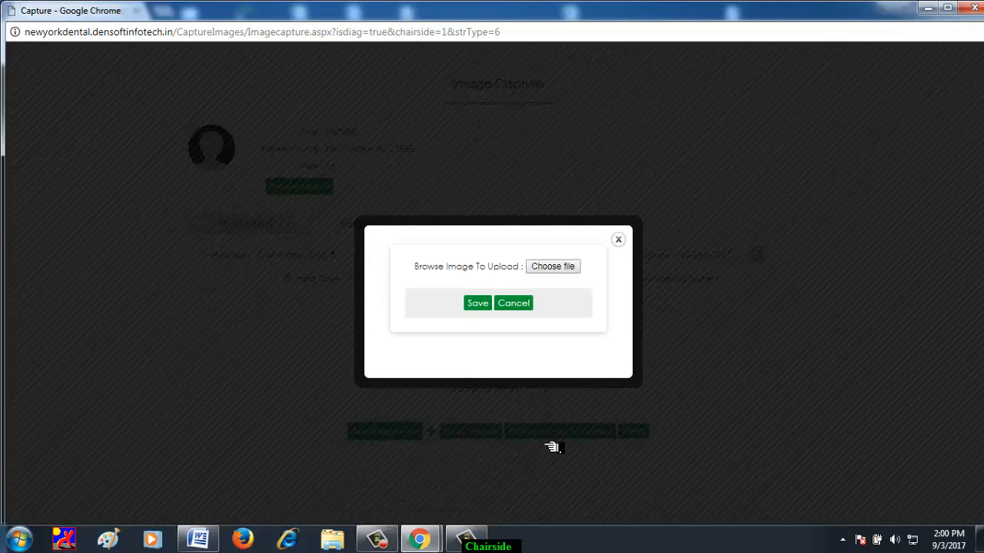
{"action": "left_click", "coordinate": [559, 277]}
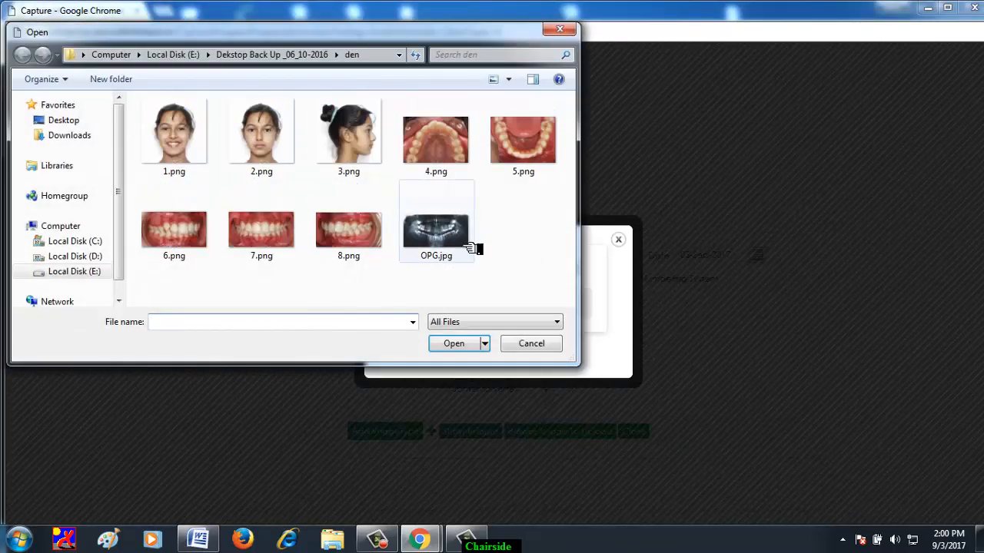
{"action": "left_click", "coordinate": [454, 245]}
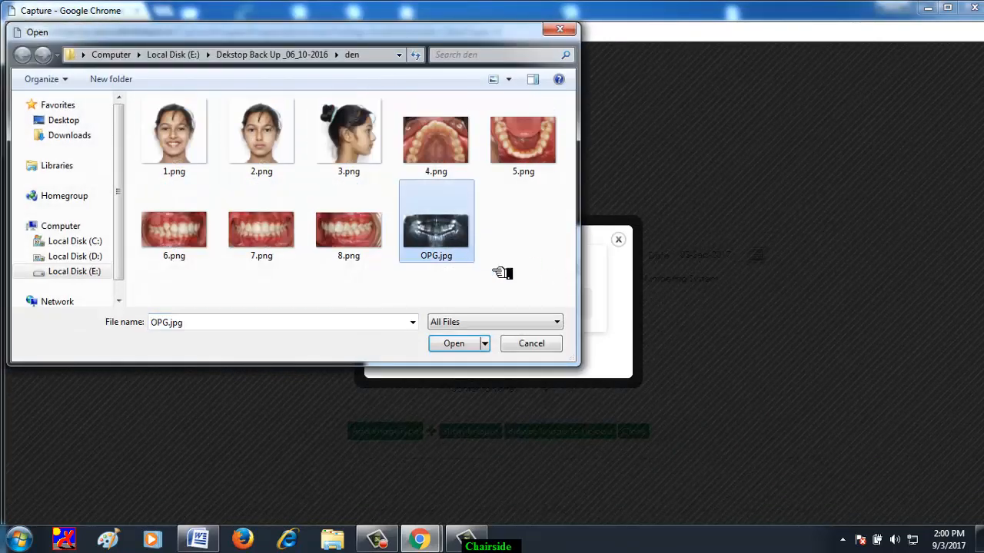
{"action": "left_click", "coordinate": [460, 349]}
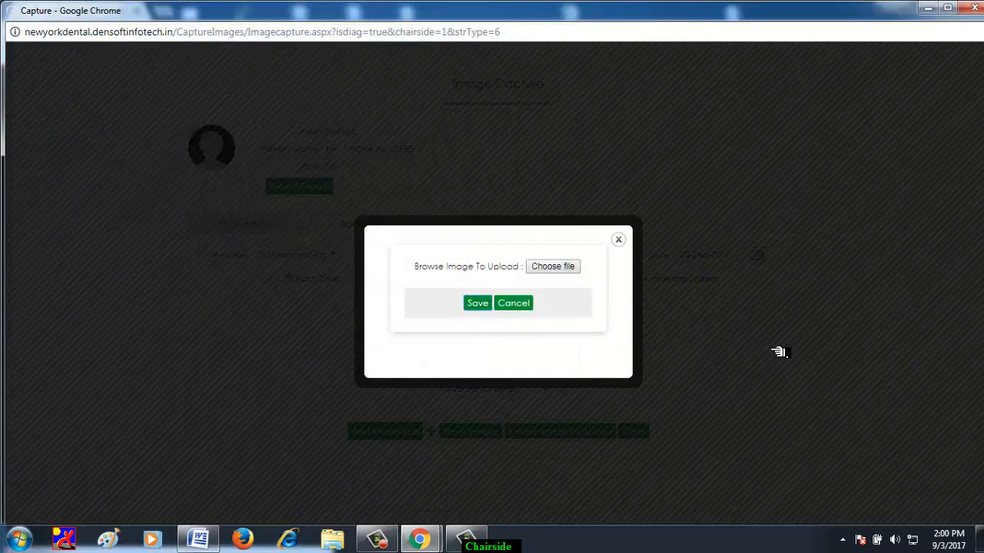
{"action": "scroll", "coordinate": [779, 350], "scroll_direction": "down", "scroll_amount": 2}
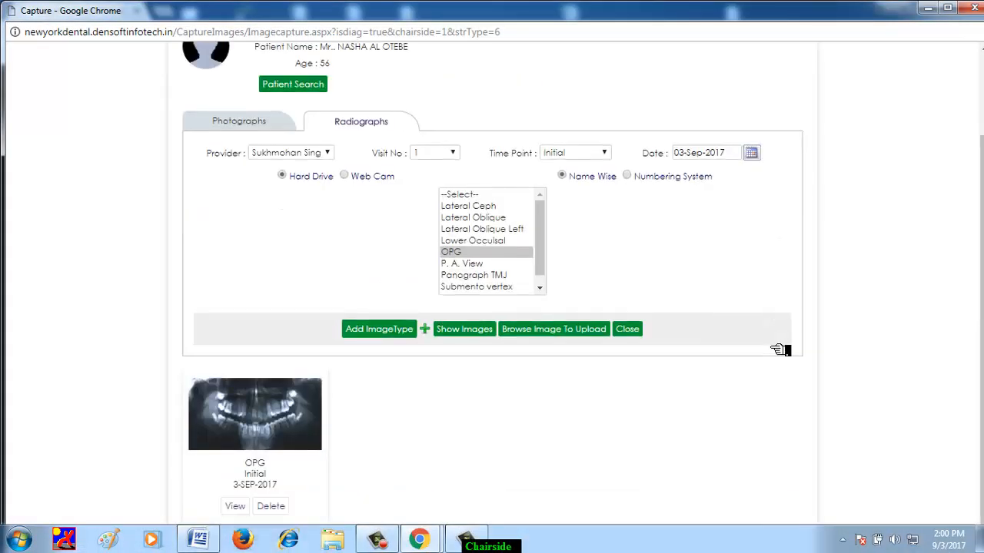
{"action": "left_click", "coordinate": [639, 332]}
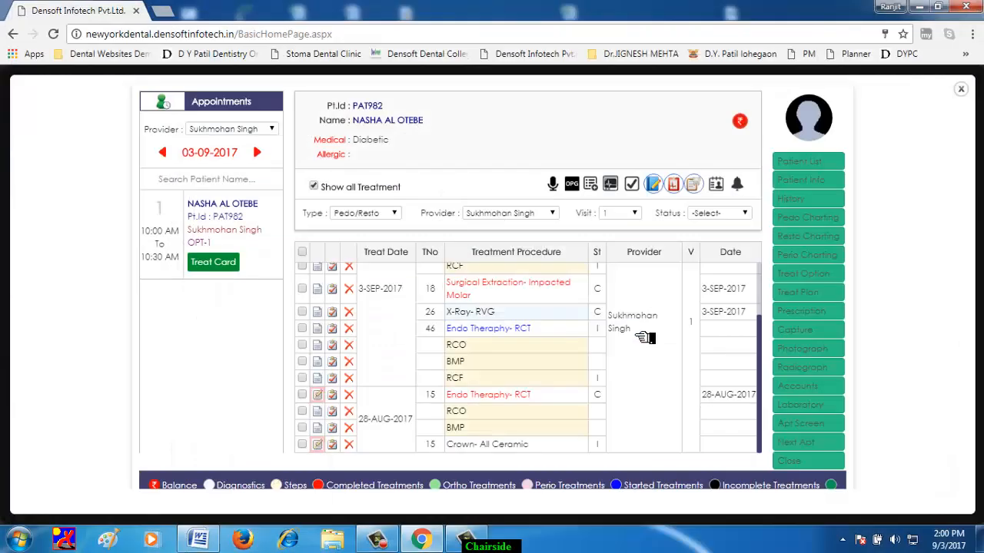
Step: View the enlarged OPG image and the email selection in the patient's Radiograph gallery, then return to the treatment card
{"action": "left_click", "coordinate": [811, 376]}
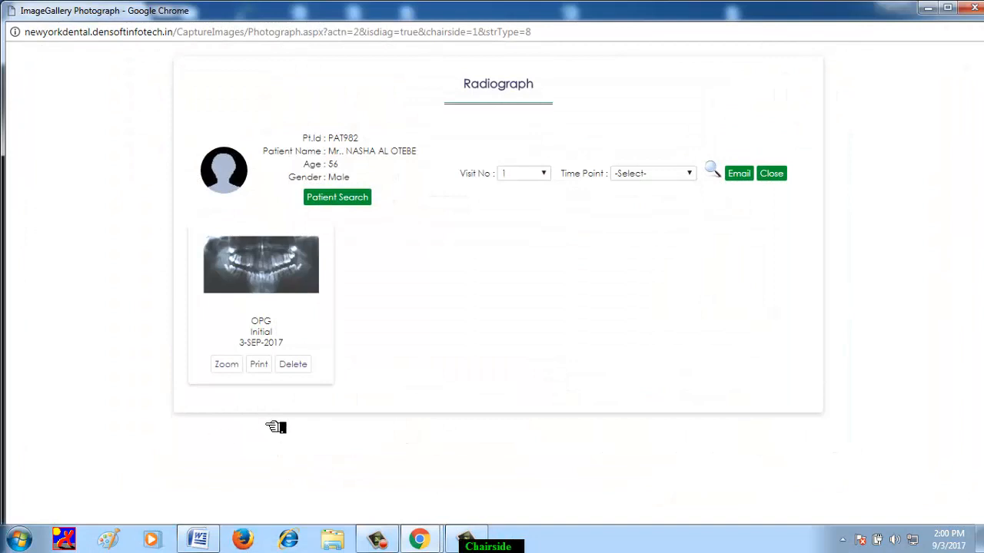
{"action": "left_click", "coordinate": [226, 364]}
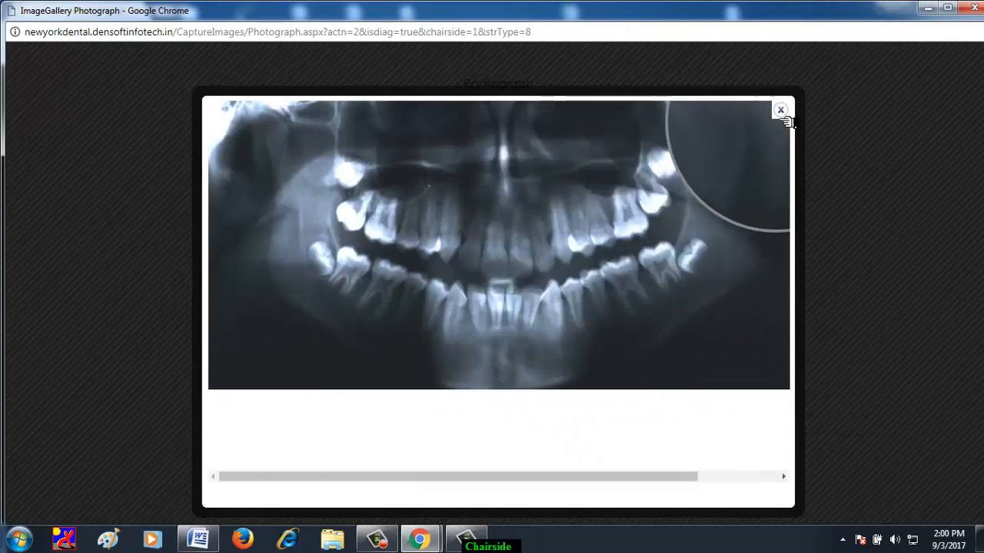
{"action": "left_click", "coordinate": [781, 112]}
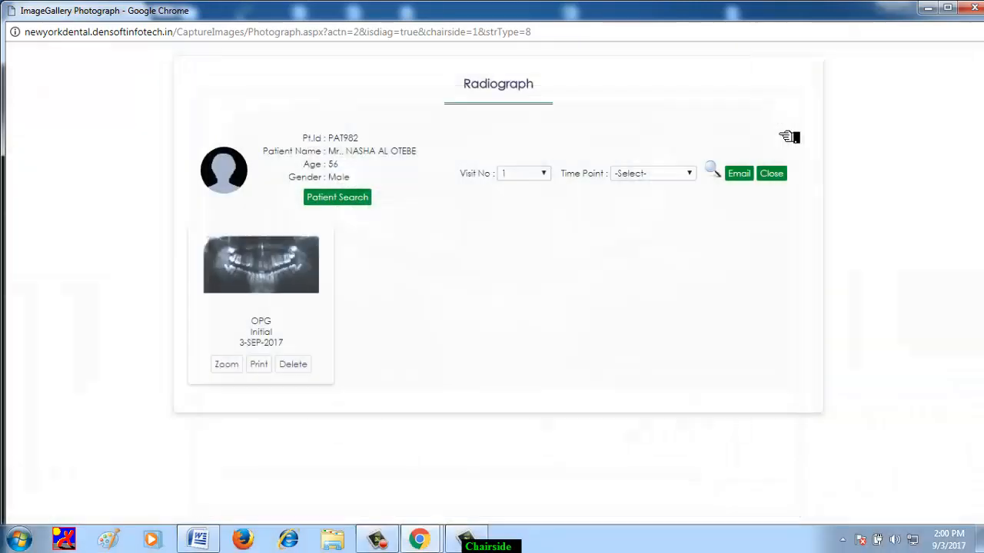
{"action": "left_click", "coordinate": [739, 177]}
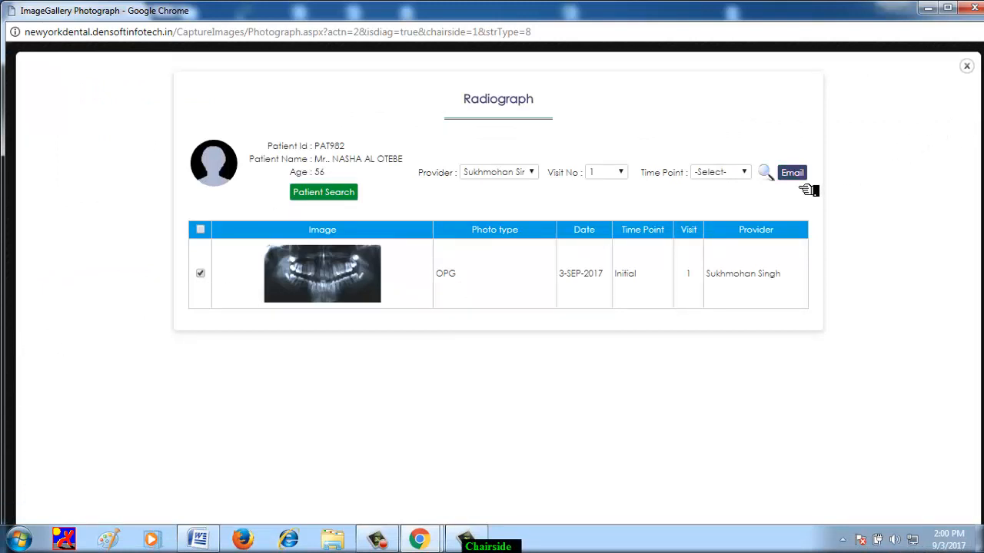
{"action": "left_click", "coordinate": [967, 66]}
{"action": "left_click", "coordinate": [767, 179]}
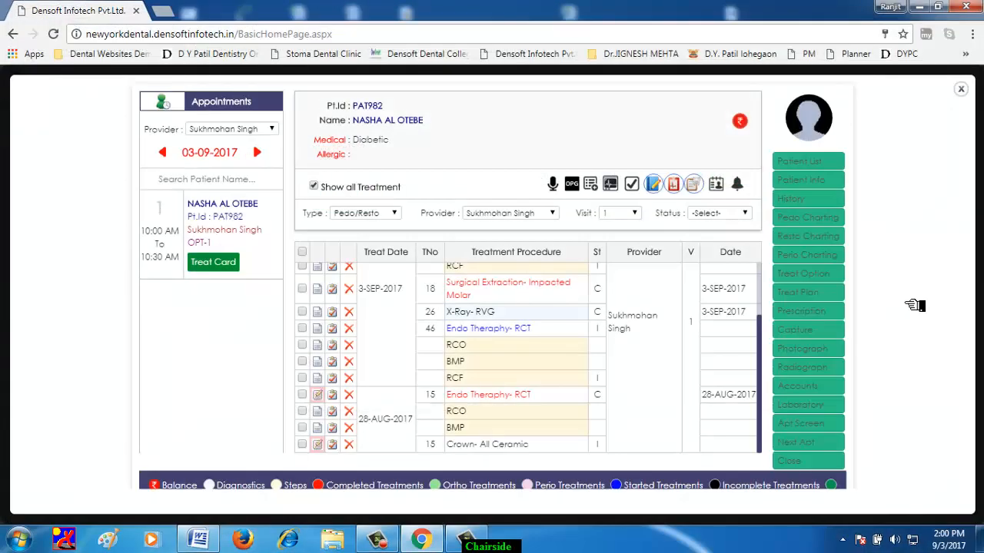
Step: Start a next appointment for the patient after 3 Days, on 06-Sep-2017, in operatory OPT-1
{"action": "left_click", "coordinate": [811, 450]}
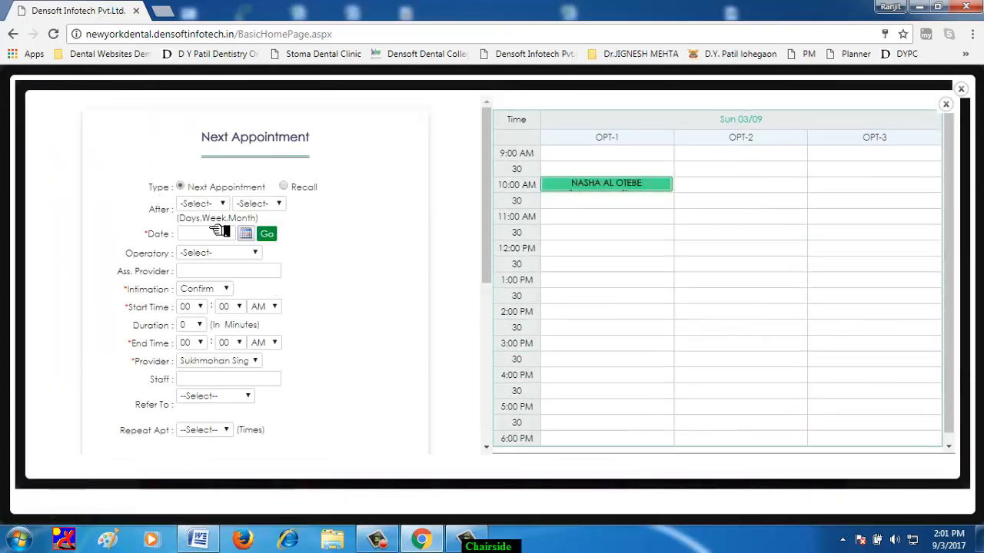
{"action": "left_click", "coordinate": [221, 204]}
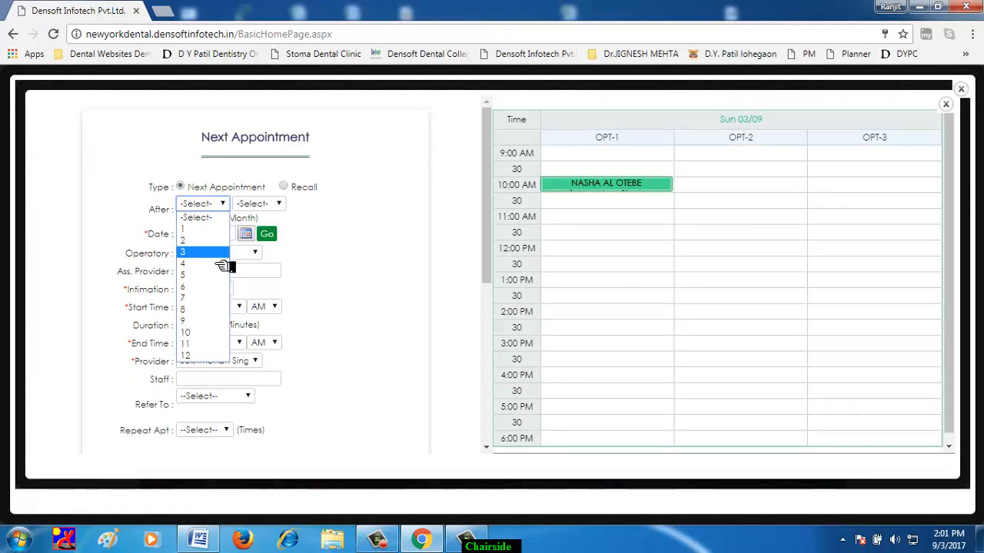
{"action": "left_click", "coordinate": [223, 249]}
{"action": "left_click", "coordinate": [278, 206]}
{"action": "left_click", "coordinate": [273, 232]}
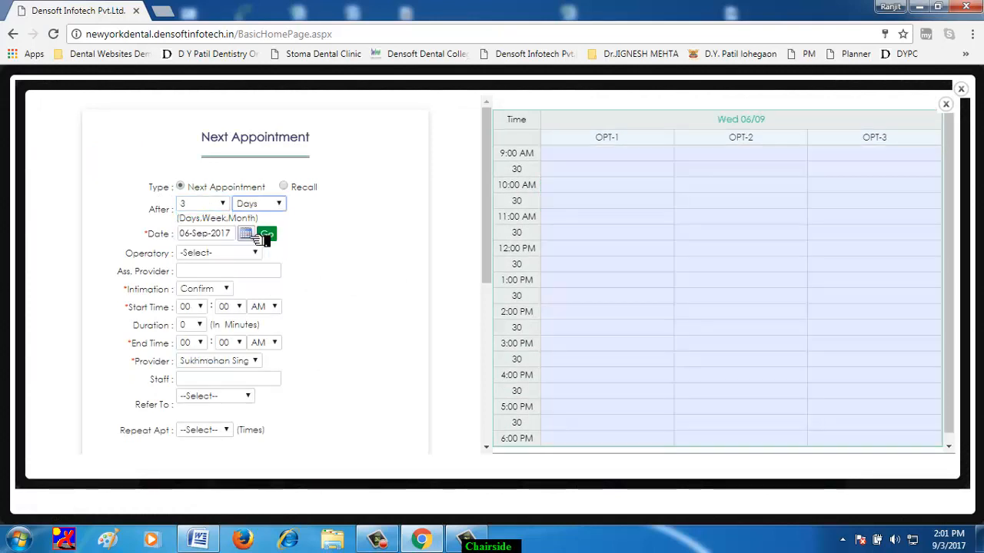
{"action": "left_click", "coordinate": [232, 254]}
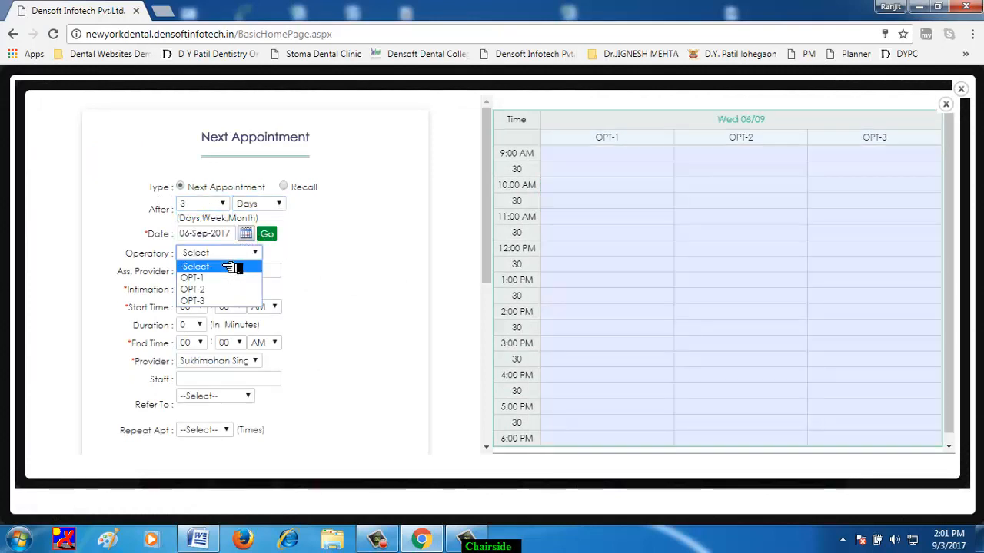
{"action": "left_click", "coordinate": [222, 278]}
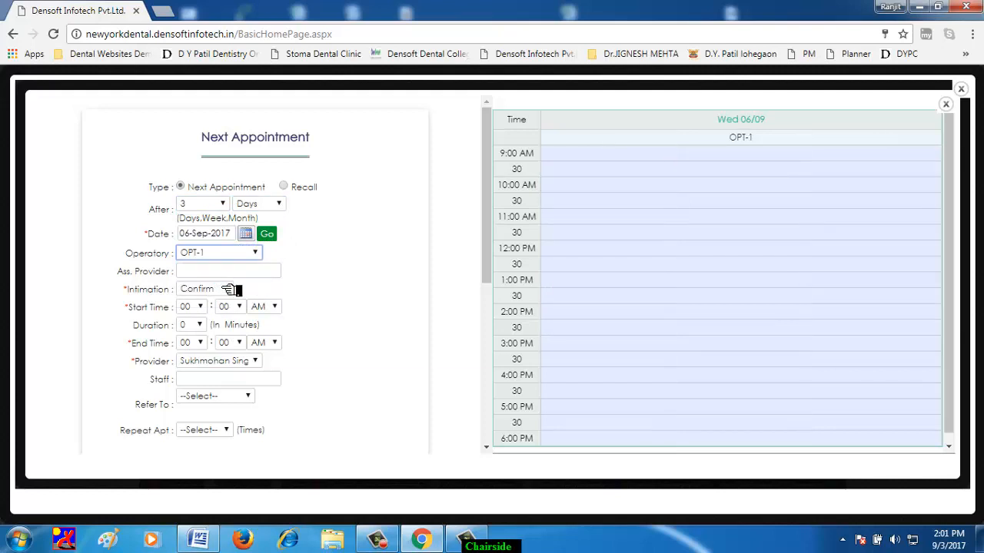
Step: Set the next appointment's duration to 60 minutes and its start time to 11:00 AM
{"action": "left_click", "coordinate": [201, 326]}
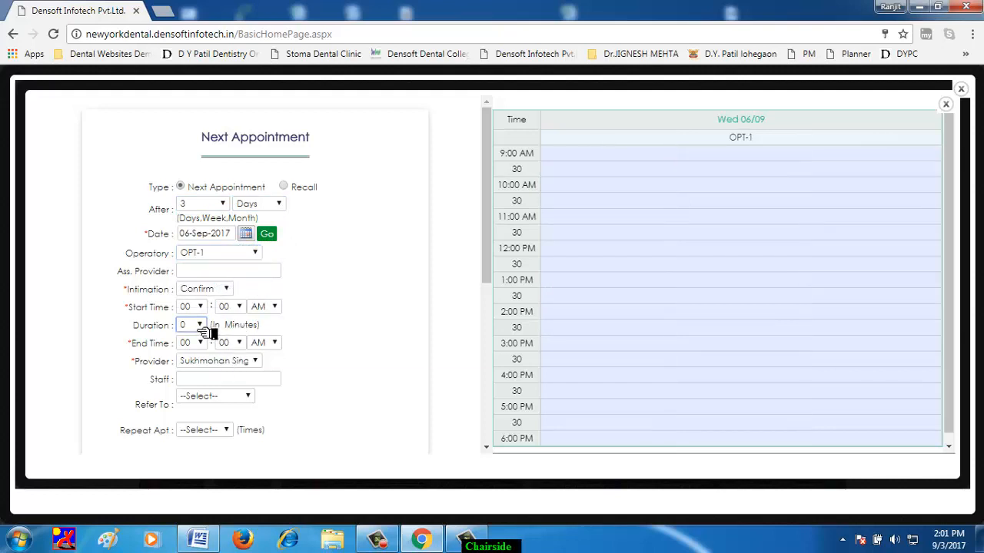
{"action": "left_click", "coordinate": [187, 113]}
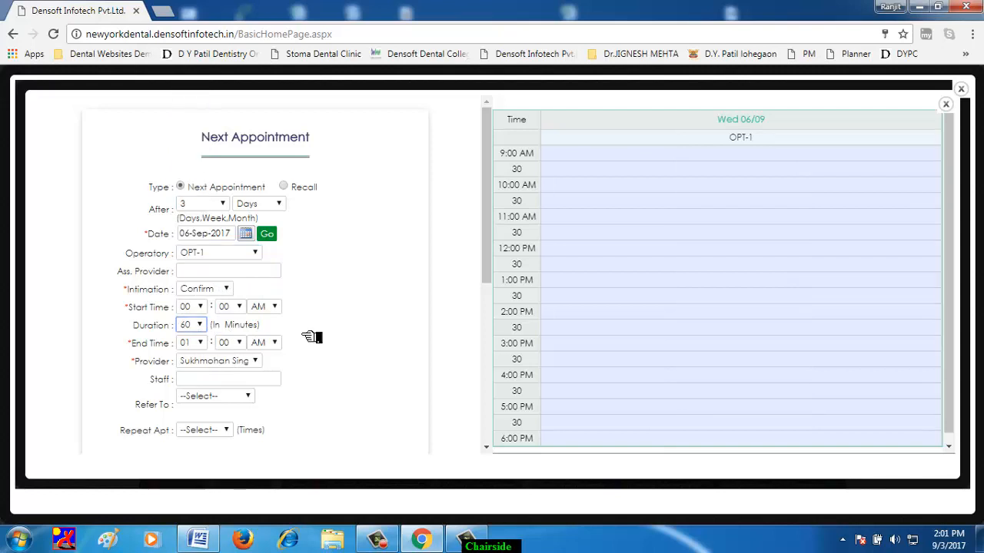
{"action": "scroll", "coordinate": [338, 376], "scroll_direction": "down", "scroll_amount": 2}
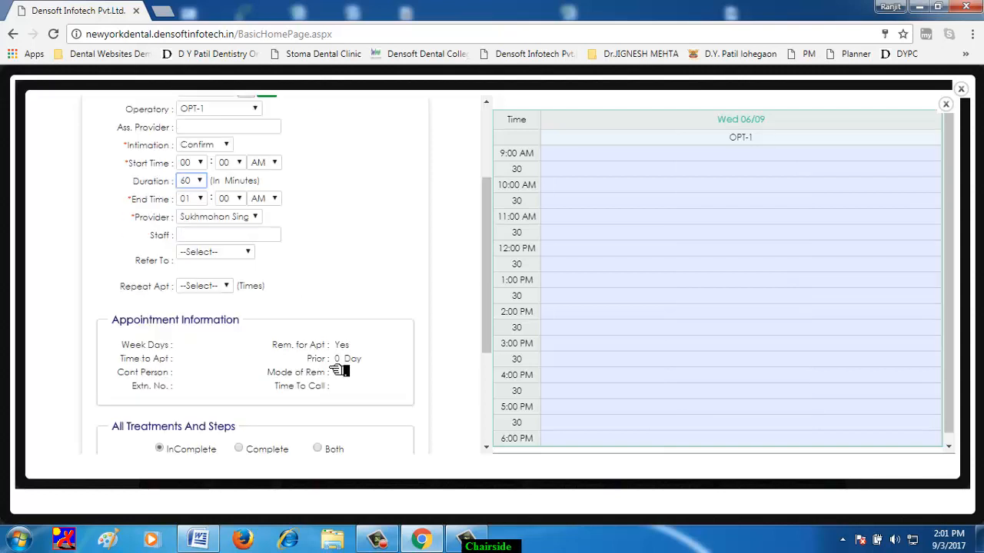
{"action": "left_click", "coordinate": [273, 164]}
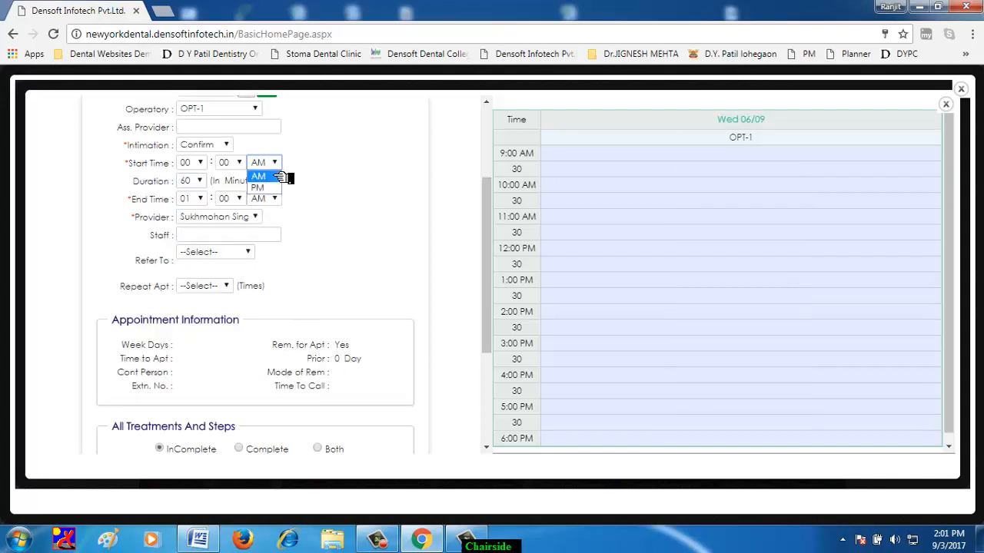
{"action": "left_click", "coordinate": [278, 177]}
{"action": "scroll", "coordinate": [274, 292], "scroll_direction": "down", "scroll_amount": 3}
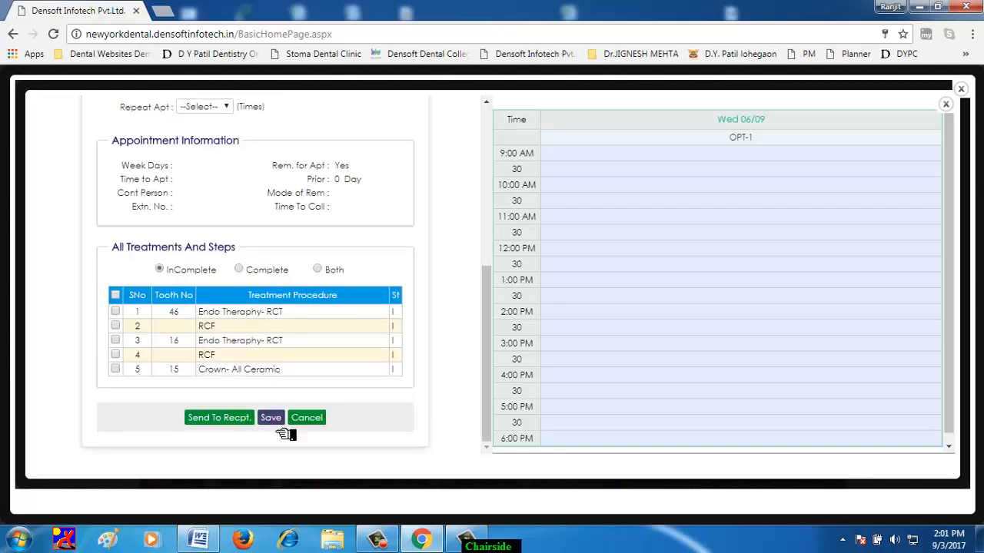
{"action": "scroll", "coordinate": [330, 267], "scroll_direction": "up", "scroll_amount": 3}
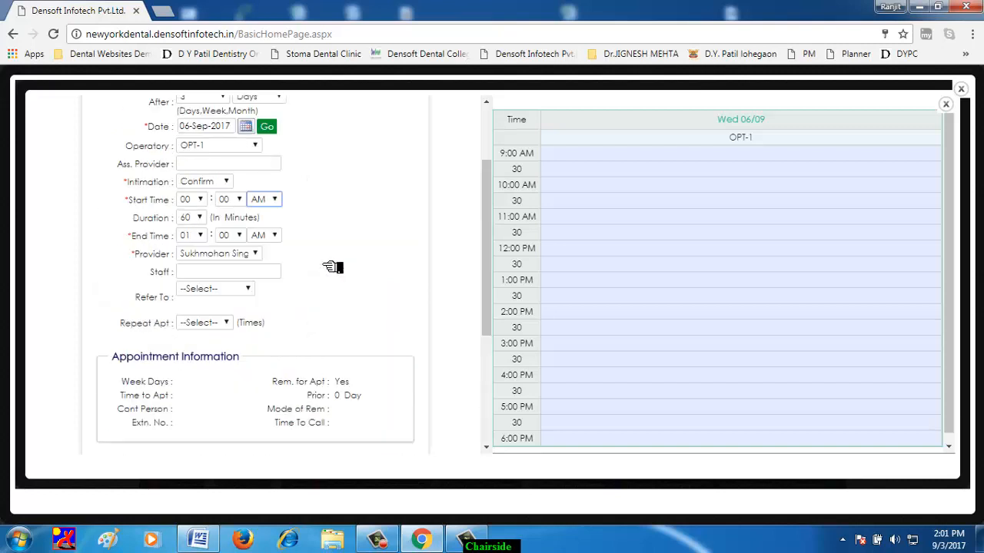
{"action": "left_click", "coordinate": [192, 199]}
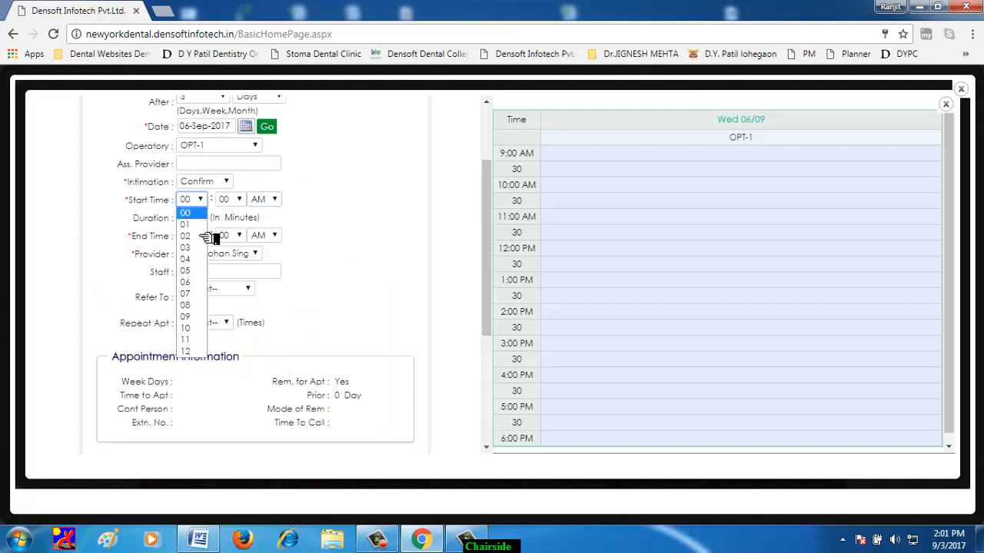
{"action": "left_click", "coordinate": [192, 340]}
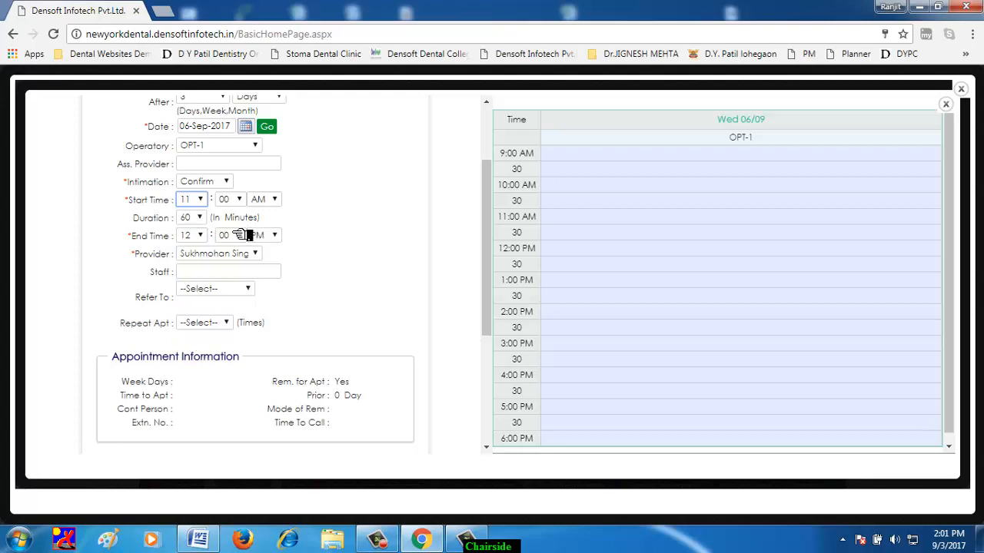
Step: Send the next appointment to reception with the RCF step of tooth 46 selected, then close the Chairside module
{"action": "scroll", "coordinate": [346, 326], "scroll_direction": "down", "scroll_amount": 3}
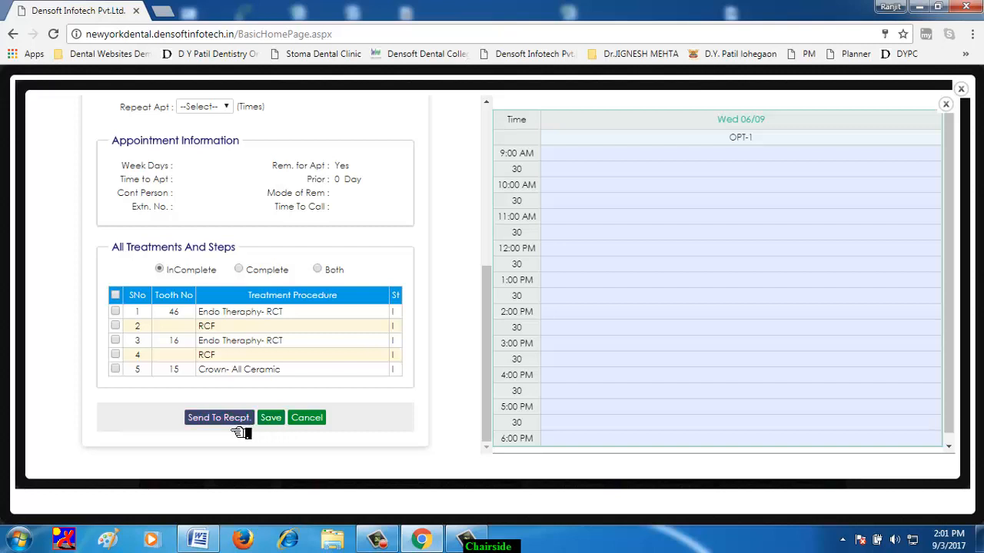
{"action": "left_click", "coordinate": [115, 326]}
{"action": "left_click", "coordinate": [238, 433]}
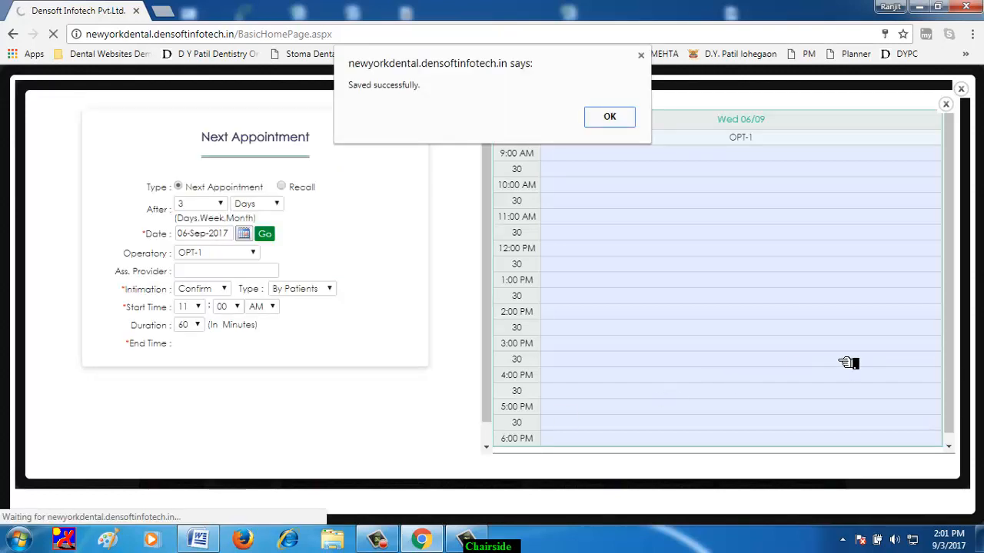
{"action": "left_click", "coordinate": [611, 119]}
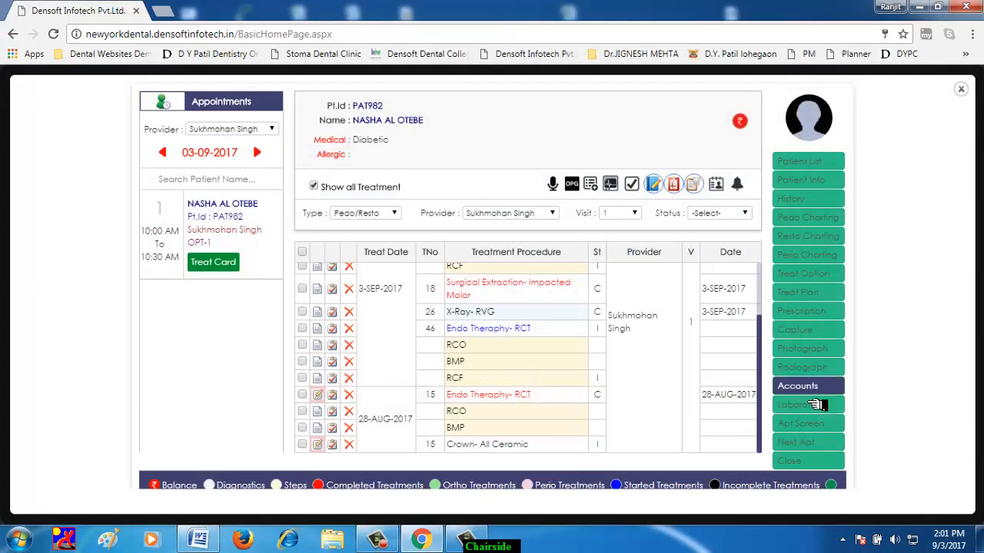
{"action": "left_click", "coordinate": [791, 461]}
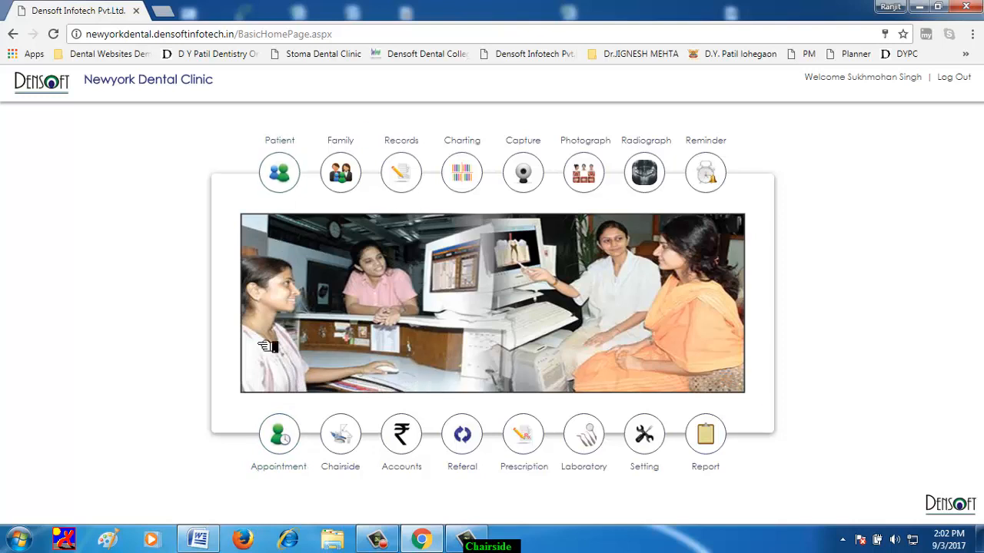
Step: Open the patient's account from the 10:00 AM appointment in the appointment planner's scheduler
{"action": "left_click", "coordinate": [292, 442]}
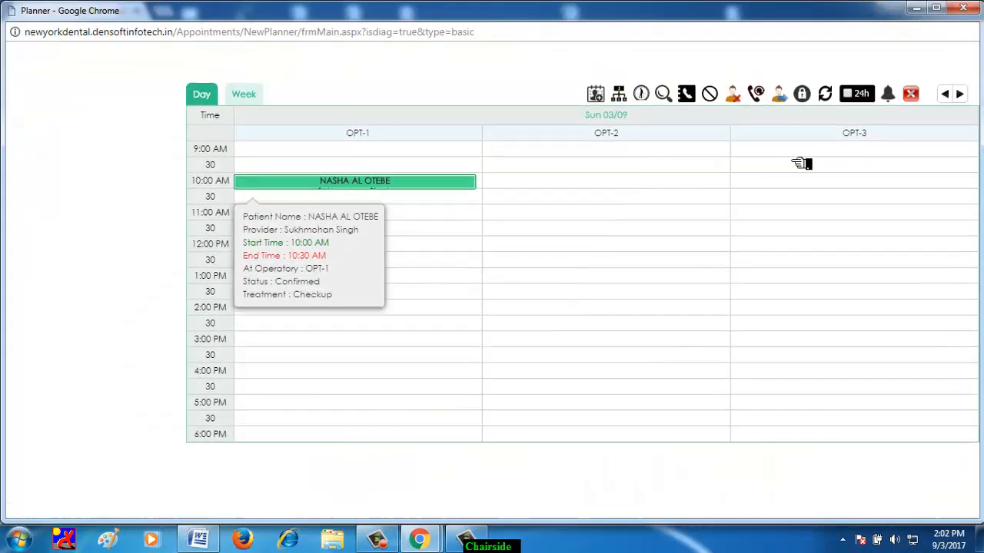
{"action": "left_click", "coordinate": [624, 101]}
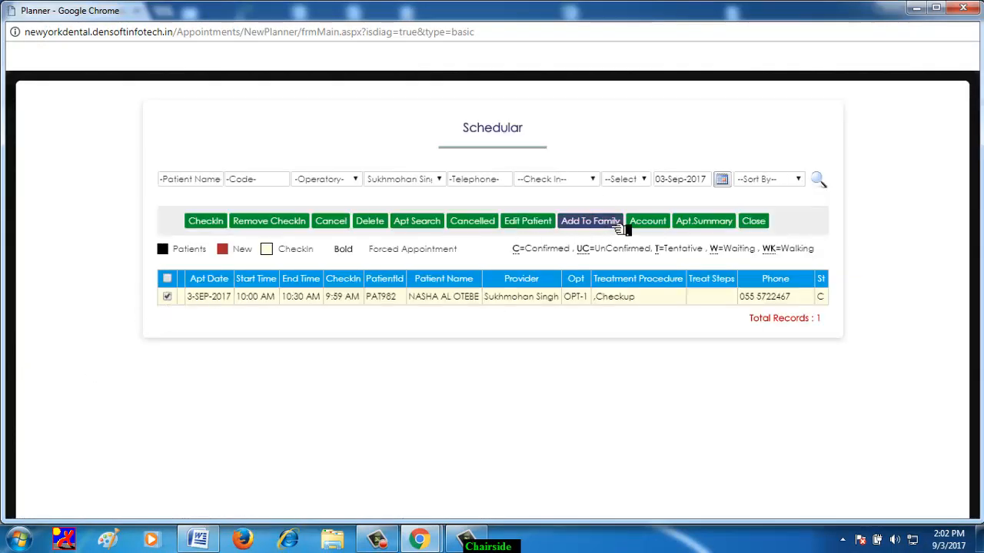
{"action": "left_click", "coordinate": [649, 226]}
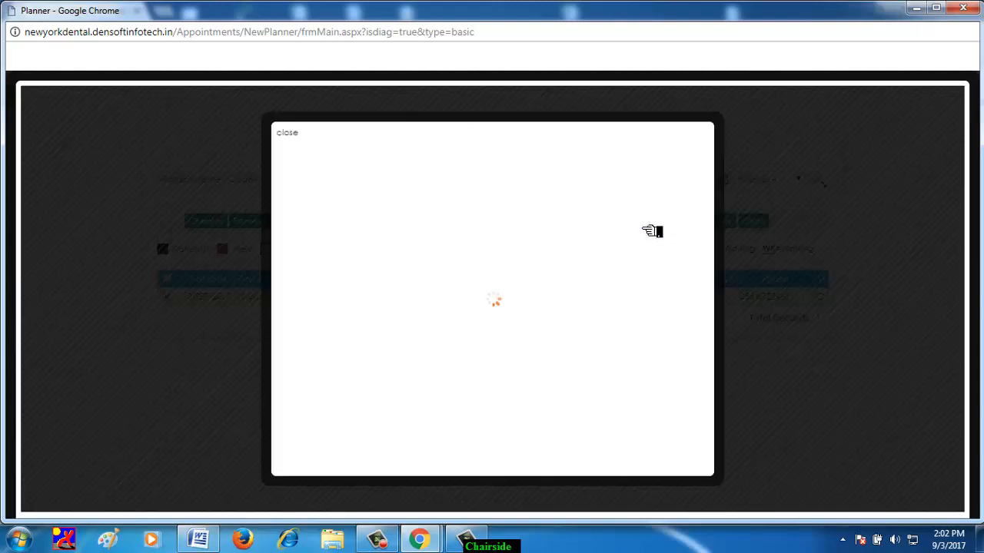
{"action": "scroll", "coordinate": [437, 265], "scroll_direction": "down", "scroll_amount": 1}
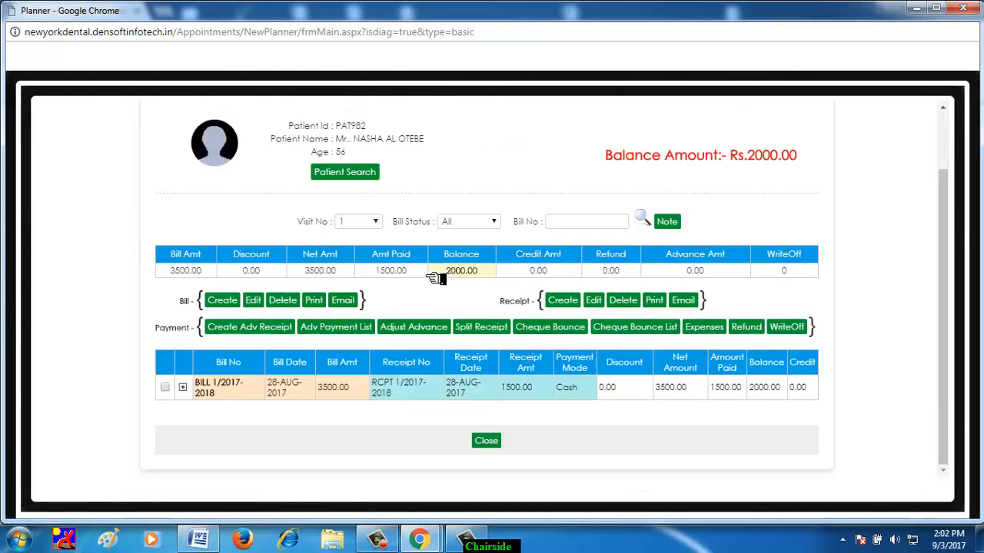
Step: Create and save a bill dated 03-Sep-2017 containing only the 1500.00 Surgical Extraction- Impacted Molar of tooth 18
{"action": "left_click", "coordinate": [222, 300]}
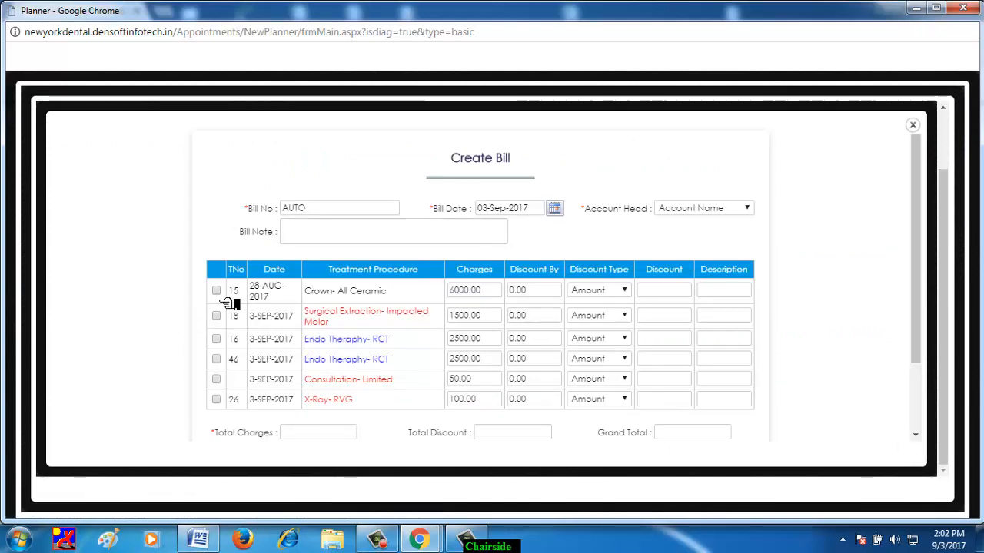
{"action": "left_click", "coordinate": [217, 290]}
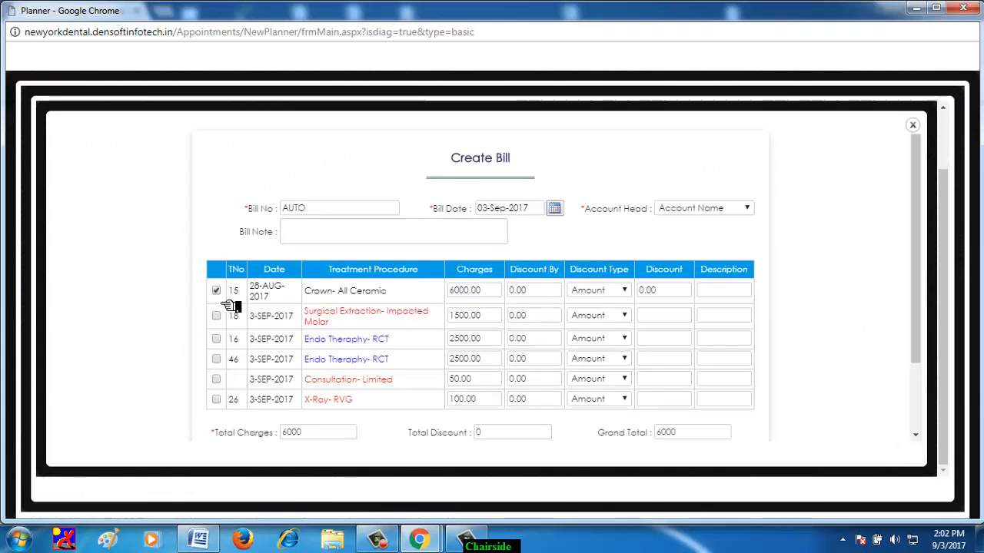
{"action": "left_click", "coordinate": [217, 315]}
{"action": "scroll", "coordinate": [548, 345], "scroll_direction": "down", "scroll_amount": 1}
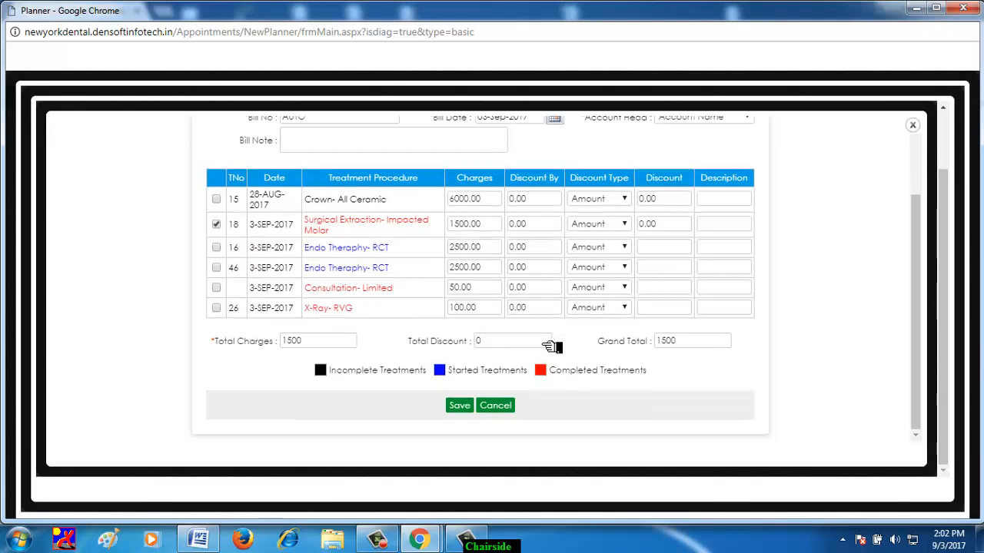
{"action": "left_click", "coordinate": [461, 411]}
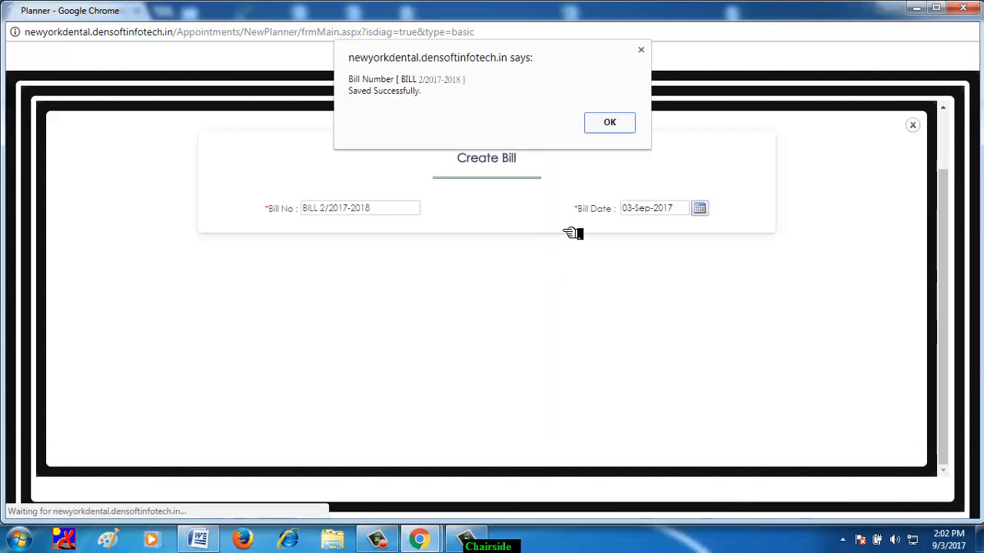
{"action": "left_click", "coordinate": [627, 130]}
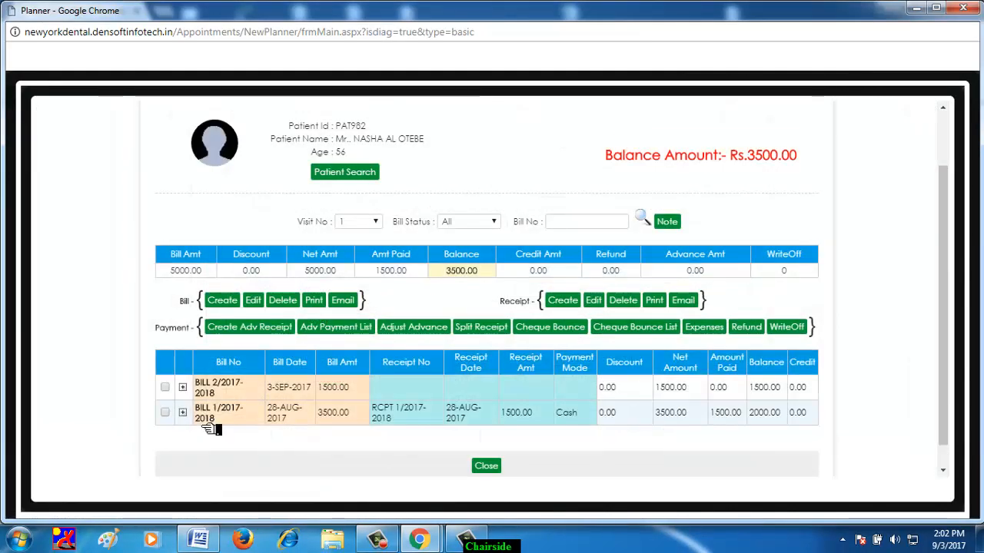
Step: Create and save a receipt of 1500.00 for the 3-SEP-2017 bill, trying Cheque and Credit Card before setting the payment mode to Cash
{"action": "left_click", "coordinate": [166, 389]}
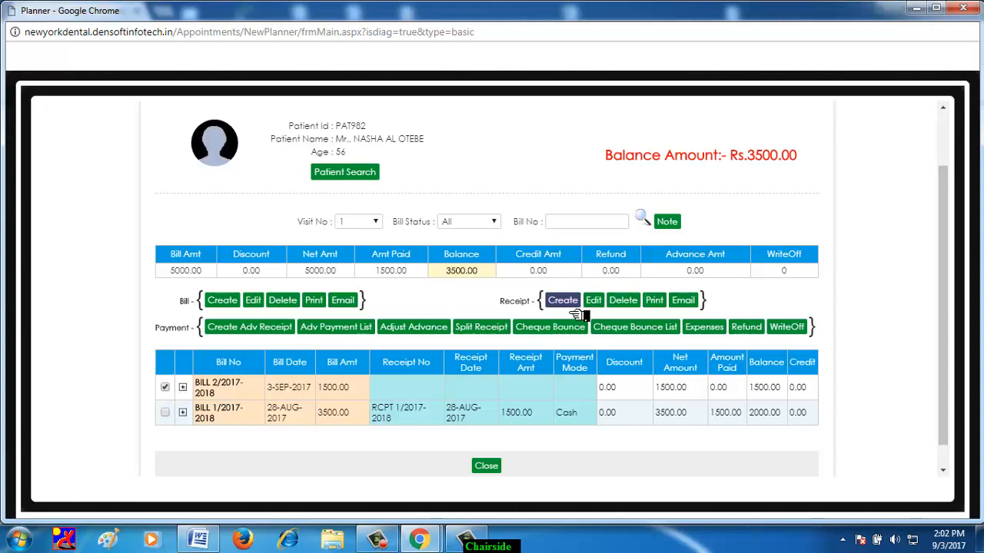
{"action": "left_click", "coordinate": [569, 307]}
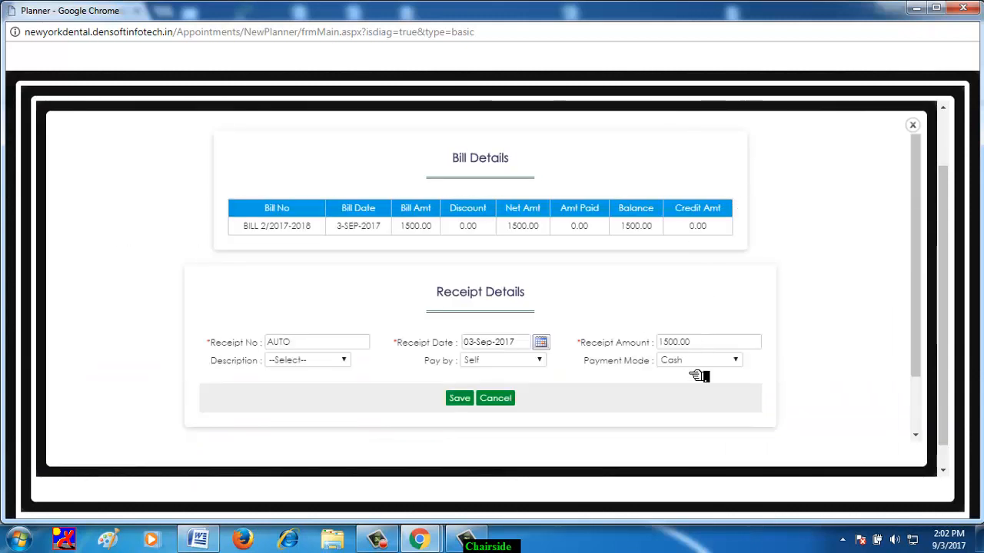
{"action": "left_click", "coordinate": [736, 364]}
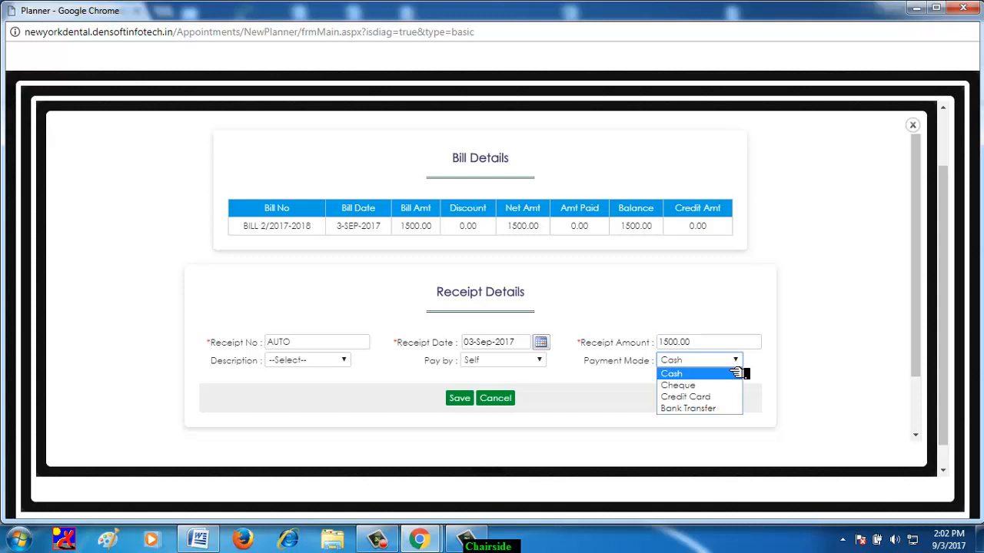
{"action": "left_click", "coordinate": [719, 386]}
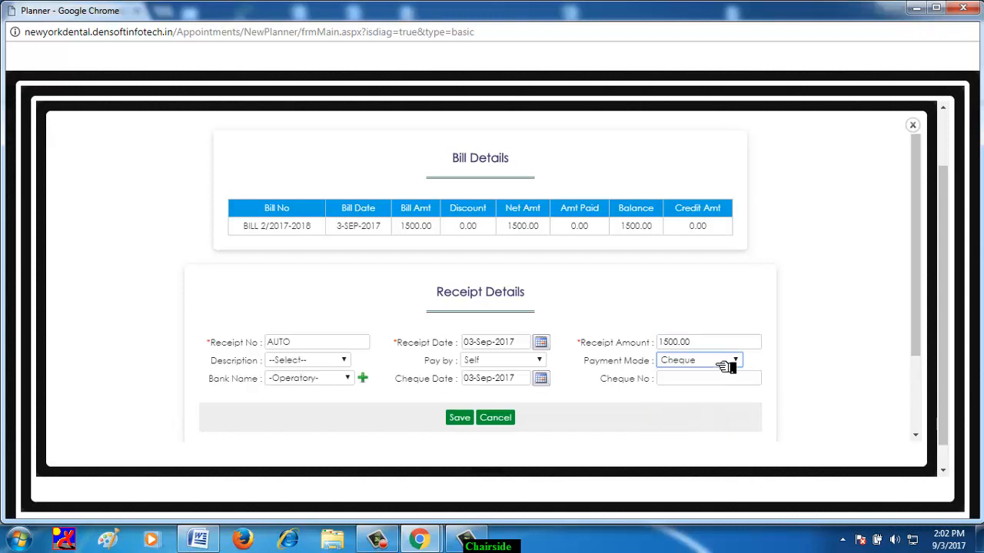
{"action": "left_click", "coordinate": [725, 362]}
{"action": "left_click", "coordinate": [720, 398]}
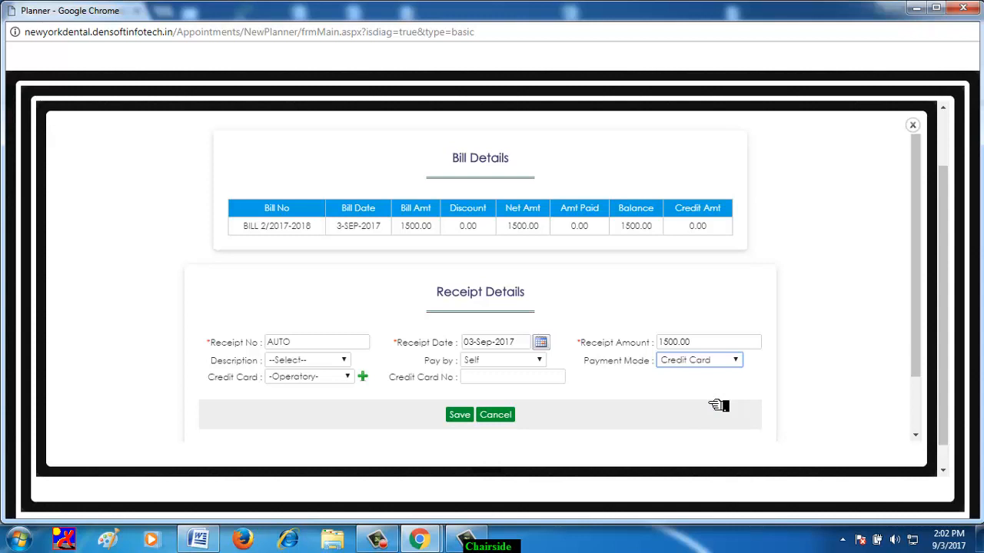
{"action": "left_click", "coordinate": [726, 362]}
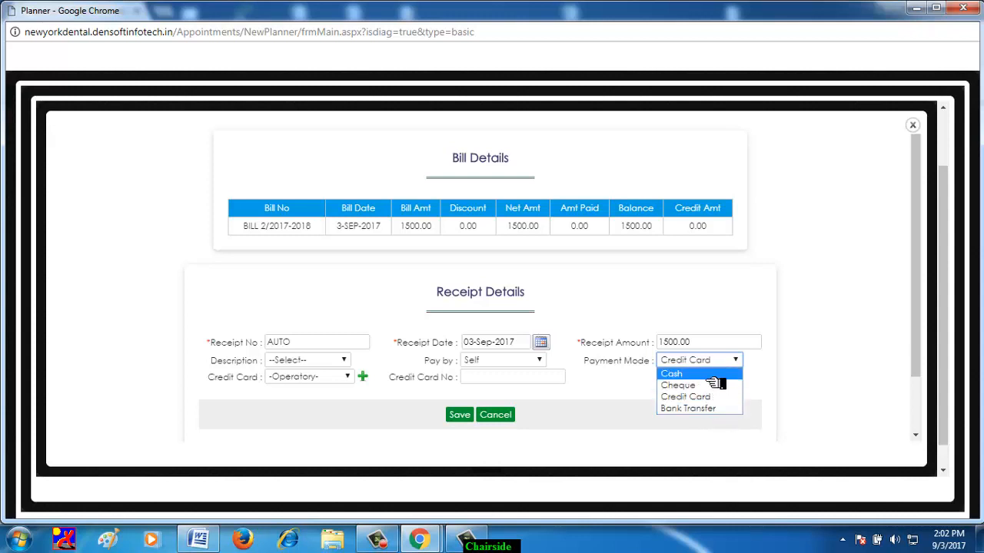
{"action": "left_click", "coordinate": [713, 375]}
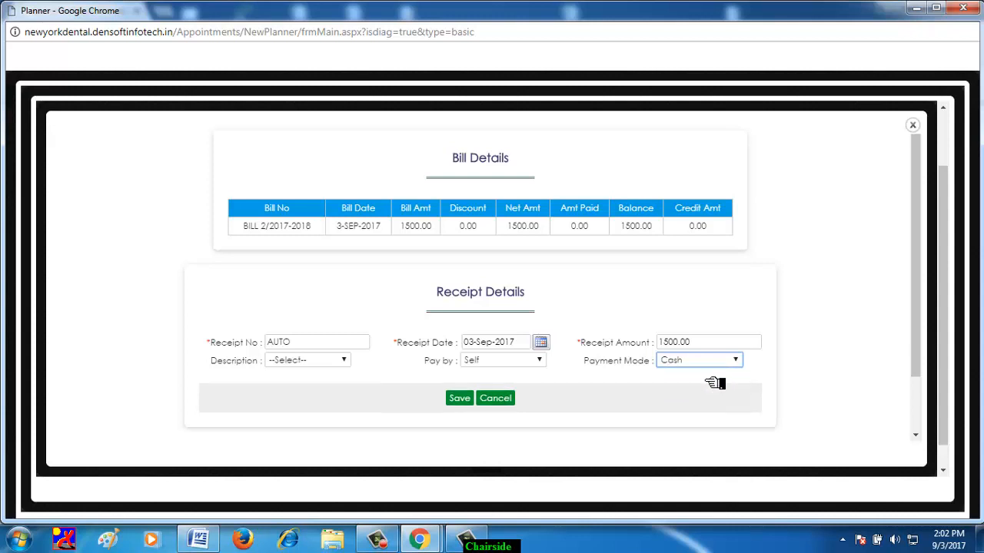
{"action": "left_click", "coordinate": [466, 409]}
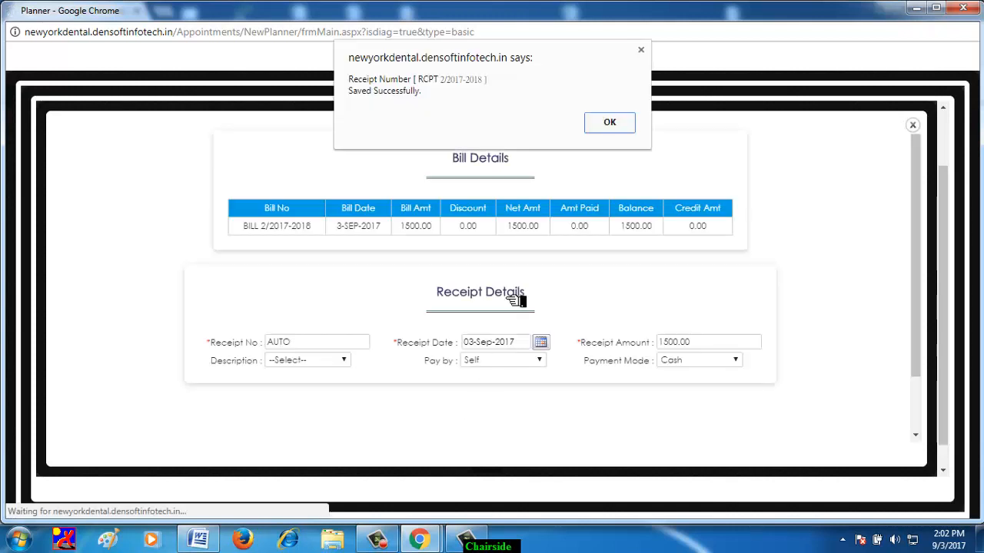
{"action": "left_click", "coordinate": [609, 129]}
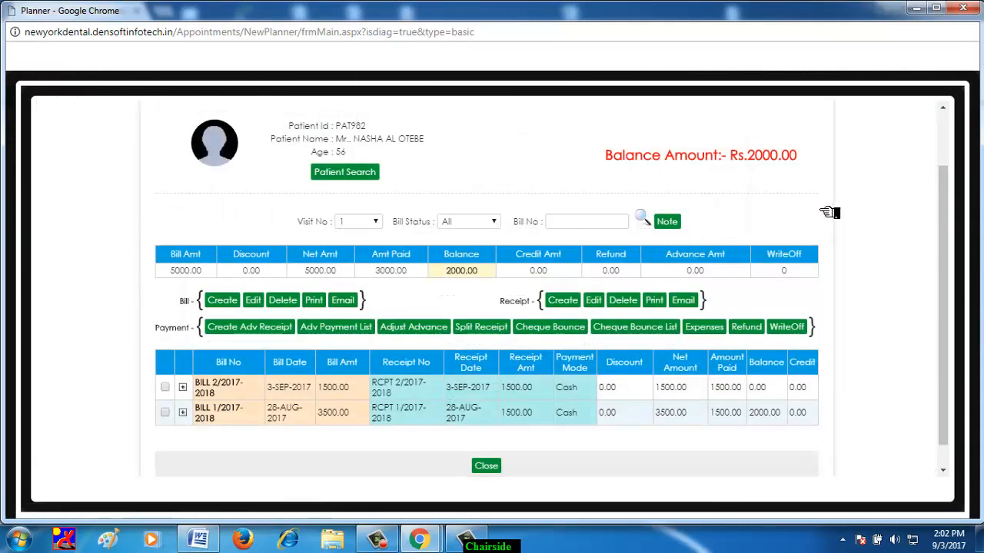
Step: View the print preview of the patient's 28-AUG-2017 bill, then close it
{"action": "left_click", "coordinate": [166, 413]}
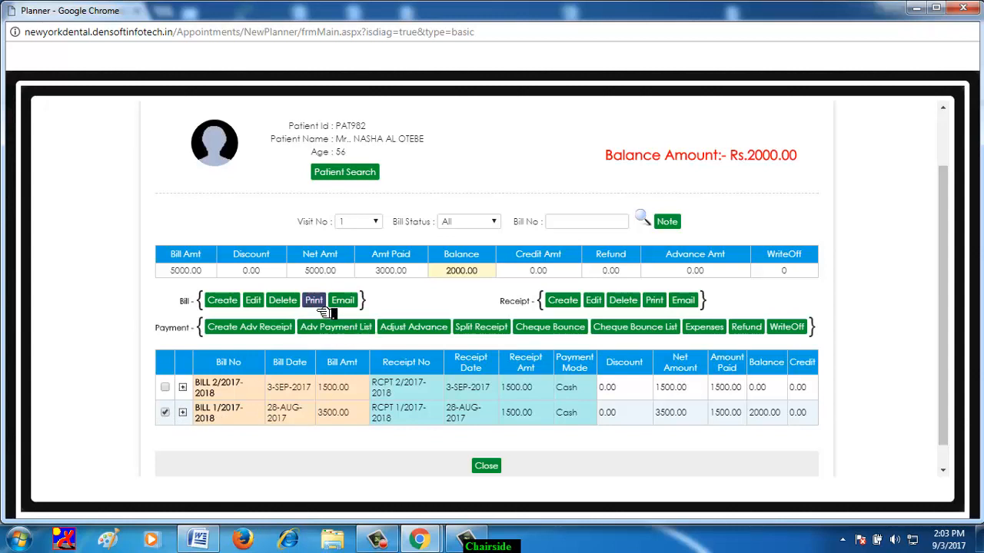
{"action": "left_click", "coordinate": [321, 305]}
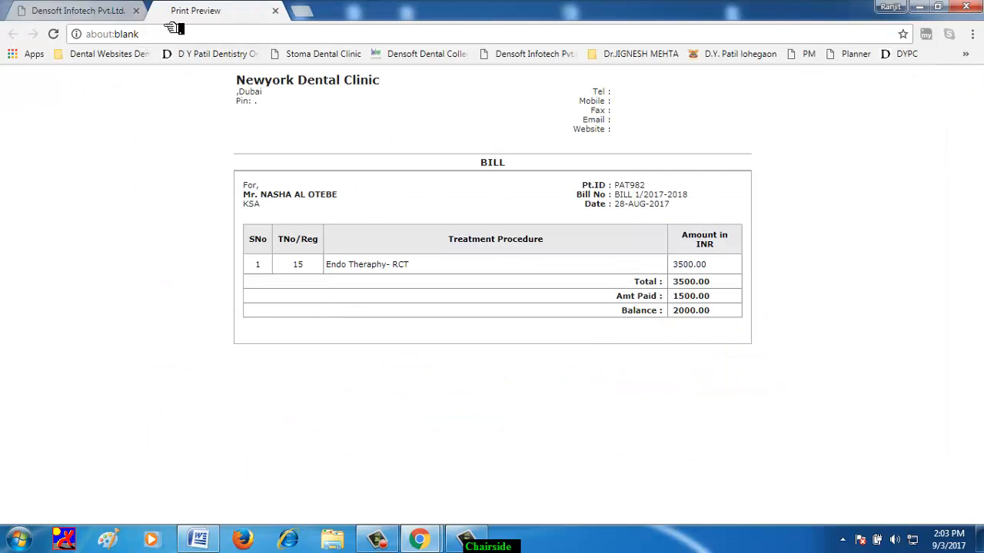
{"action": "left_click", "coordinate": [275, 11]}
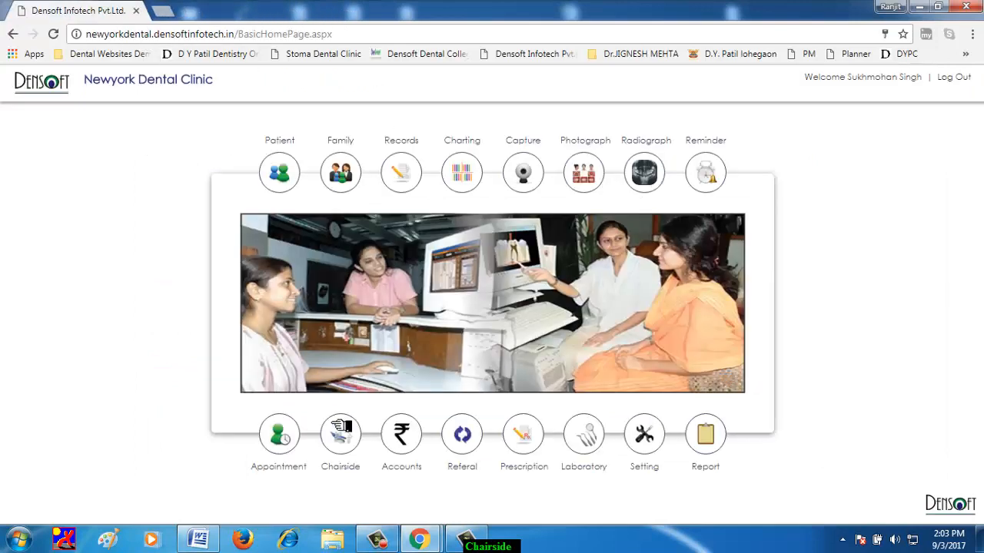
{"action": "left_click", "coordinate": [352, 440]}
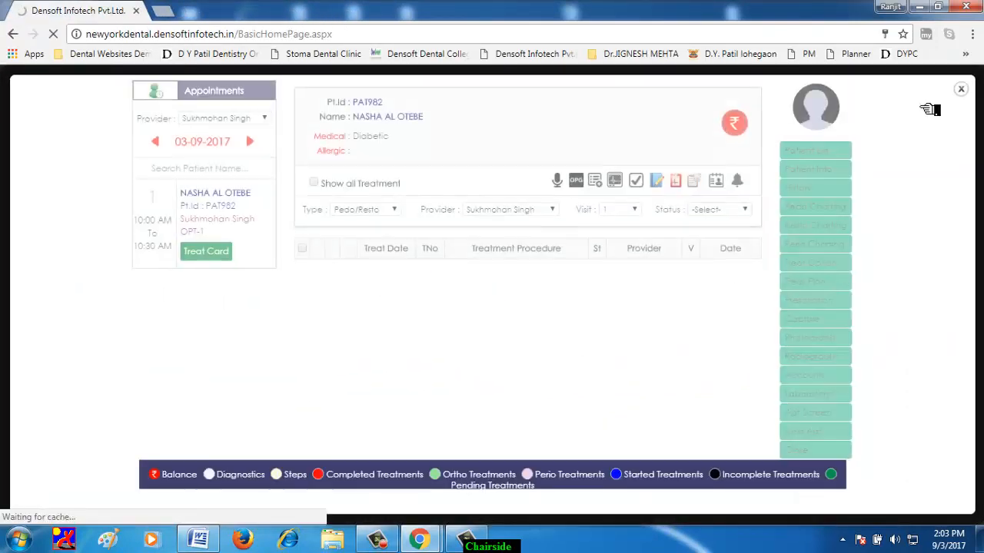
{"action": "left_click", "coordinate": [967, 96]}
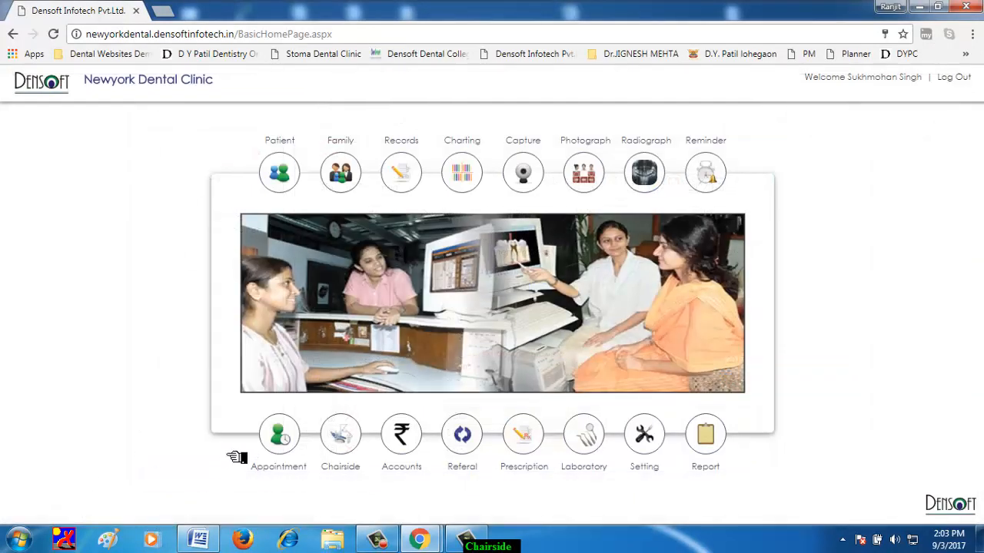
Step: Reopen the patient's account from the scheduler and view the print preview of the 3-SEP-2017 cash receipt, then close it
{"action": "left_click", "coordinate": [284, 449]}
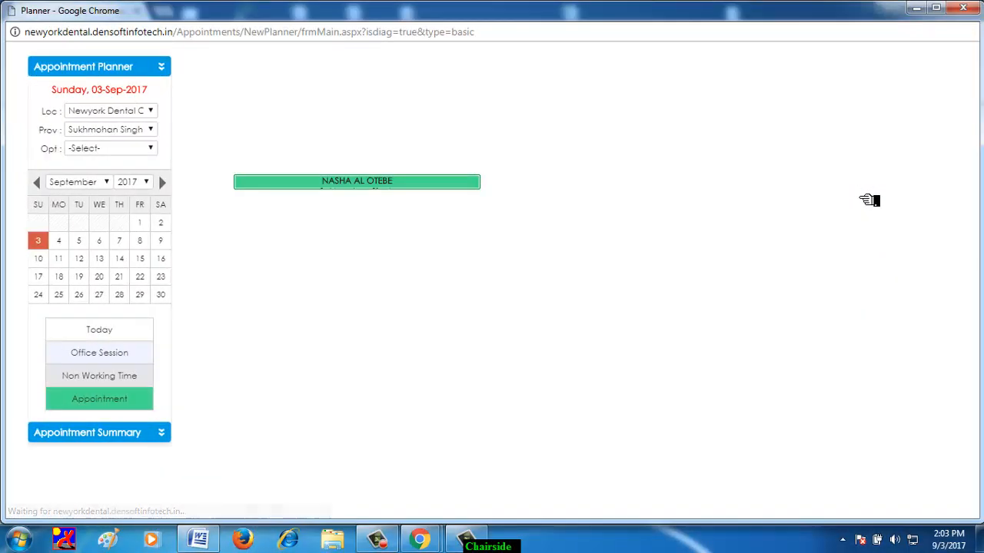
{"action": "left_click", "coordinate": [620, 94]}
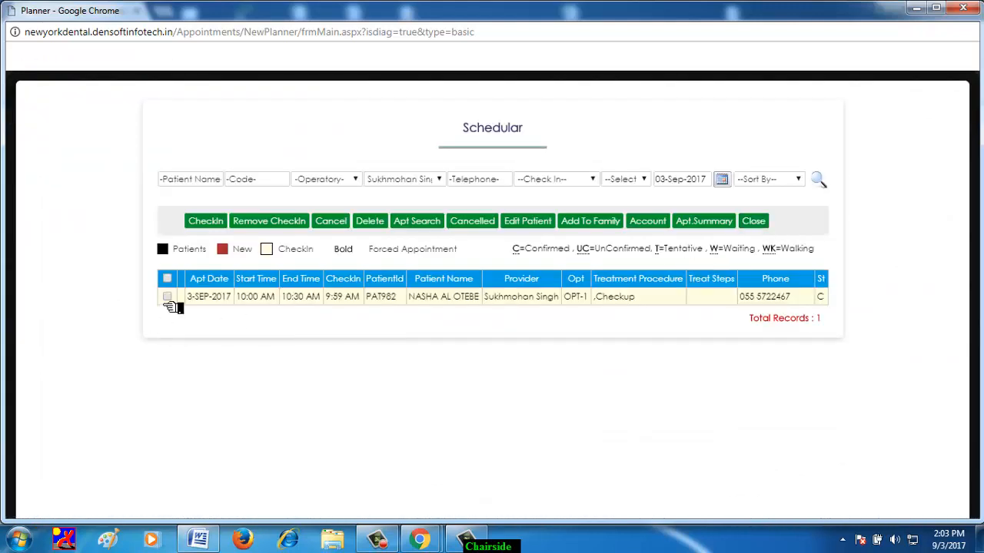
{"action": "left_click", "coordinate": [167, 298]}
{"action": "left_click", "coordinate": [653, 222]}
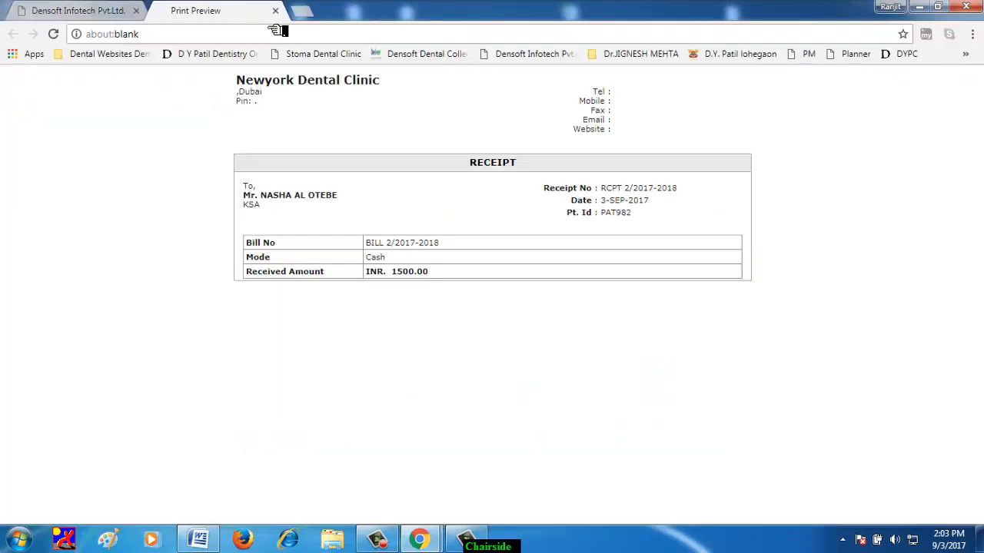
{"action": "left_click", "coordinate": [275, 10]}
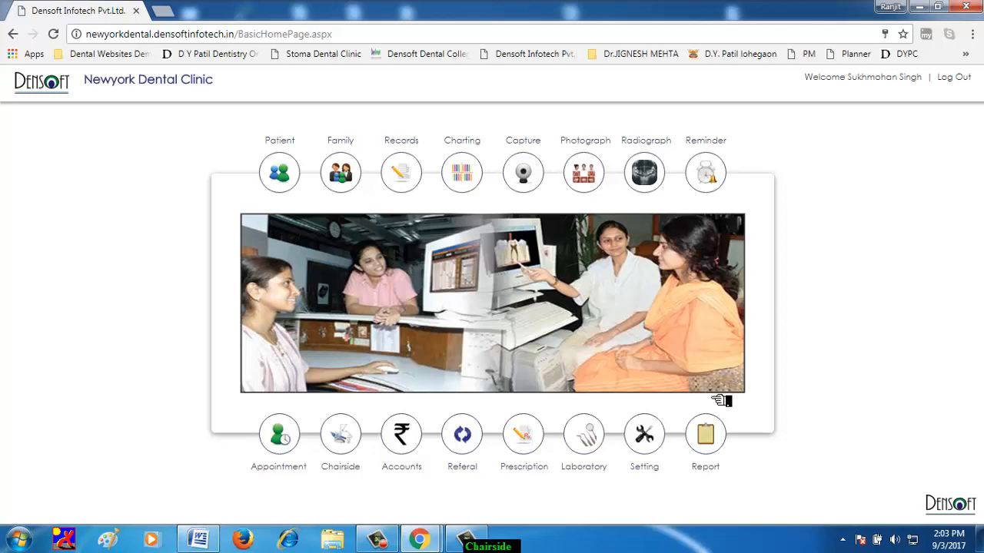
Step: Open the Report module and look through the report types under Patients, Appointment and Accounts
{"action": "left_click", "coordinate": [706, 435]}
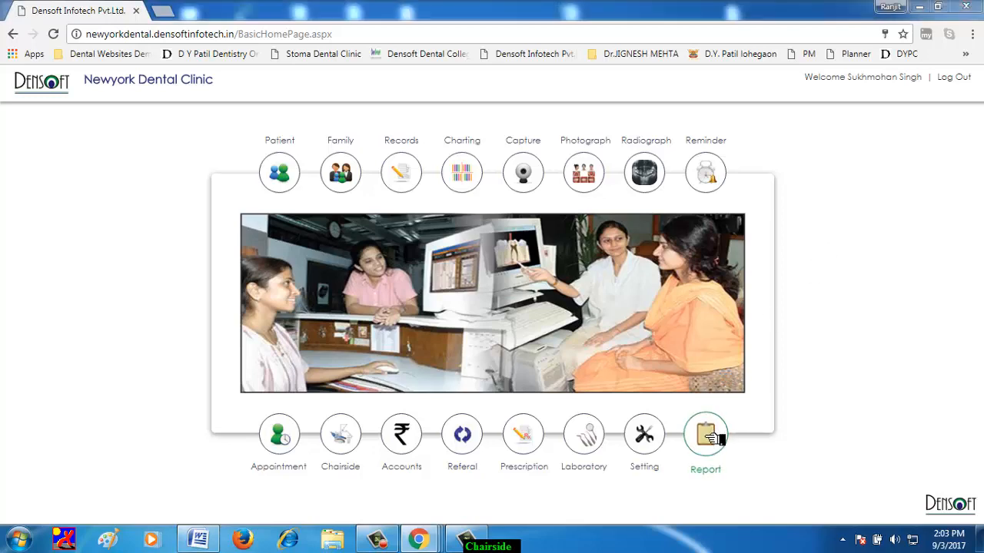
{"action": "mouse_move", "coordinate": [17, 88]}
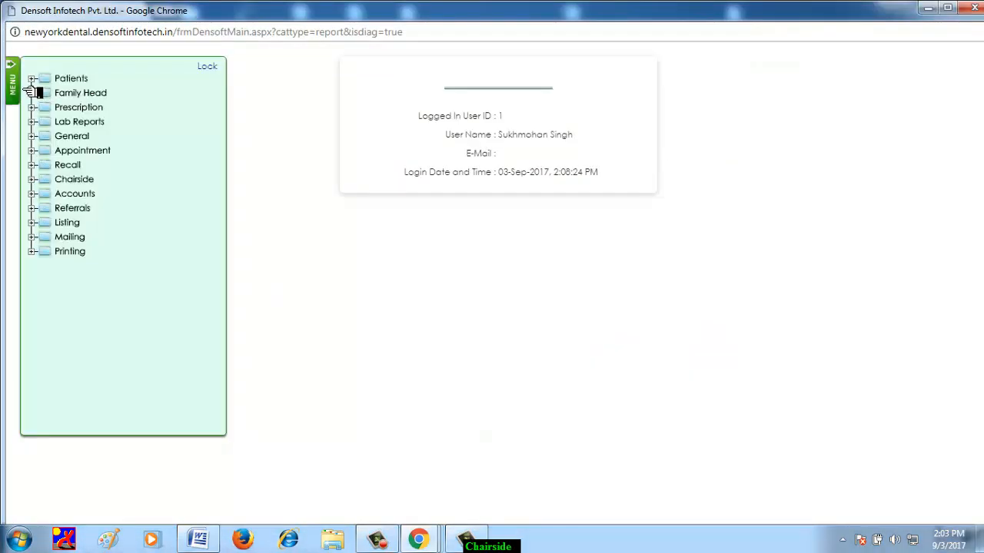
{"action": "left_click", "coordinate": [32, 150]}
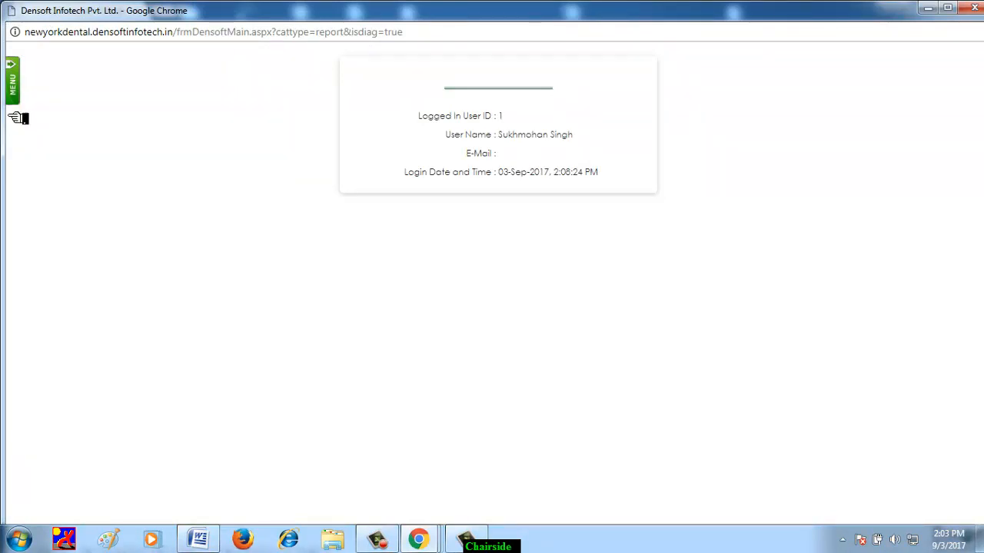
{"action": "left_click", "coordinate": [32, 79]}
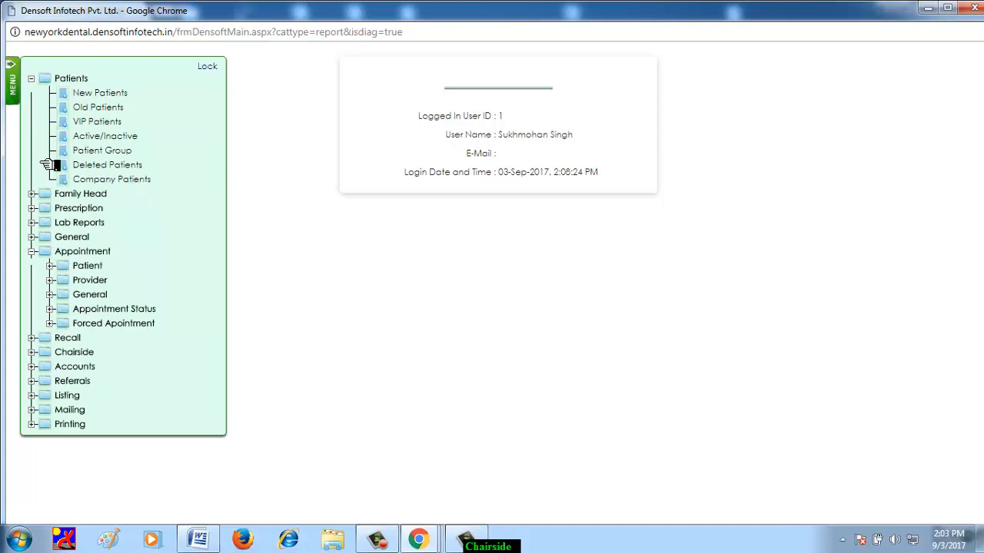
{"action": "mouse_move", "coordinate": [23, 98]}
{"action": "left_click", "coordinate": [32, 79]}
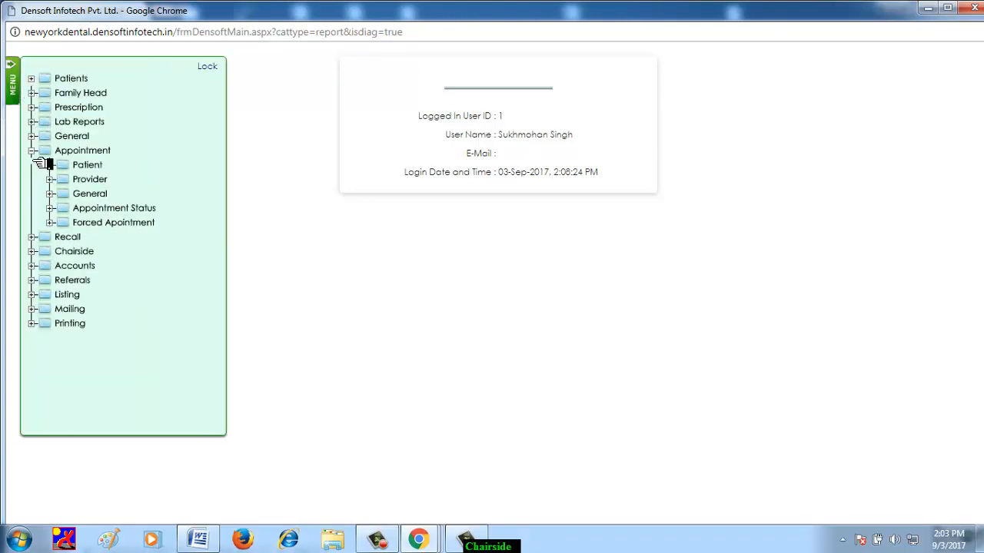
{"action": "left_click", "coordinate": [32, 151]}
{"action": "left_click", "coordinate": [32, 195]}
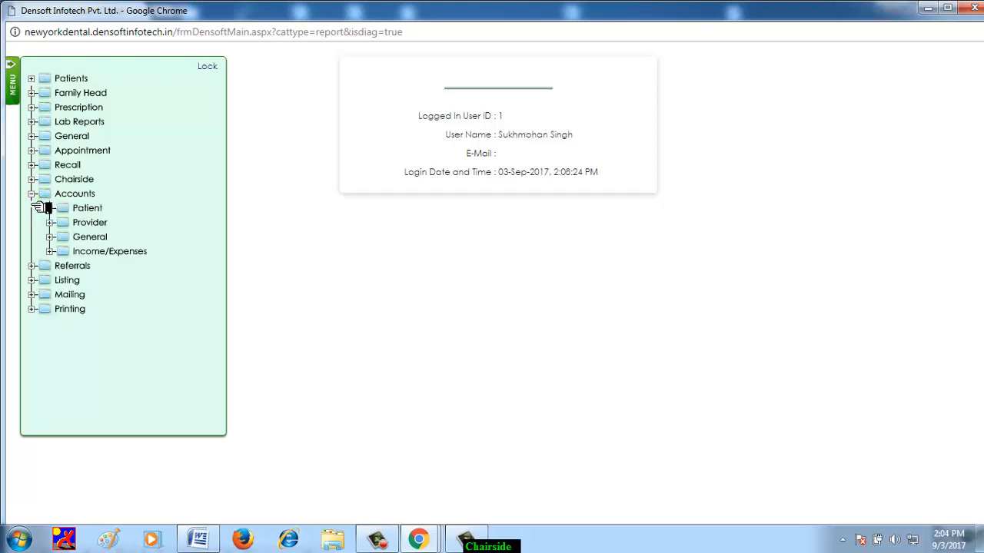
Step: View the daily Treatment Analysis report from the general Chairside reports, then close the report and its window
{"action": "left_click", "coordinate": [31, 179]}
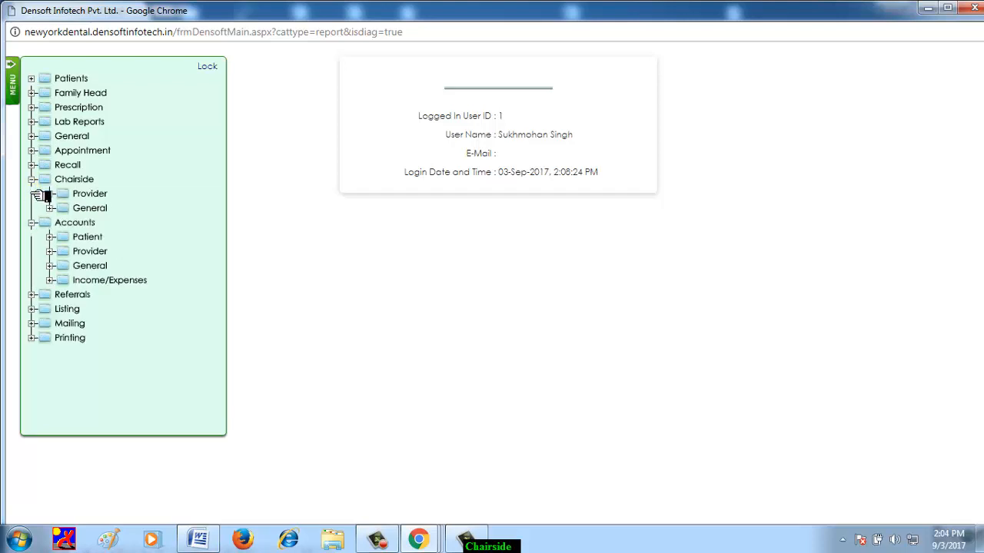
{"action": "left_click", "coordinate": [49, 208]}
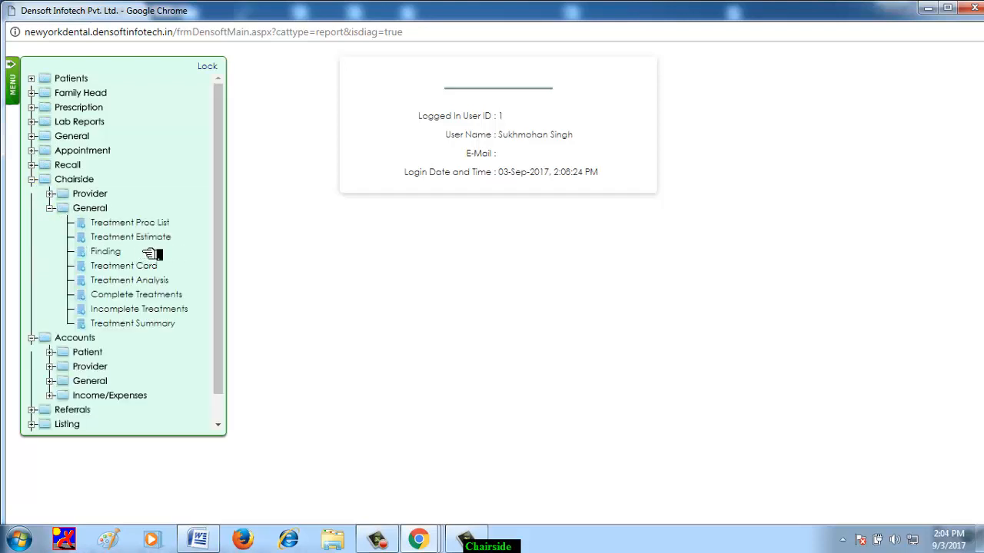
{"action": "left_click", "coordinate": [142, 281]}
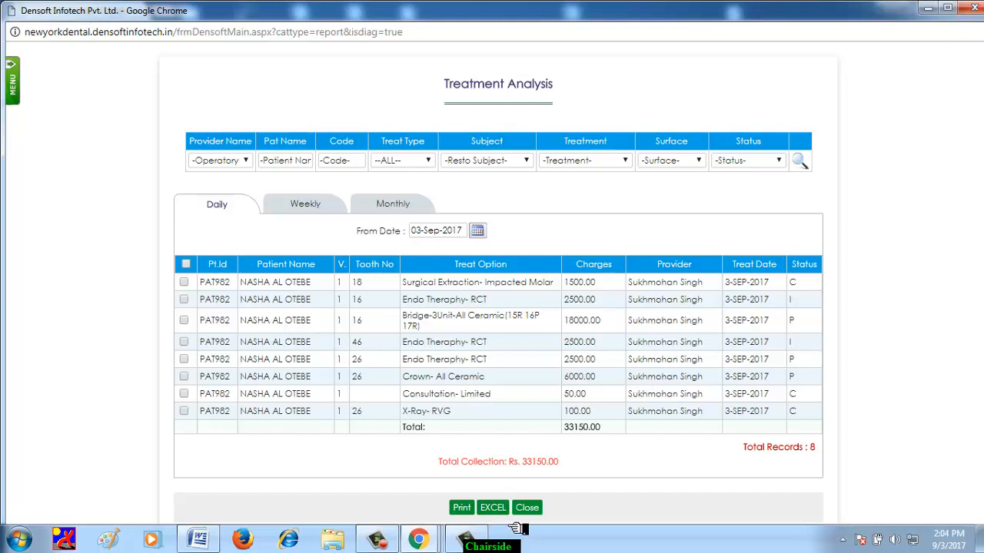
{"action": "left_click", "coordinate": [538, 512]}
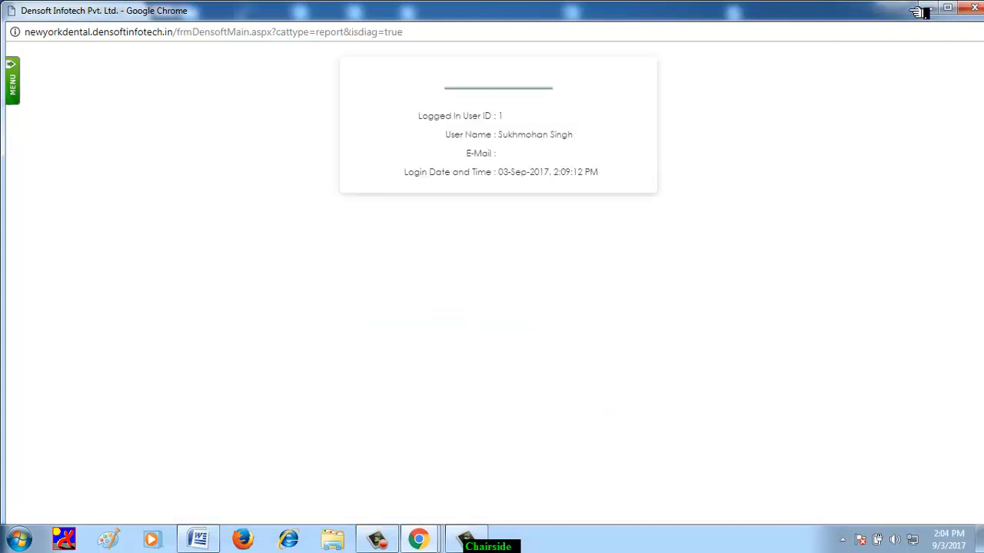
{"action": "left_click", "coordinate": [973, 8]}
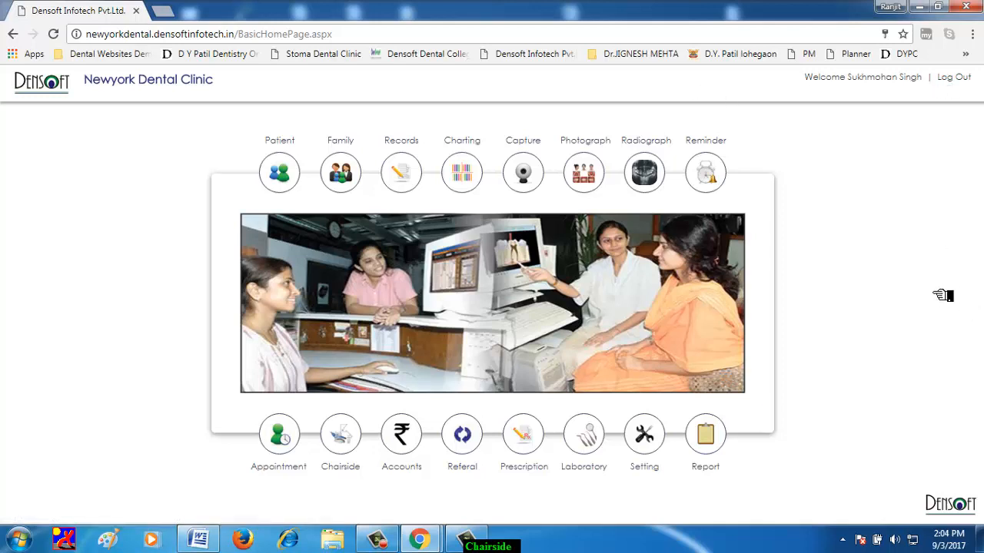
{"action": "left_click", "coordinate": [382, 544]}
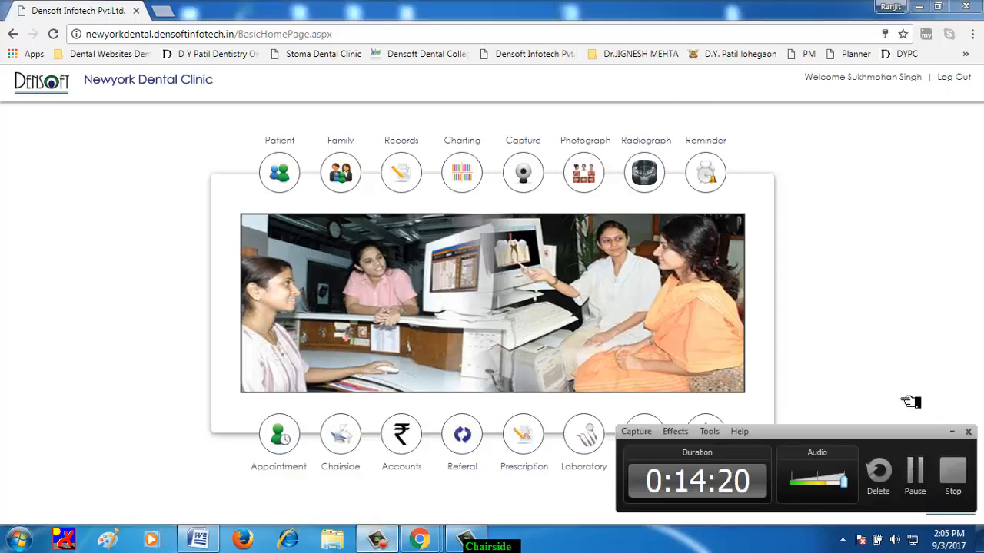